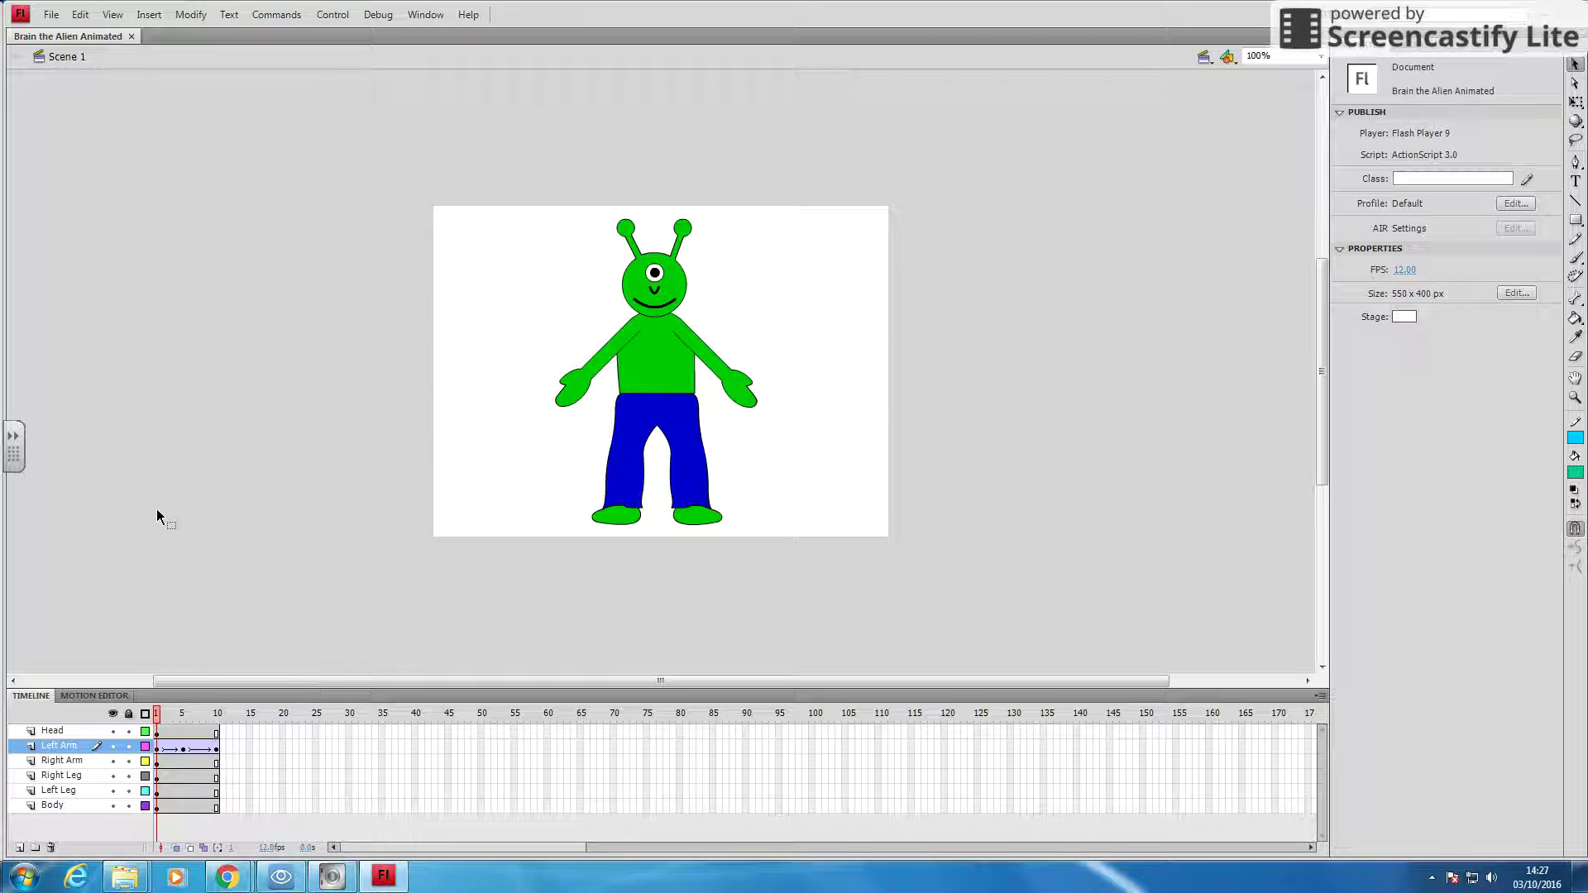
Step: Play the alien's waving animation twice, then select and deselect the whole alien
key(Return)
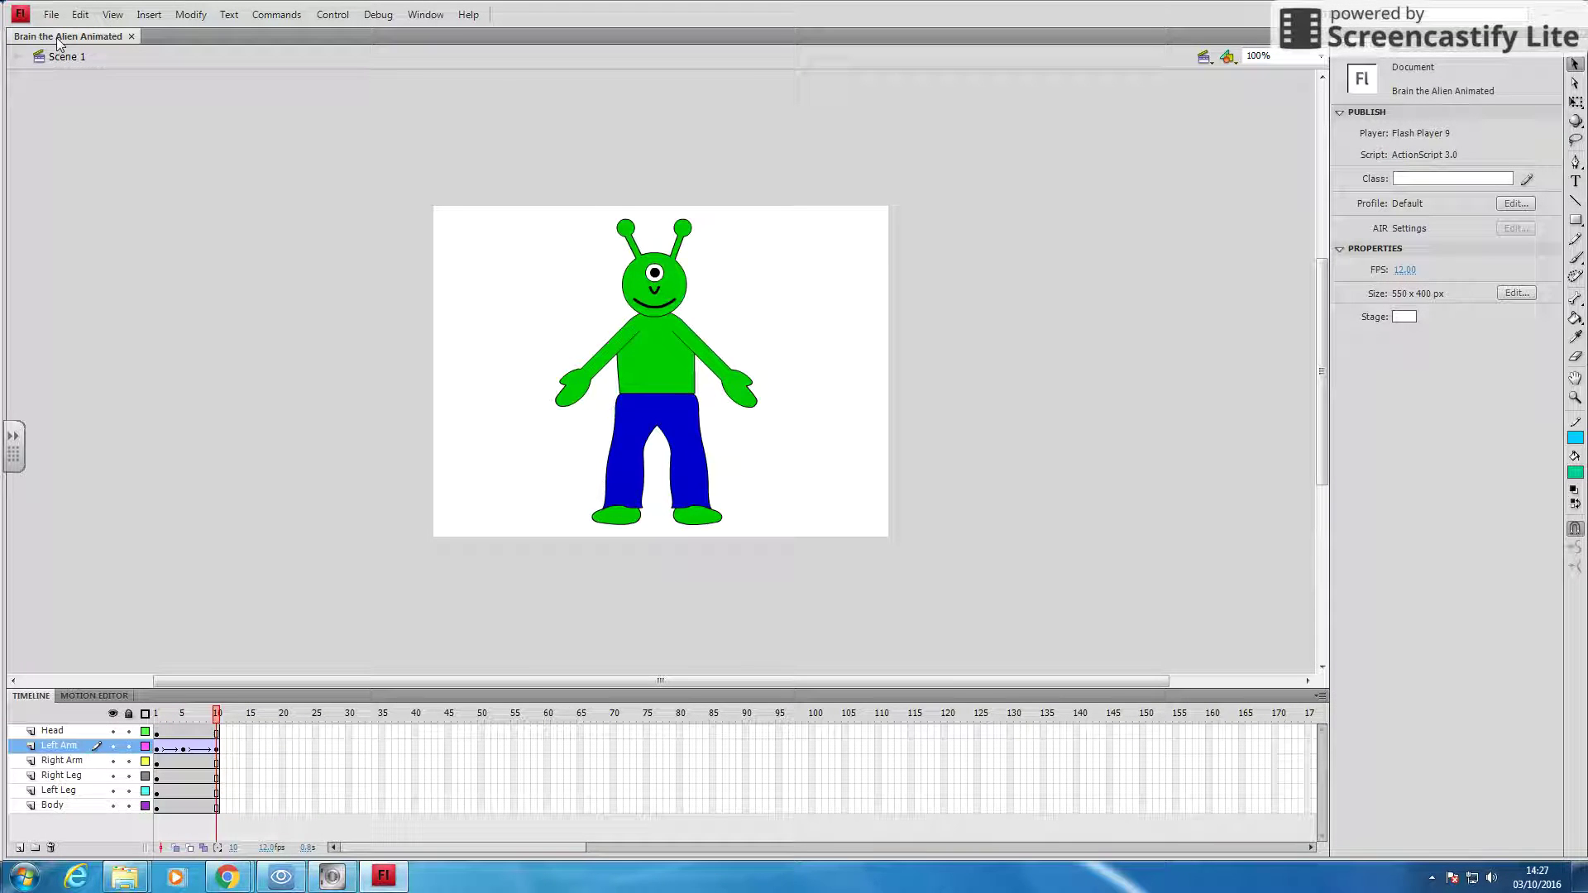
key(Return)
drag(370, 149, 1144, 612)
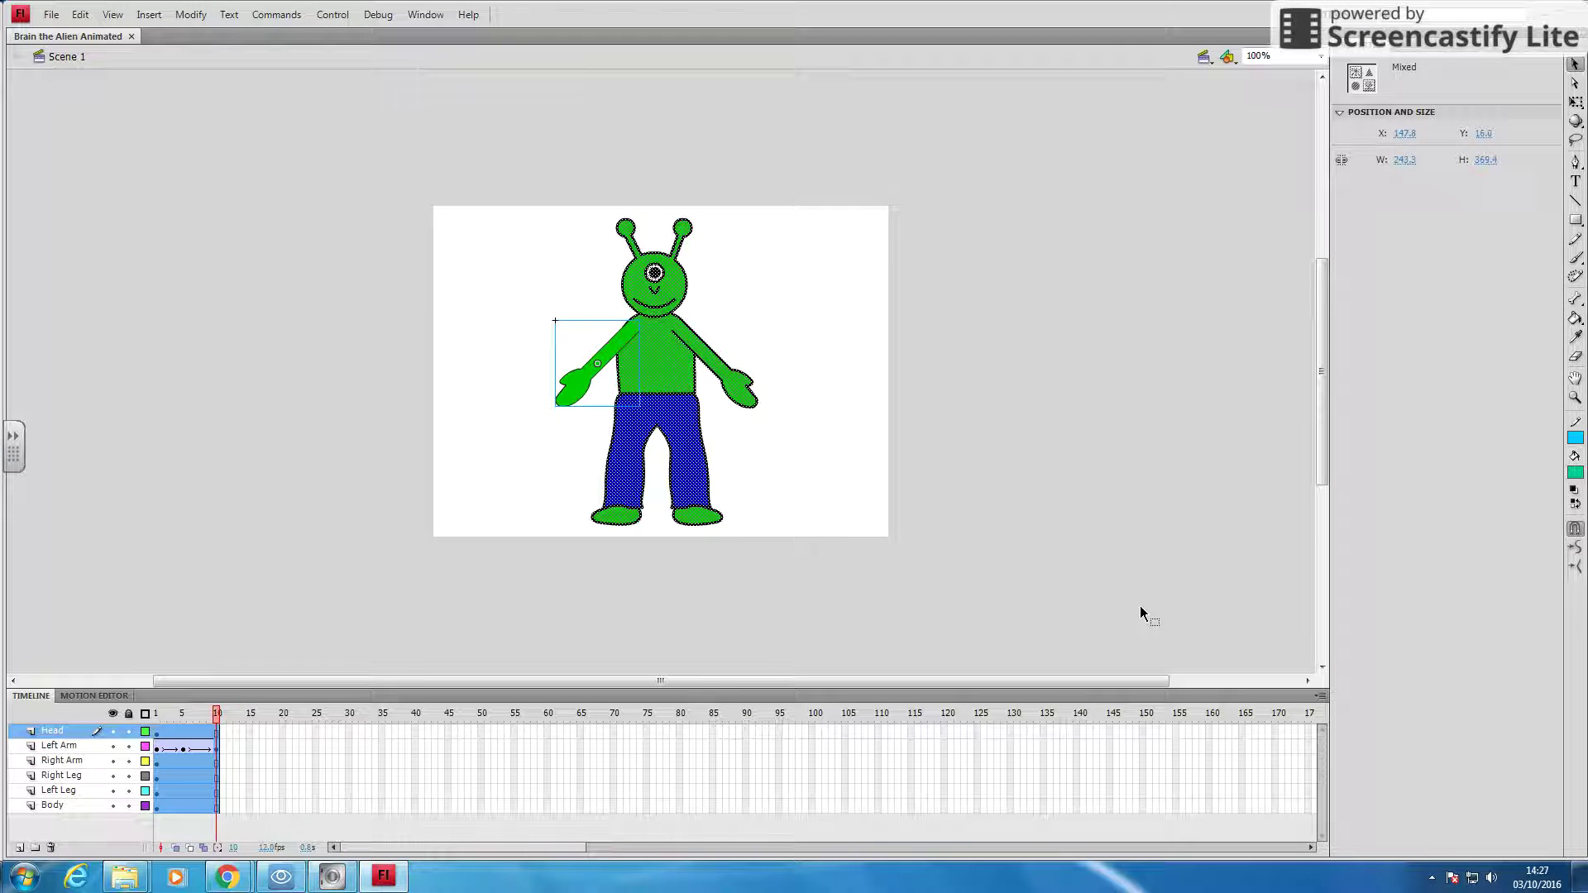
click(1141, 613)
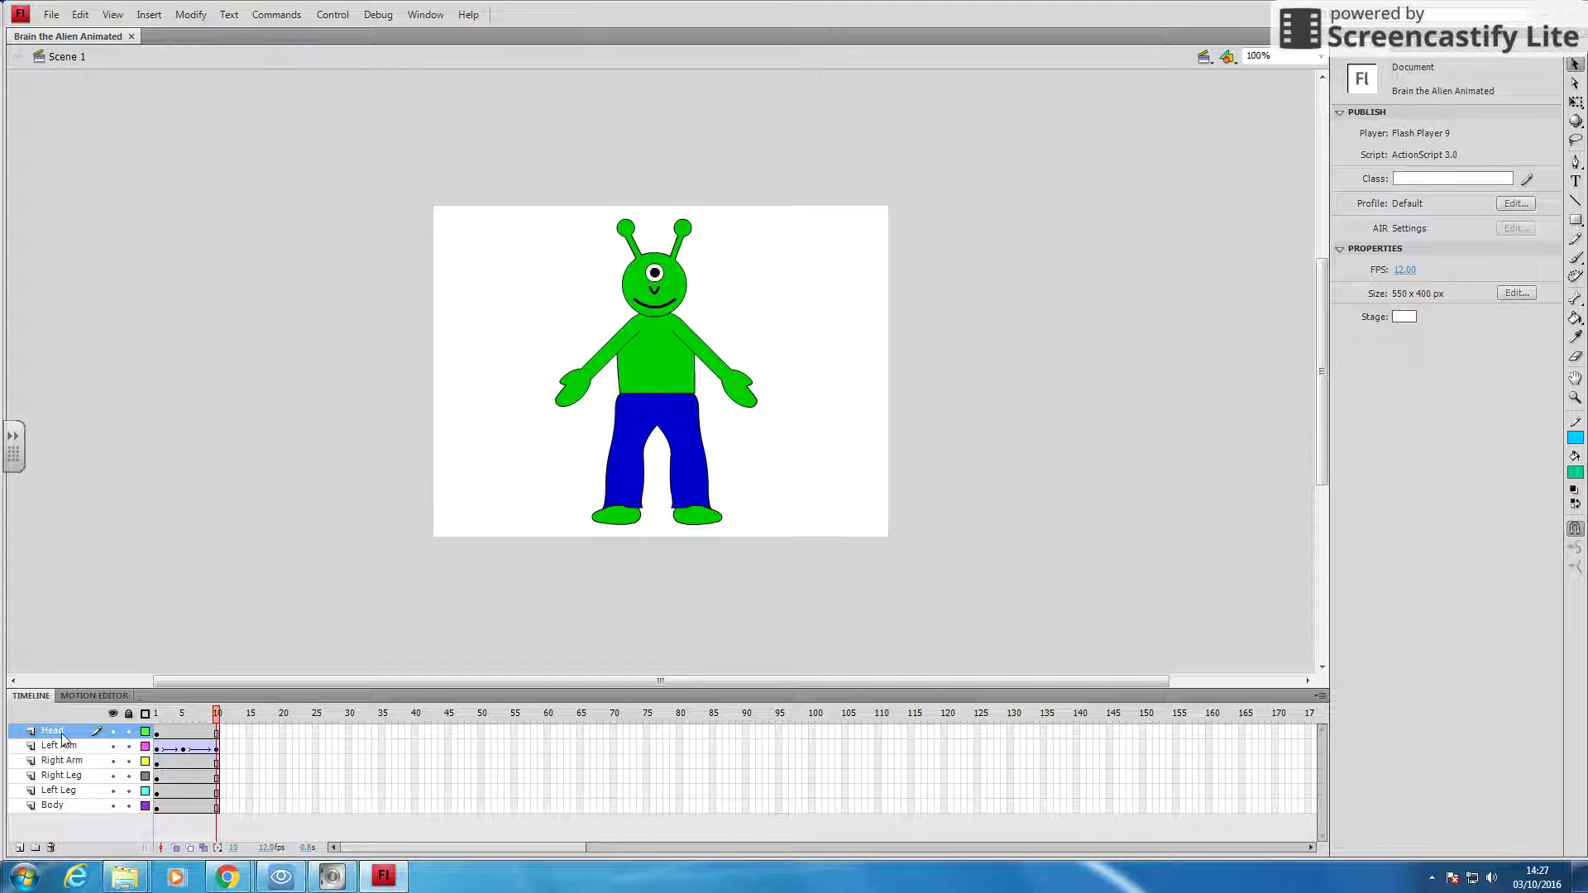
Step: Add a new layer named 'ship' with a keyframe at frame 11
click(19, 847)
click(60, 732)
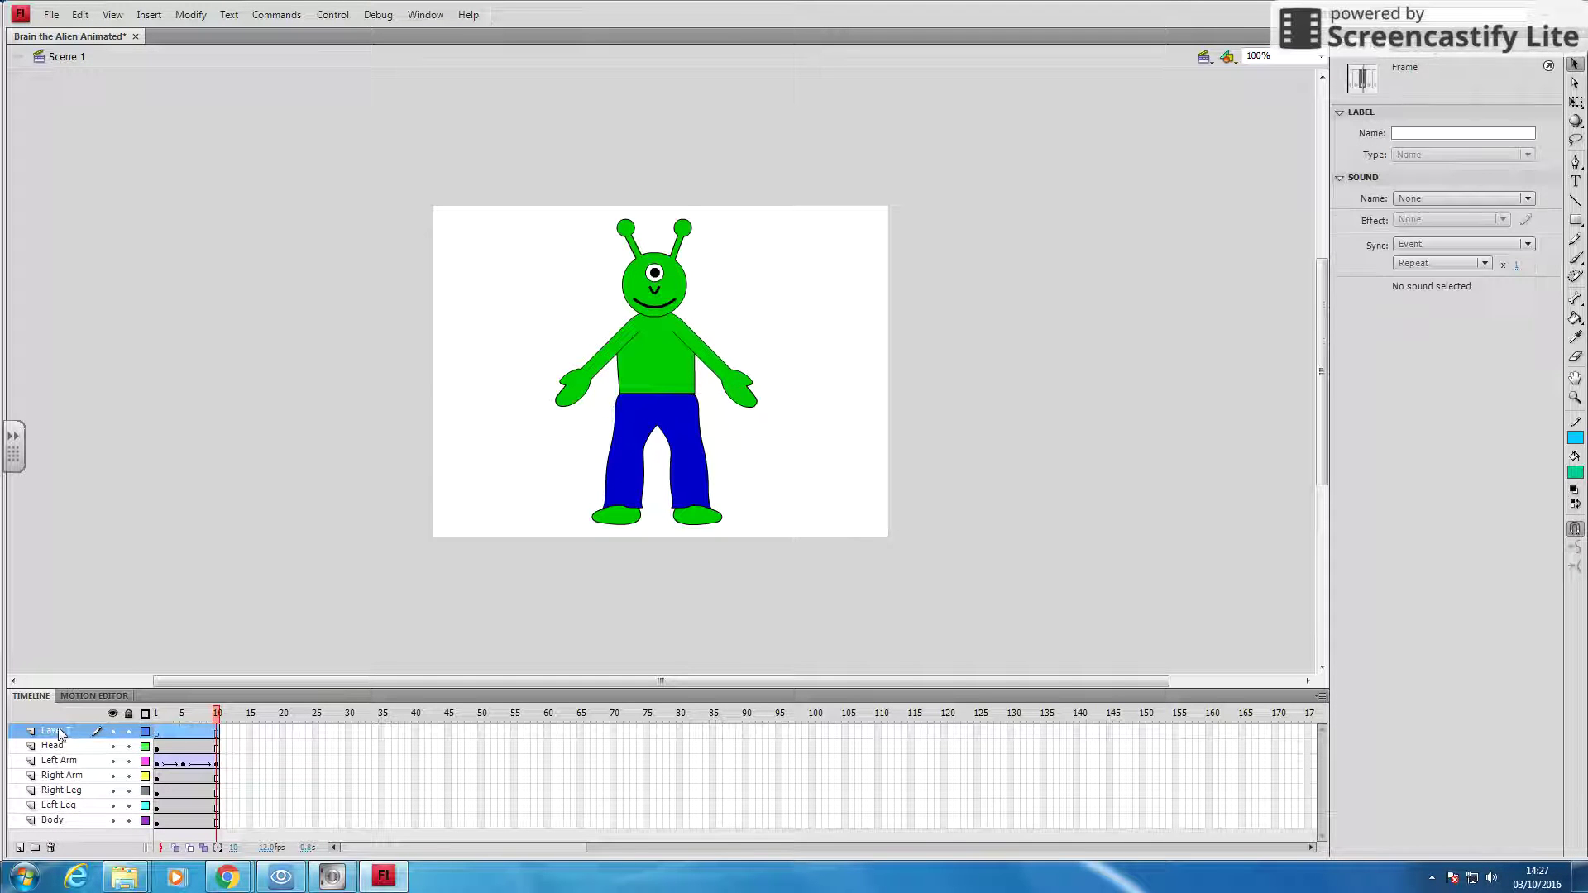
text(ship)
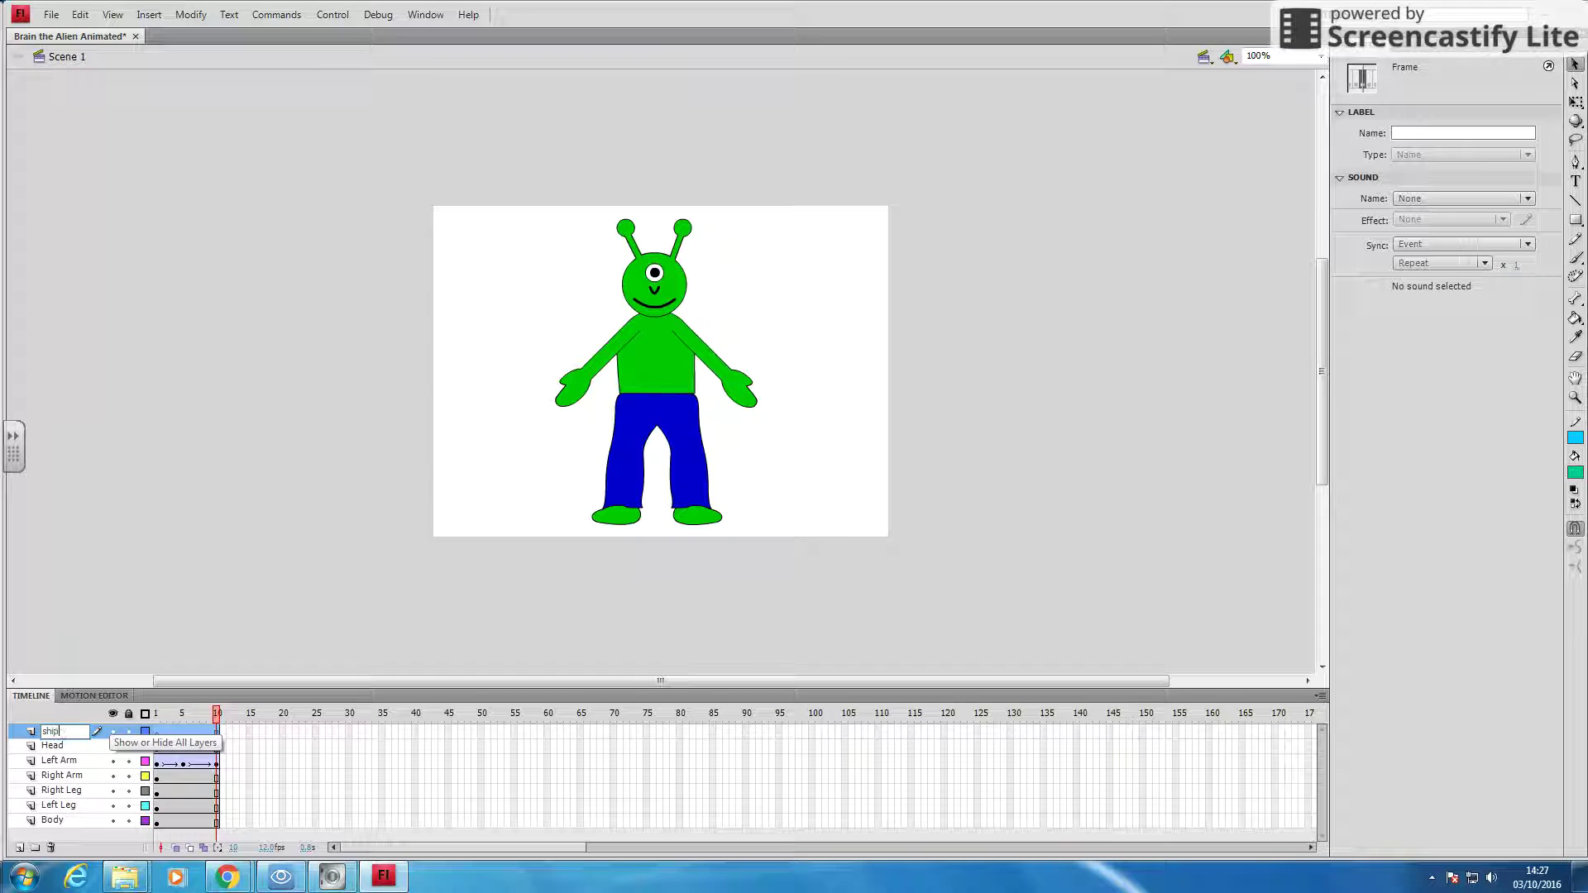
key(Return)
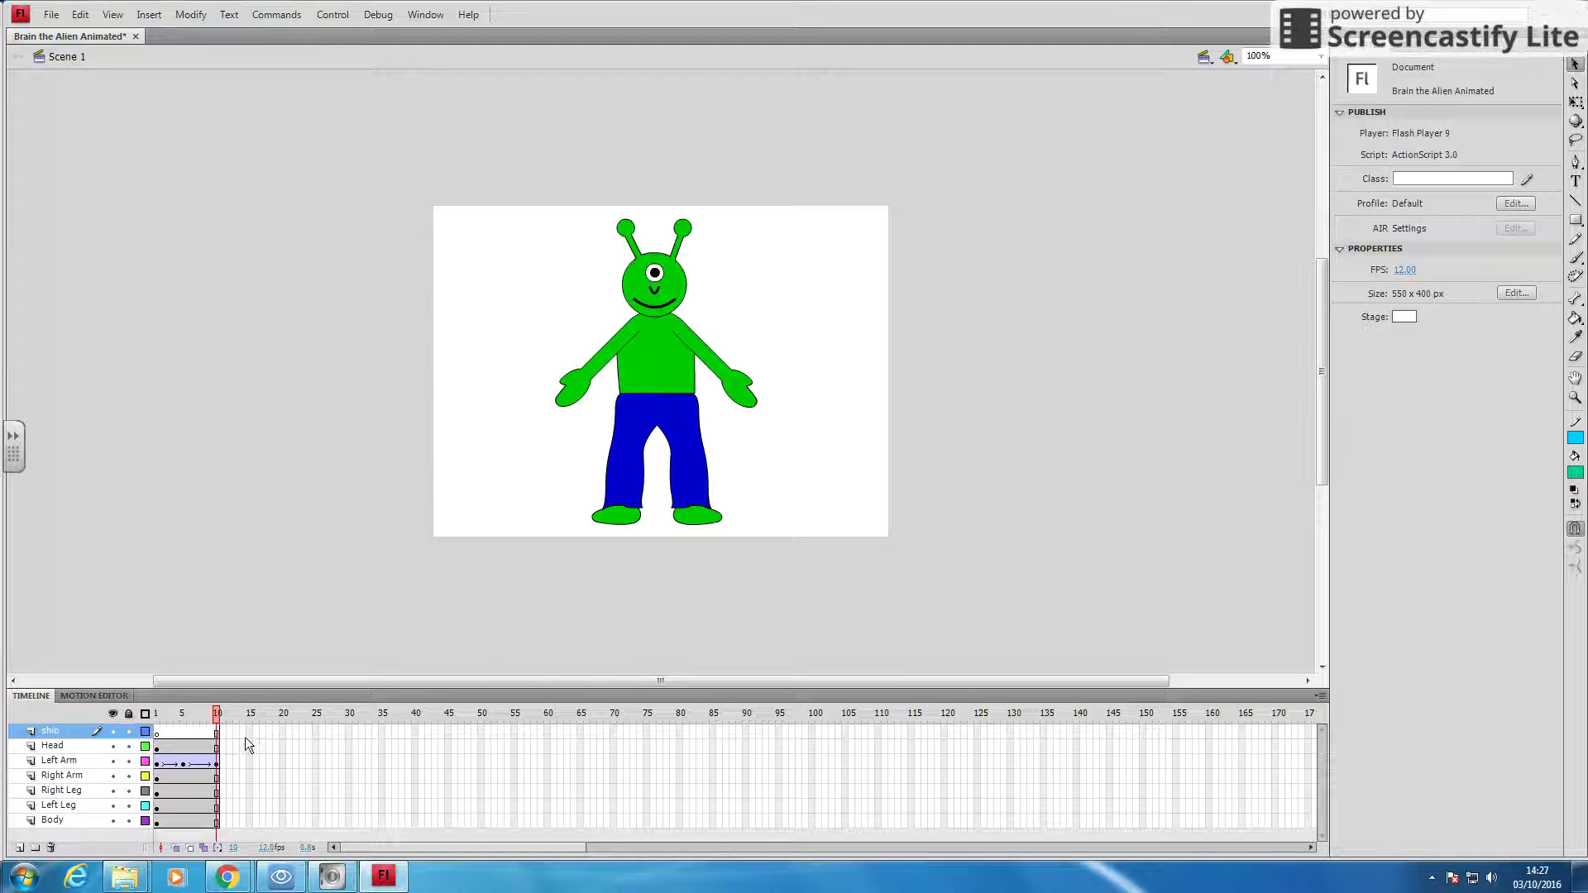
right_click(221, 732)
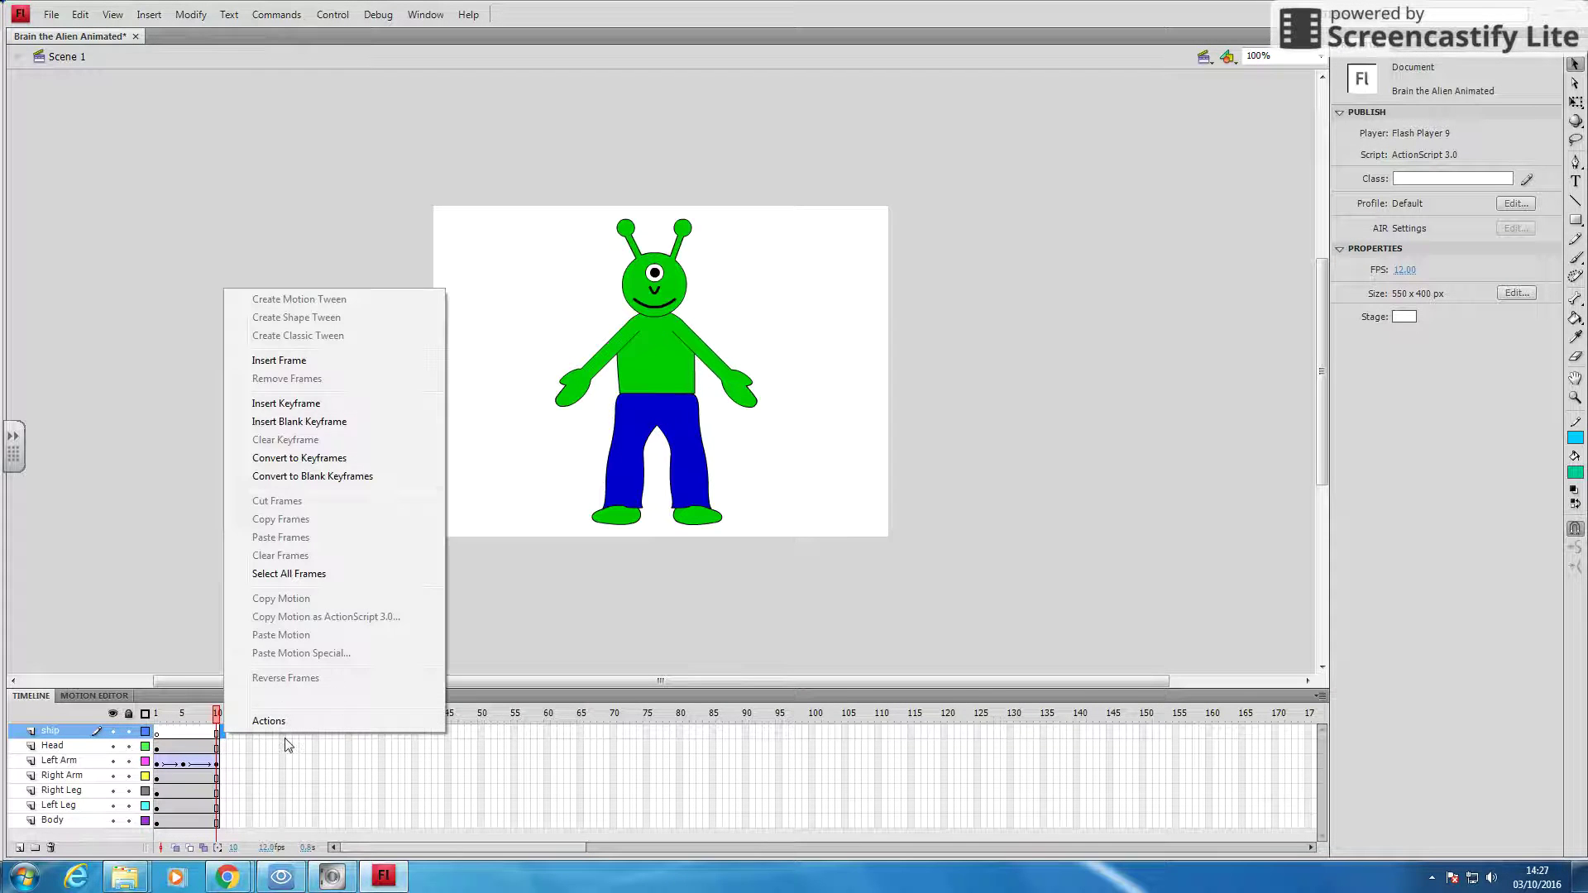
click(323, 404)
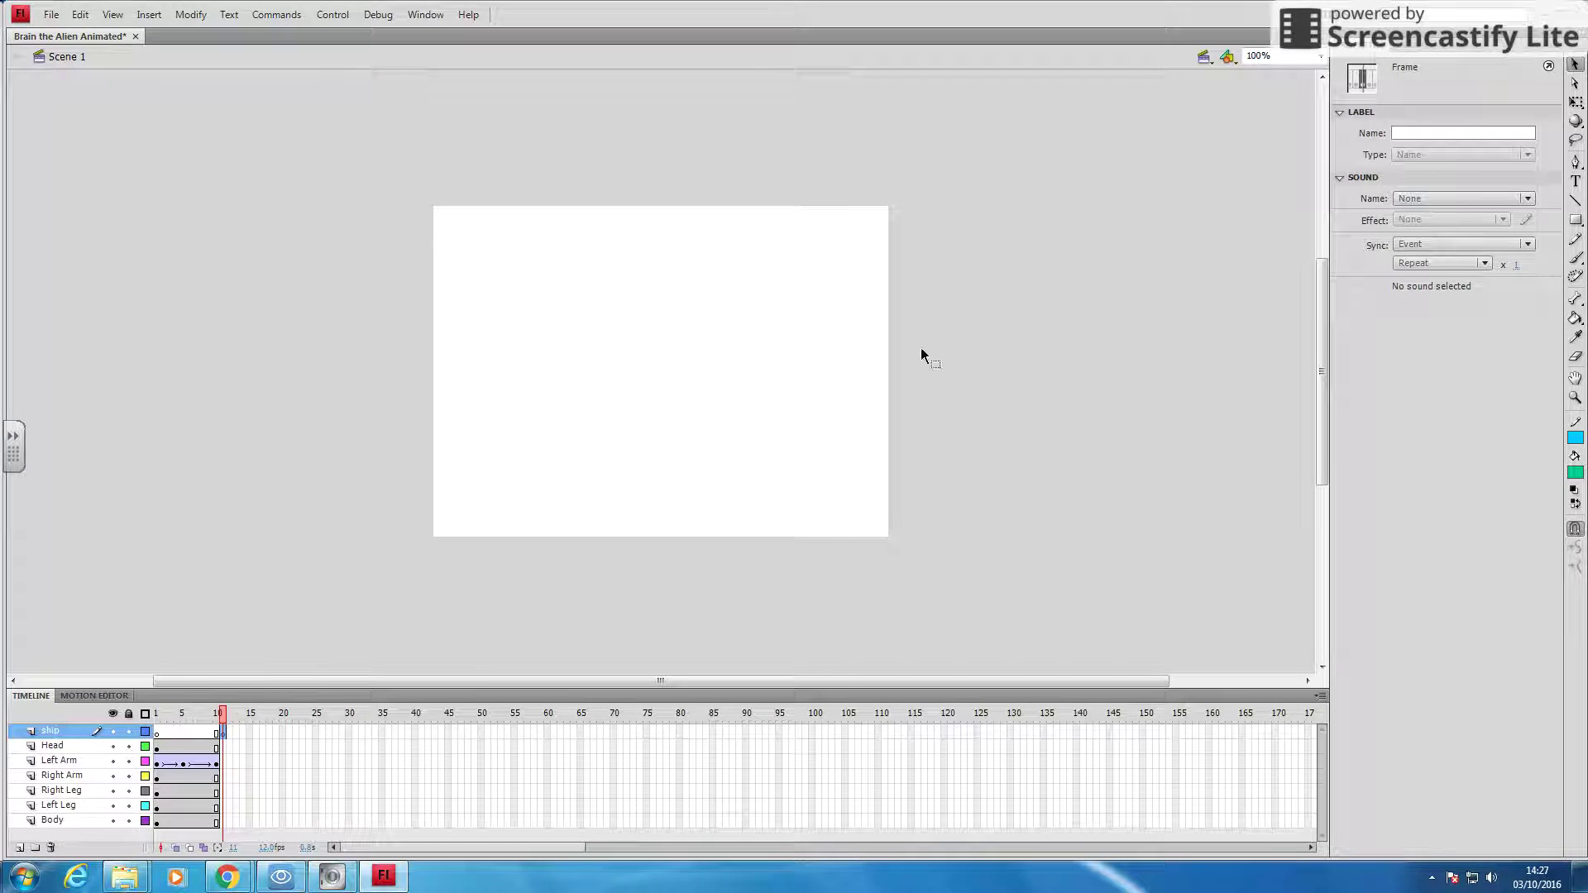
Step: Draw a wide, flat grey oval near the stage top and move it up-left
click(1575, 220)
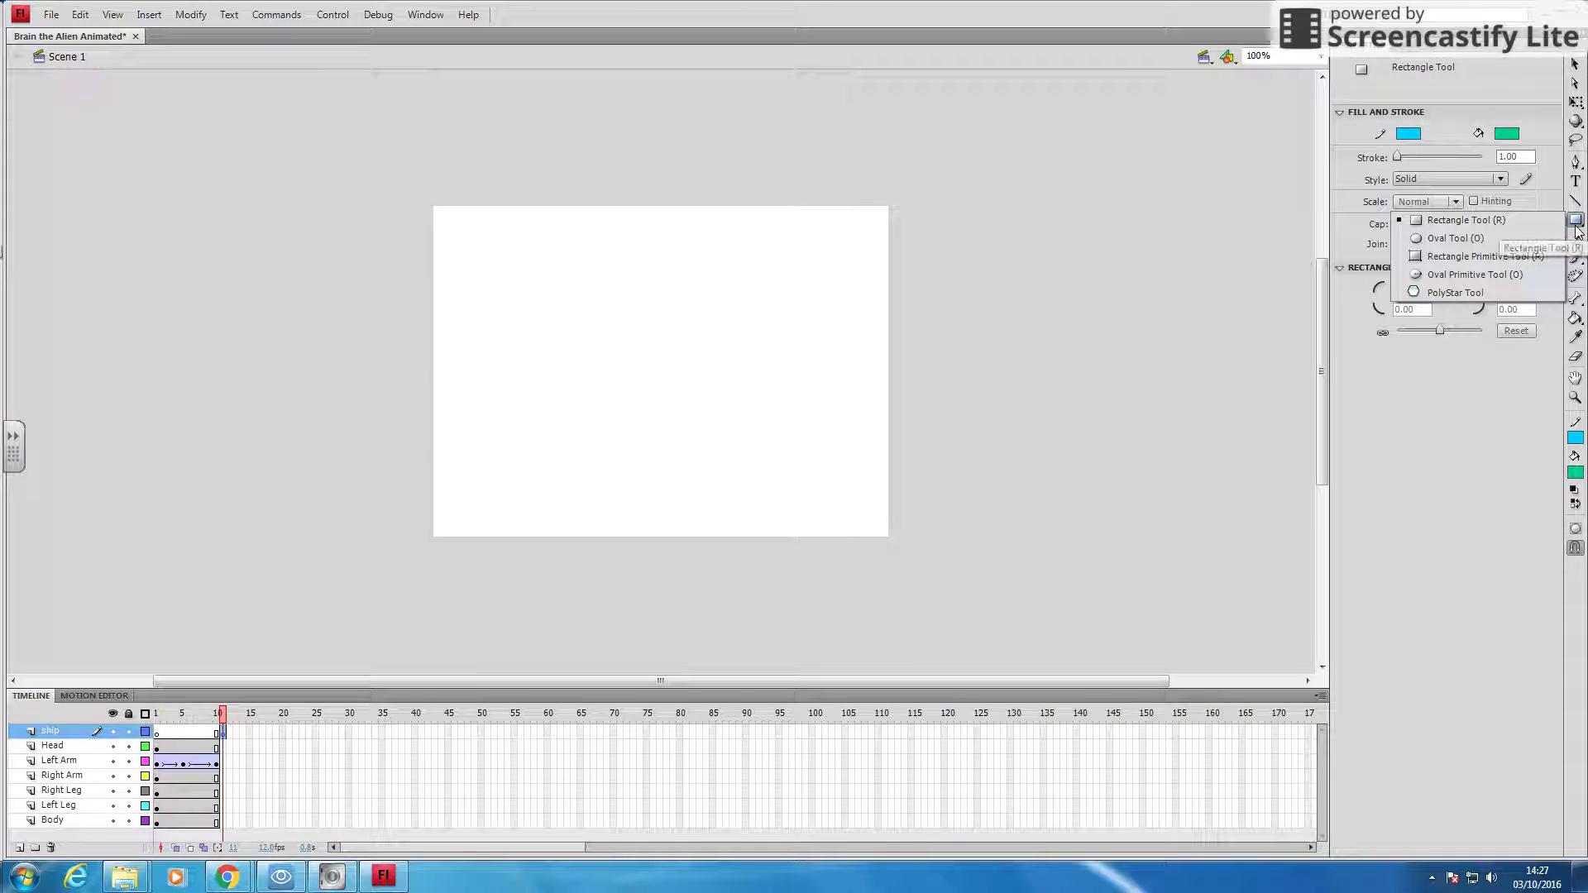
click(1492, 239)
click(1505, 133)
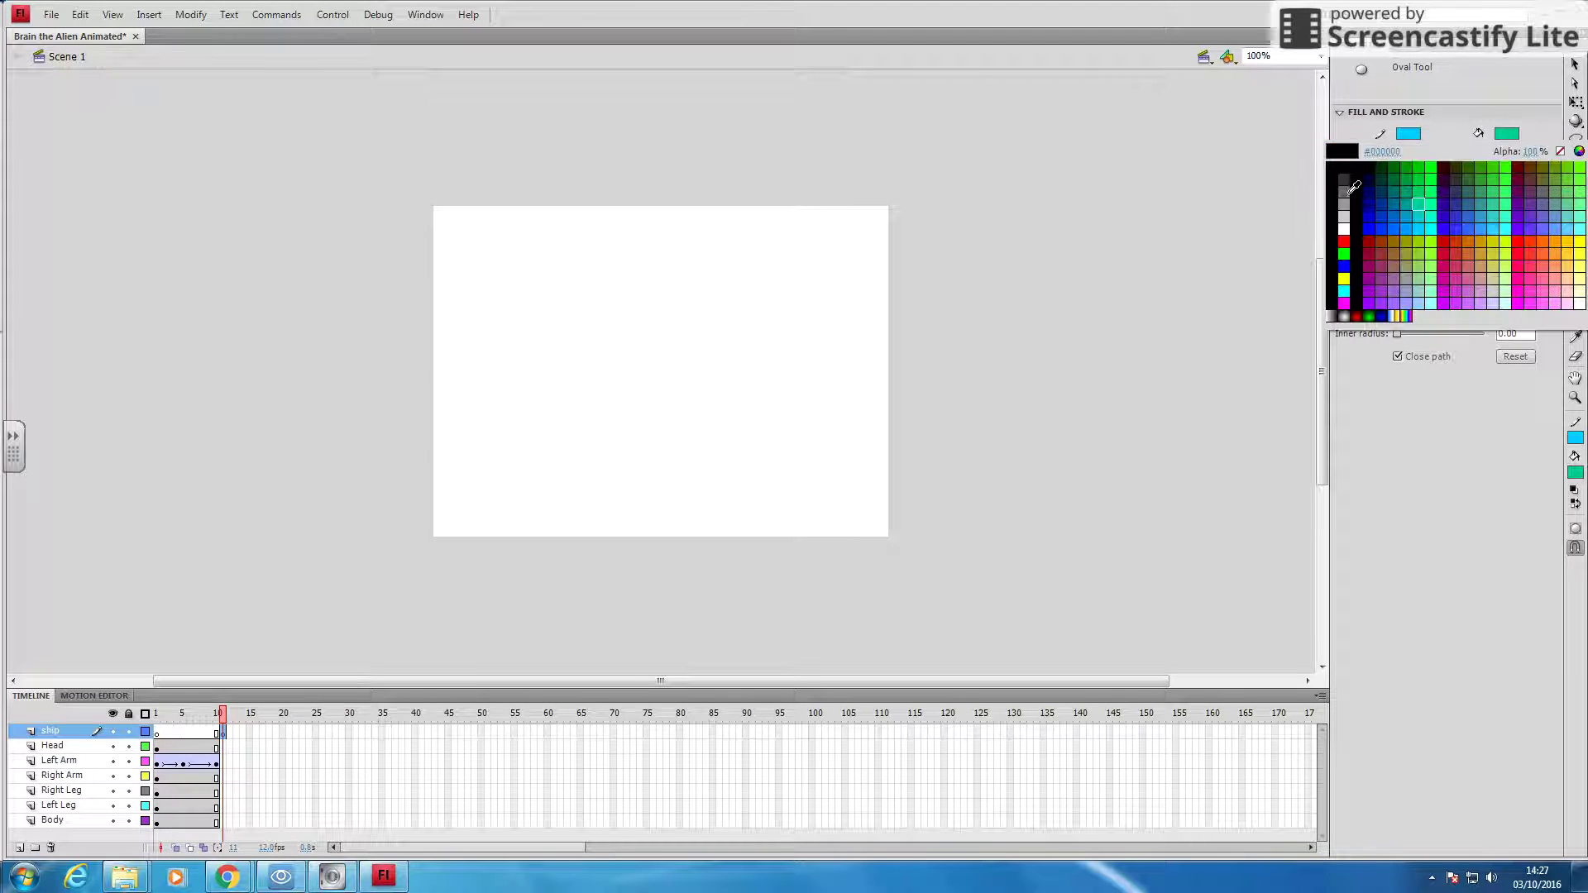
click(1343, 189)
drag(518, 290, 795, 341)
click(1574, 65)
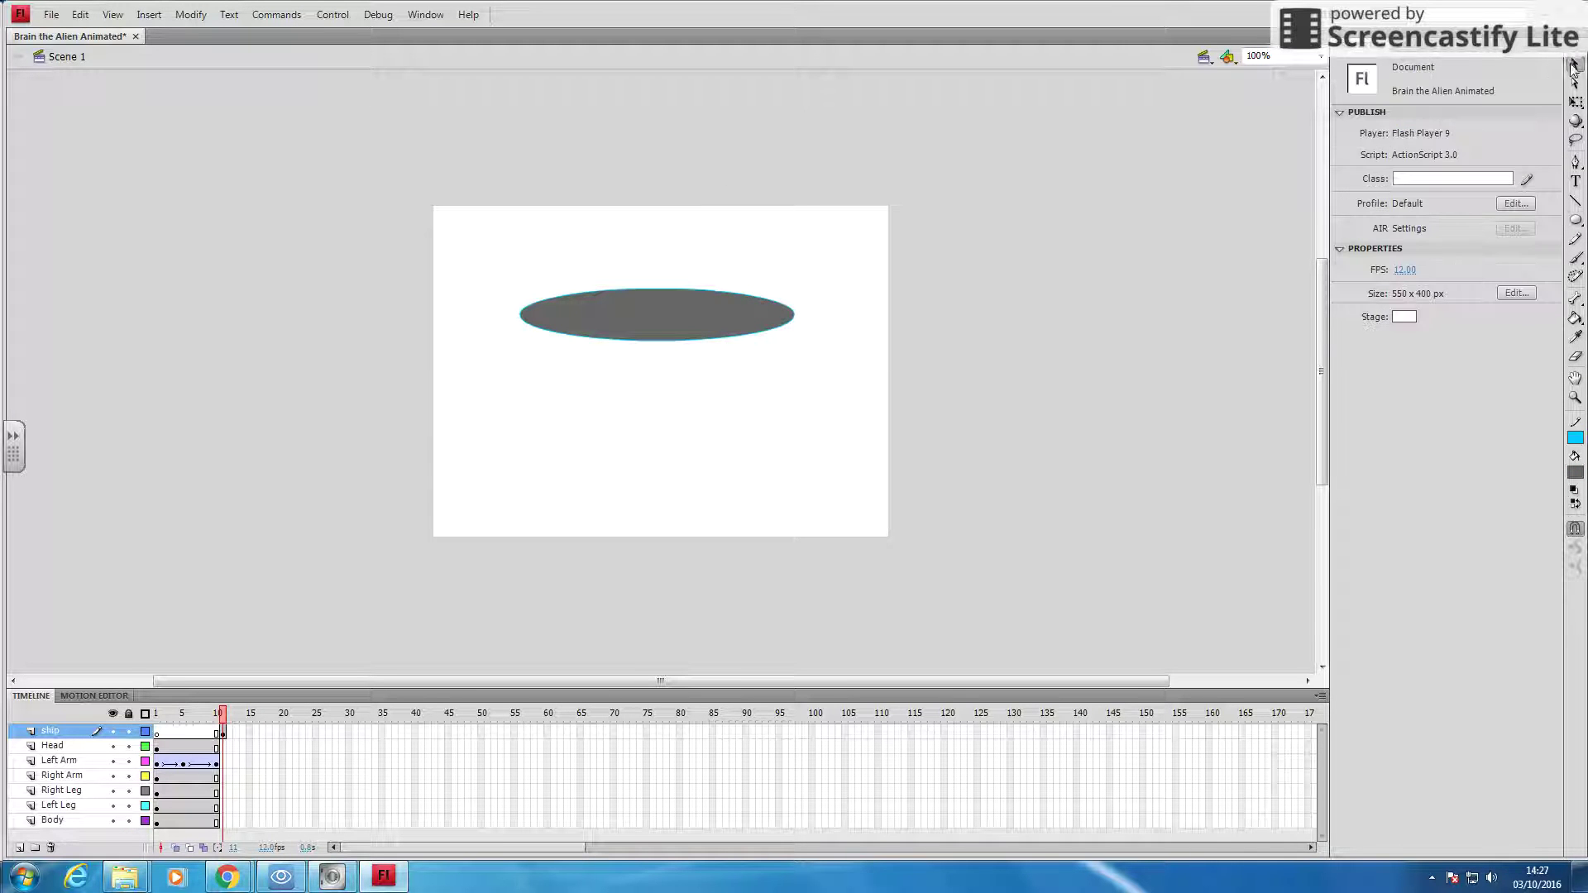
drag(643, 308, 586, 265)
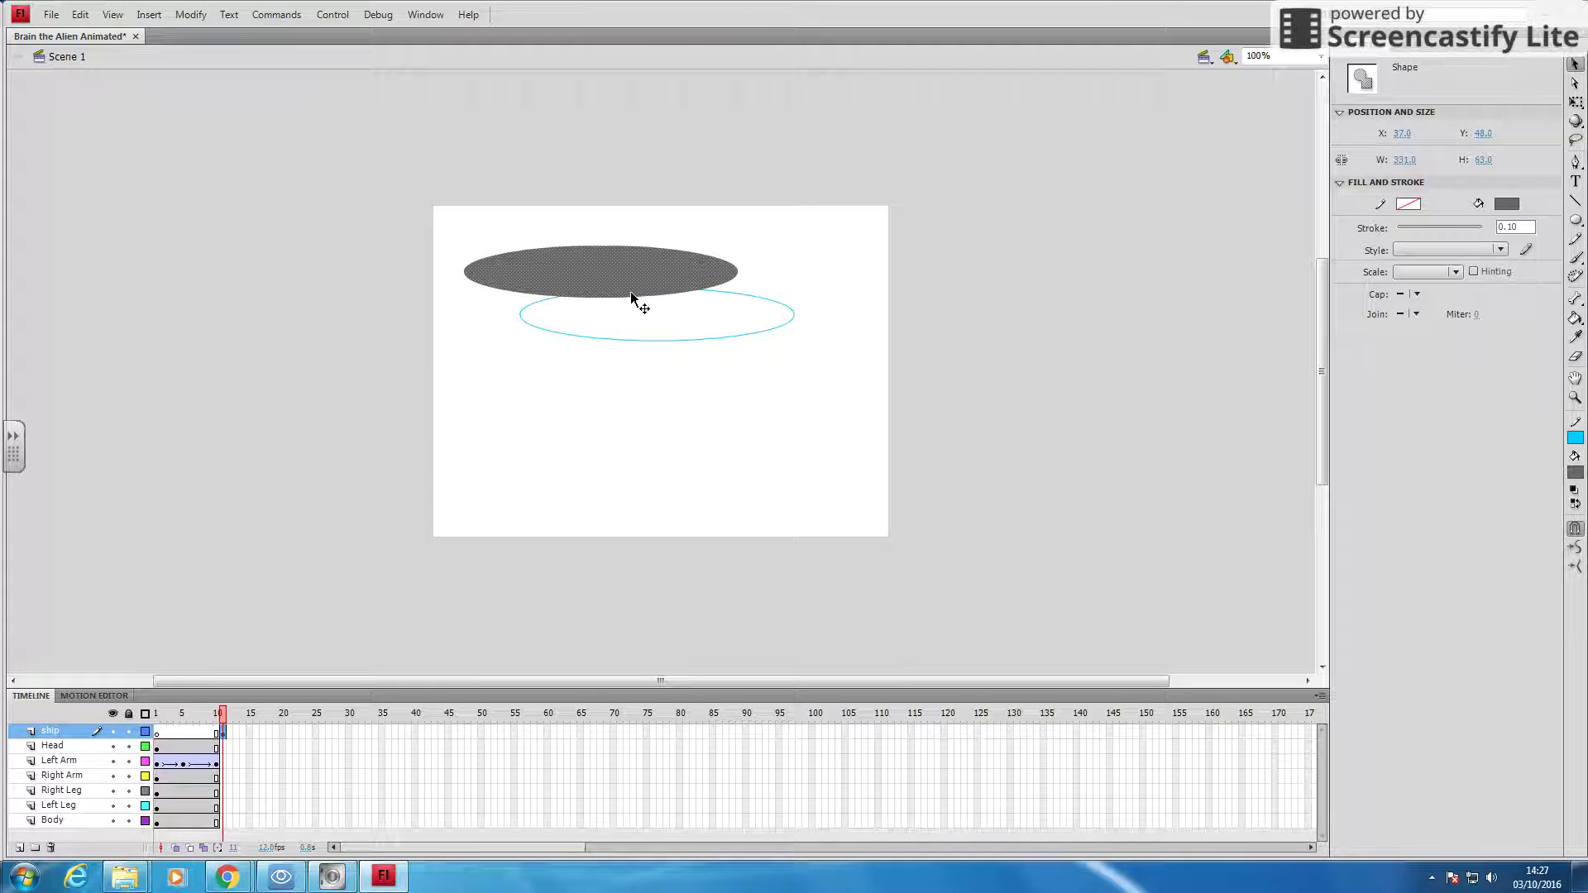
Step: Undo the move and place the whole oval off-stage at the upper left
key(ctrl+z)
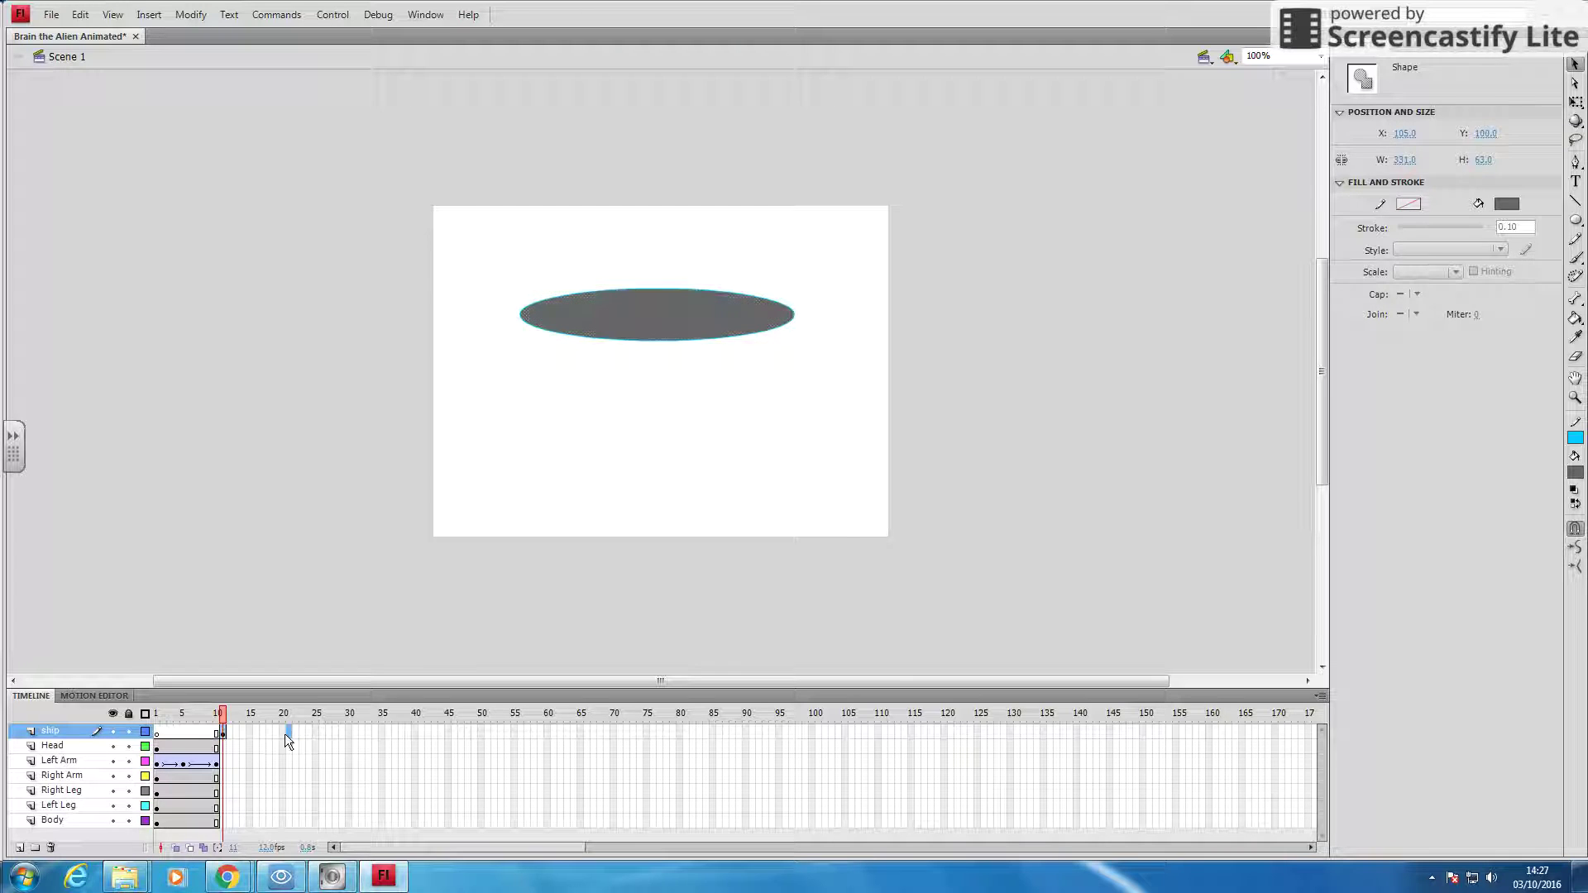
click(287, 732)
right_click(286, 733)
click(525, 451)
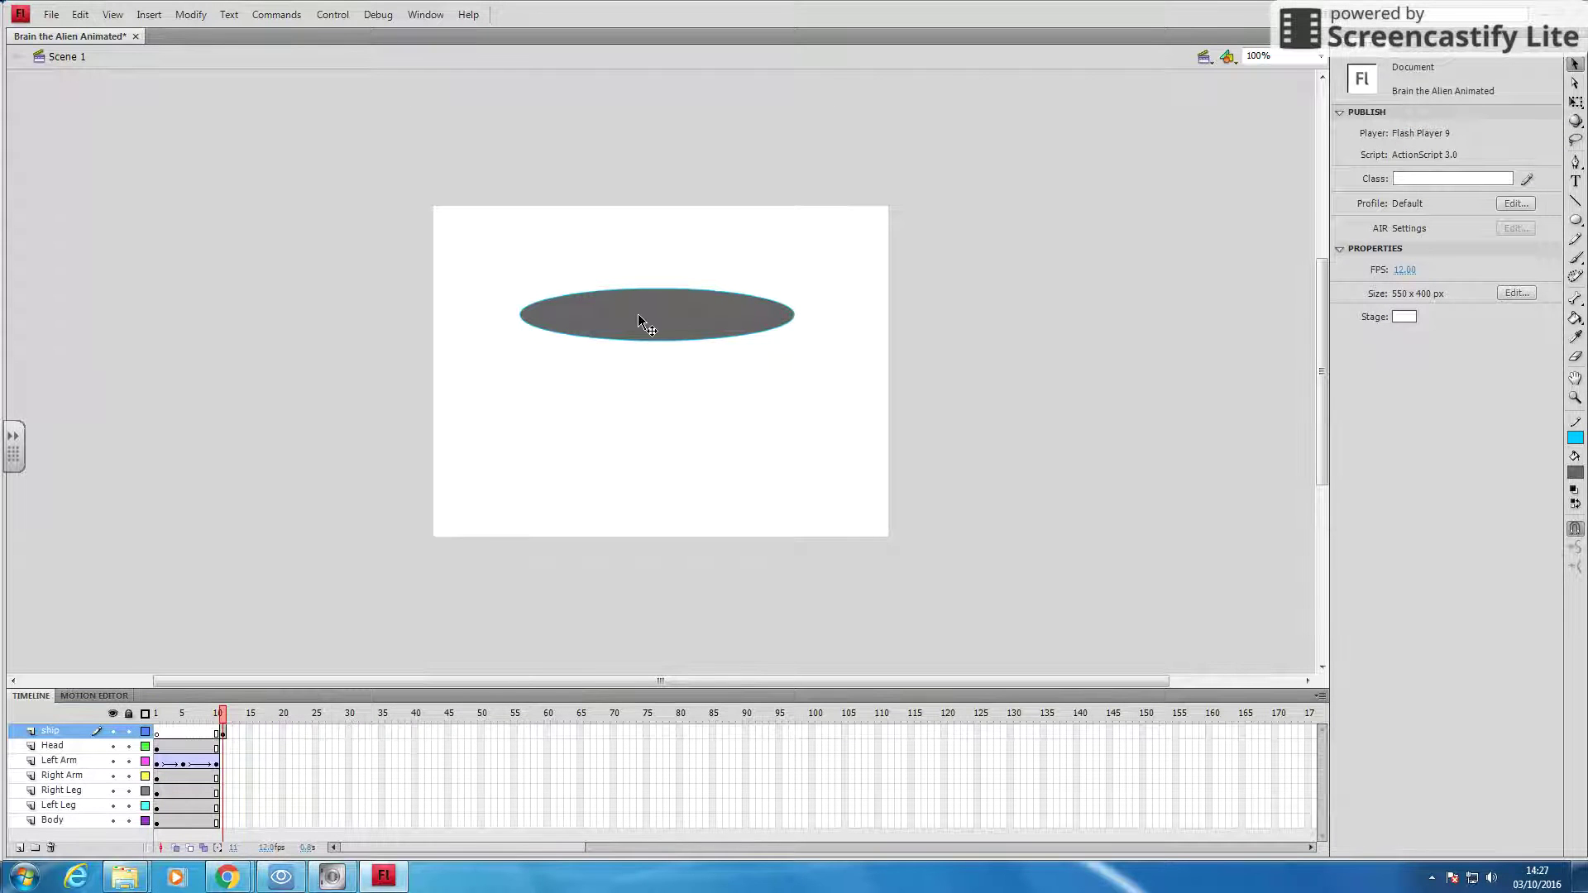
click(638, 314)
drag(675, 299, 322, 214)
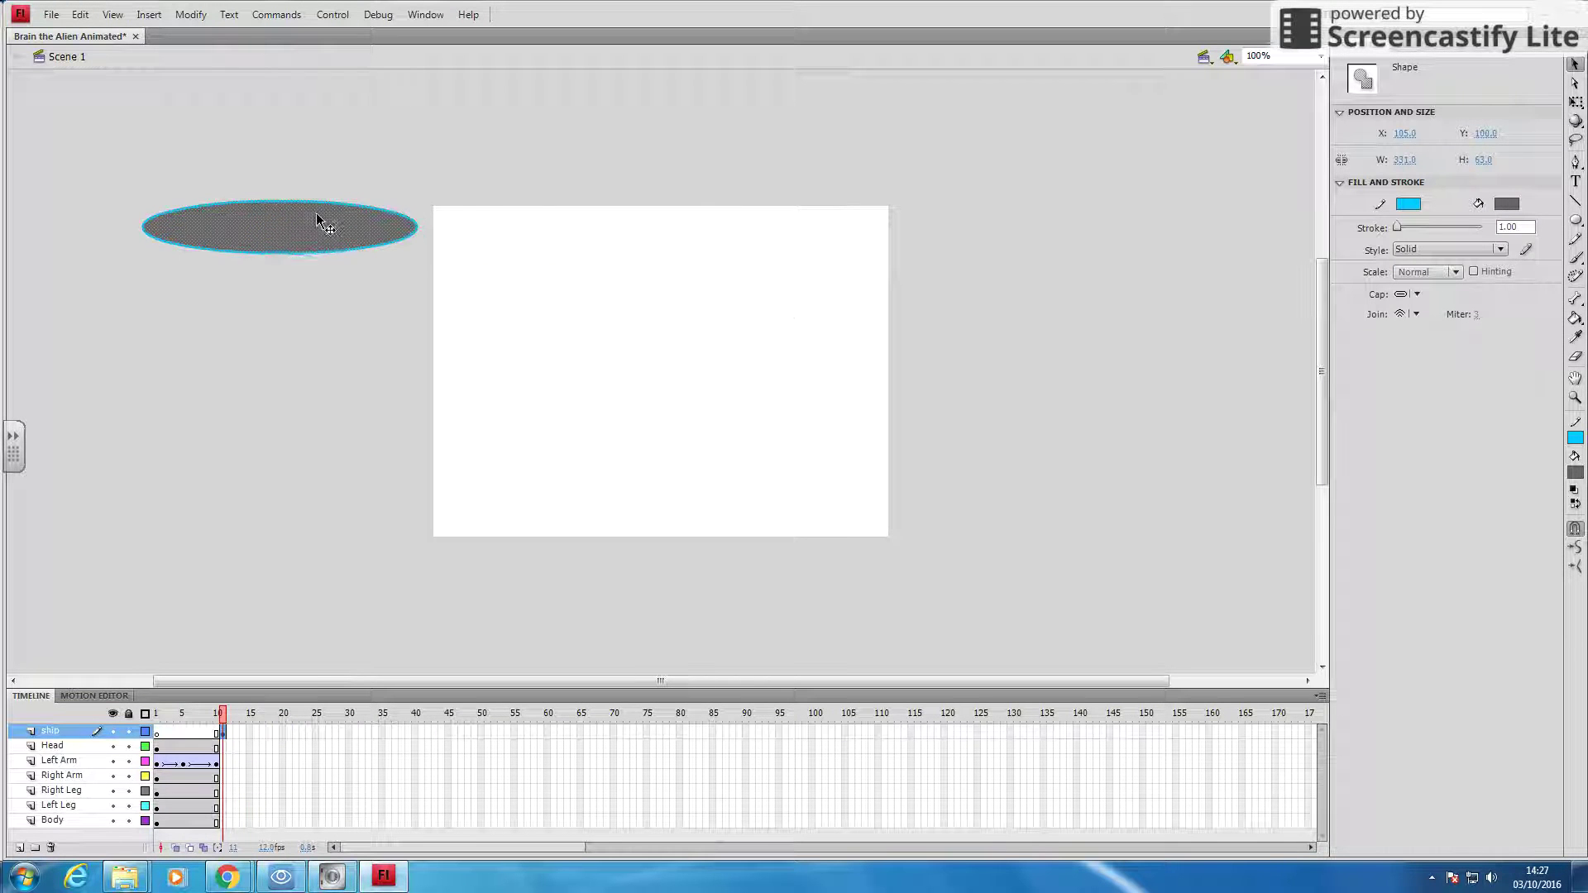
Step: Add a ship-layer keyframe at frame 25 and move the oval to the stage centre there
click(316, 731)
right_click(315, 731)
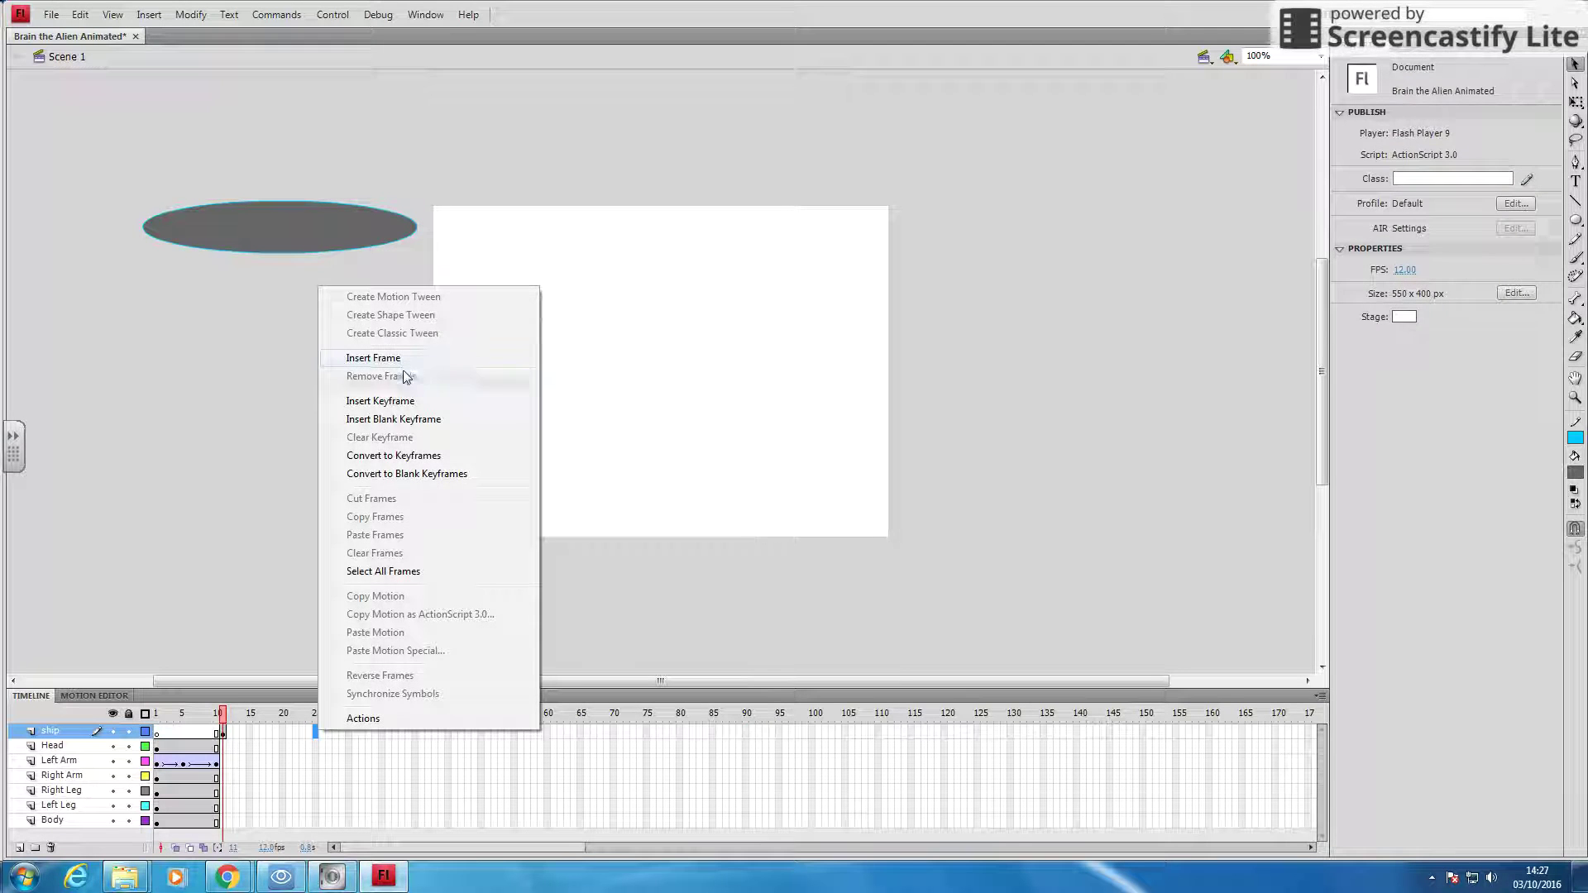
click(380, 401)
click(286, 238)
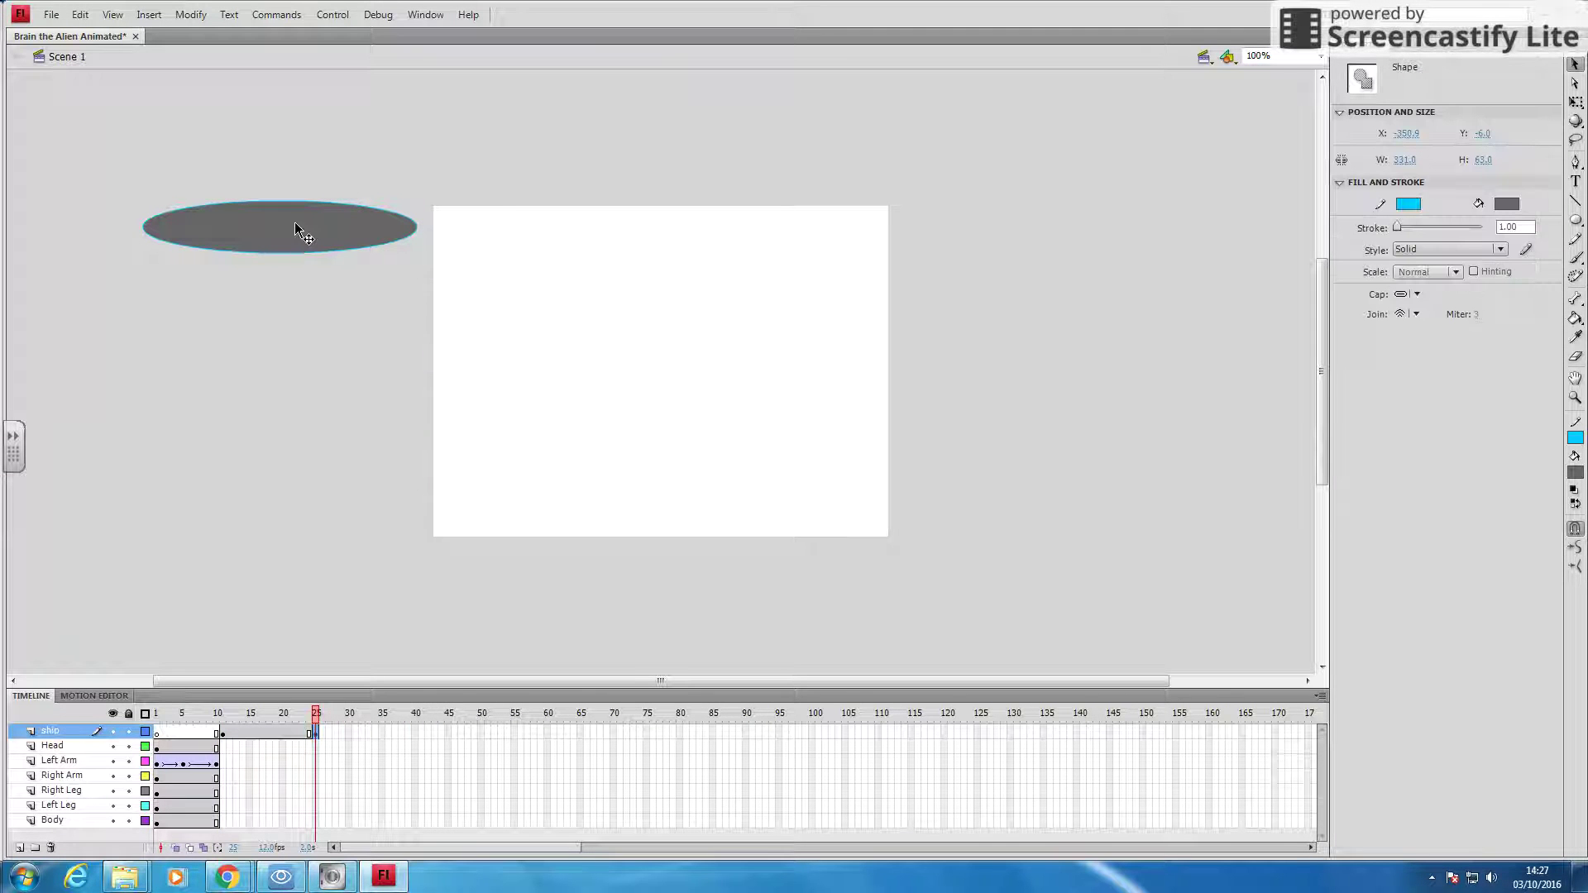
click(316, 731)
click(275, 220)
drag(275, 220, 650, 340)
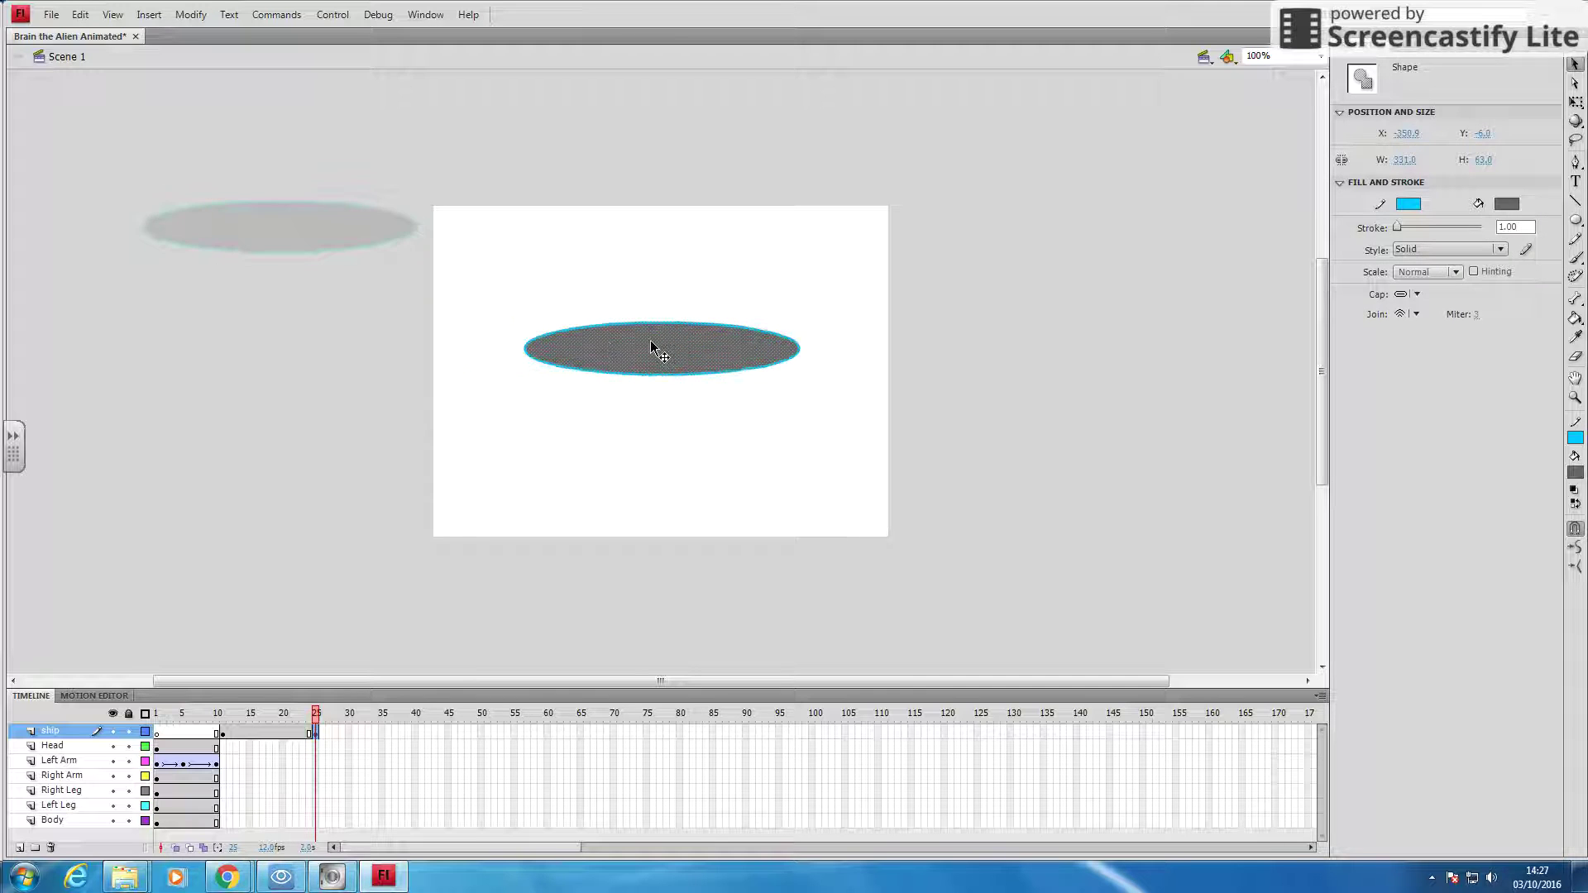
Step: Create a classic tween over frames 11–25 and play the animation from the start
right_click(266, 731)
click(341, 332)
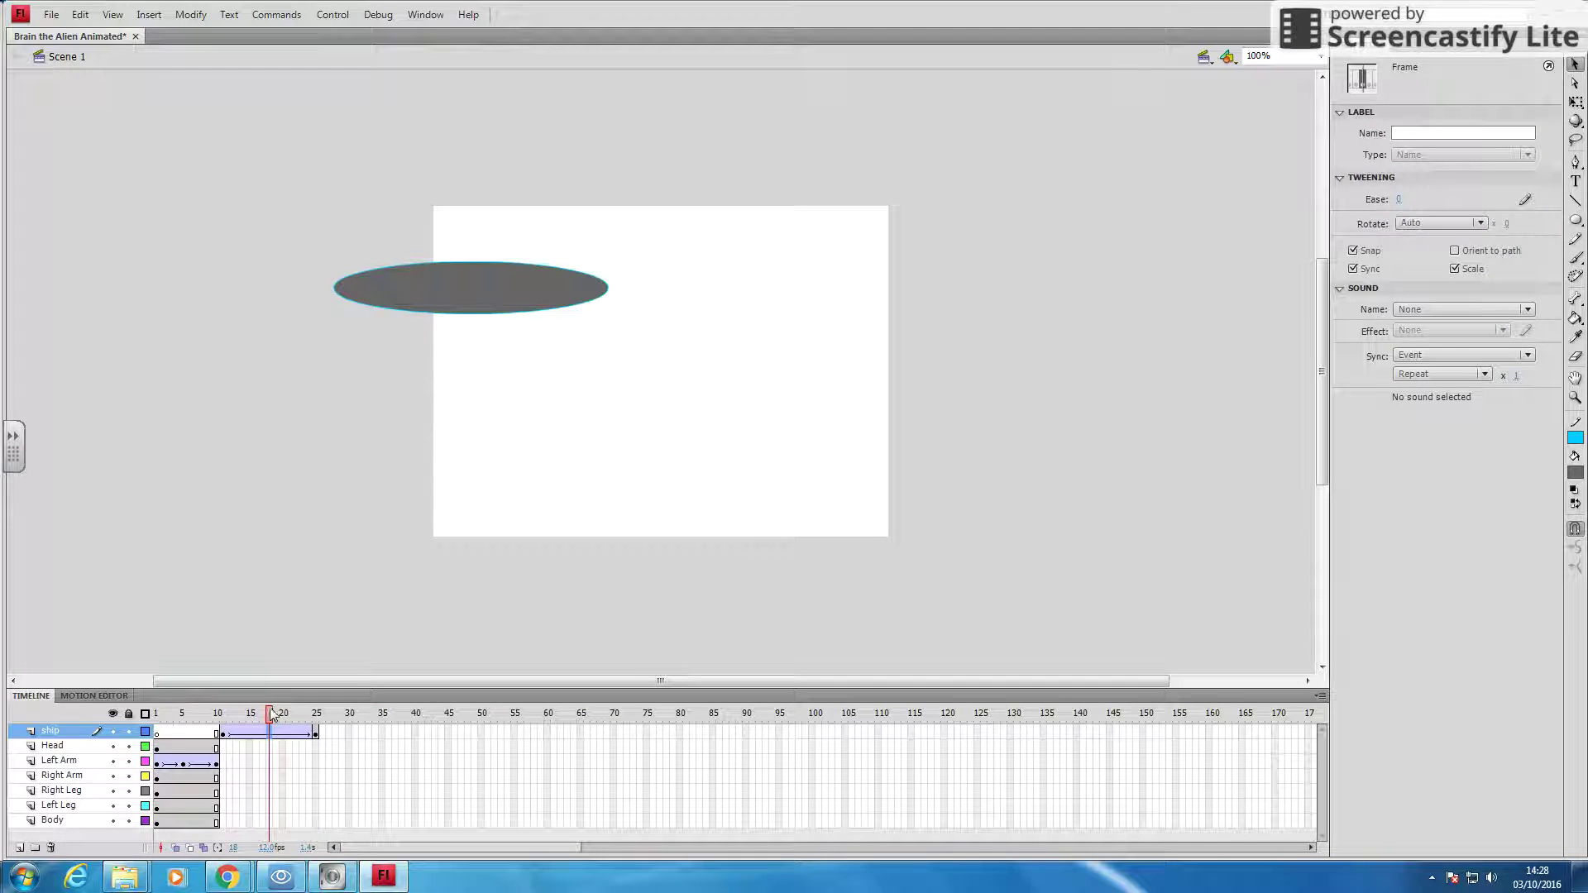
click(156, 713)
key(Return)
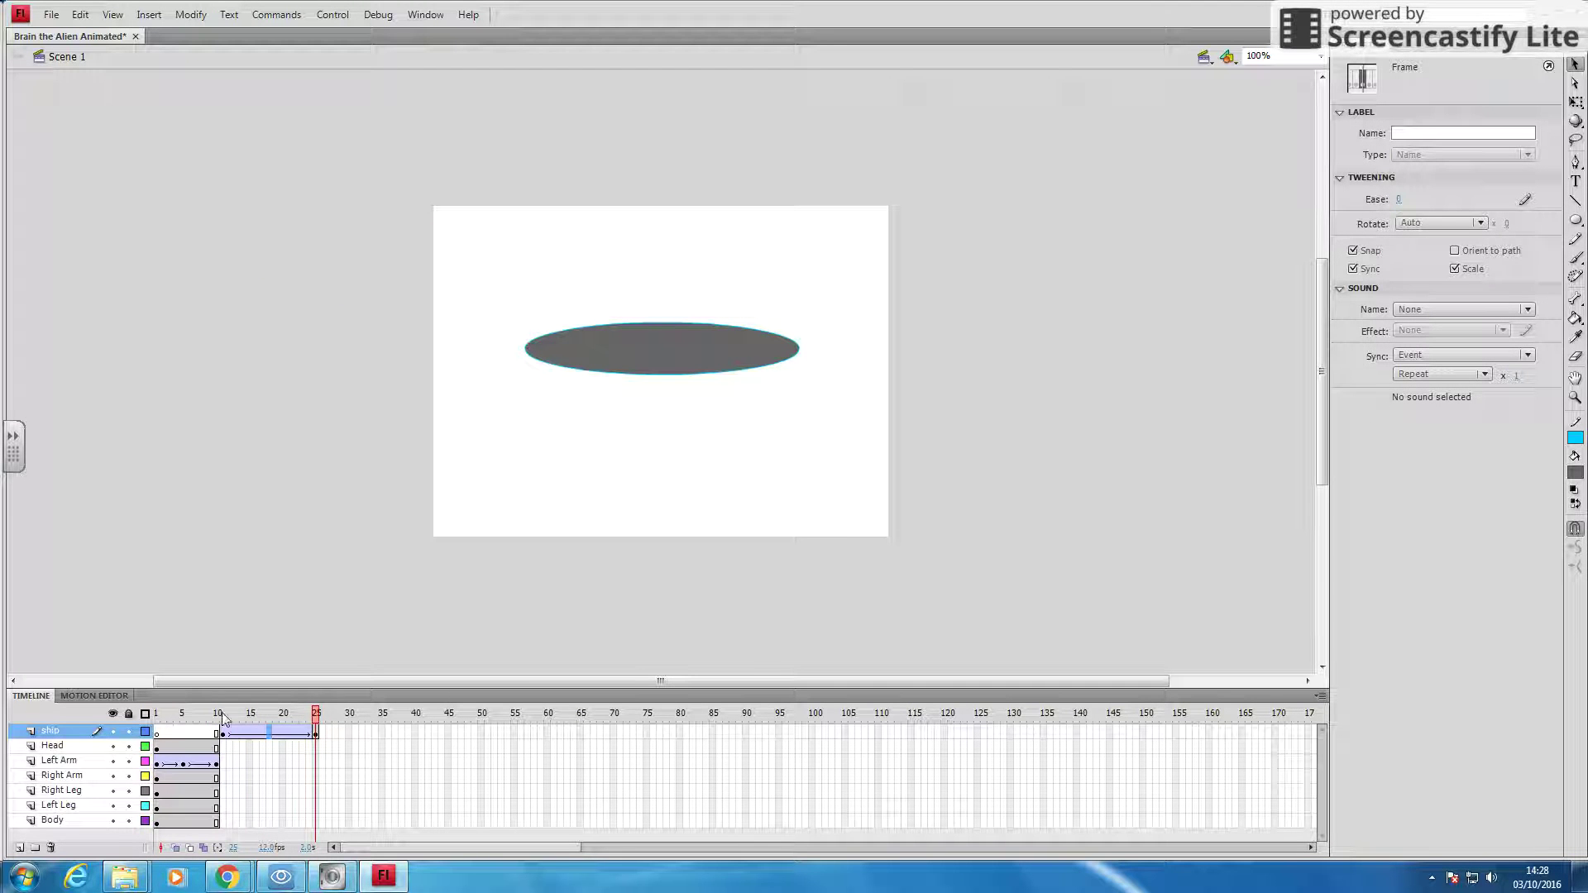
Step: Add a layer with a blank keyframe at frame 26, a large stage-filling oval, and a keyframe at frame 35
click(18, 848)
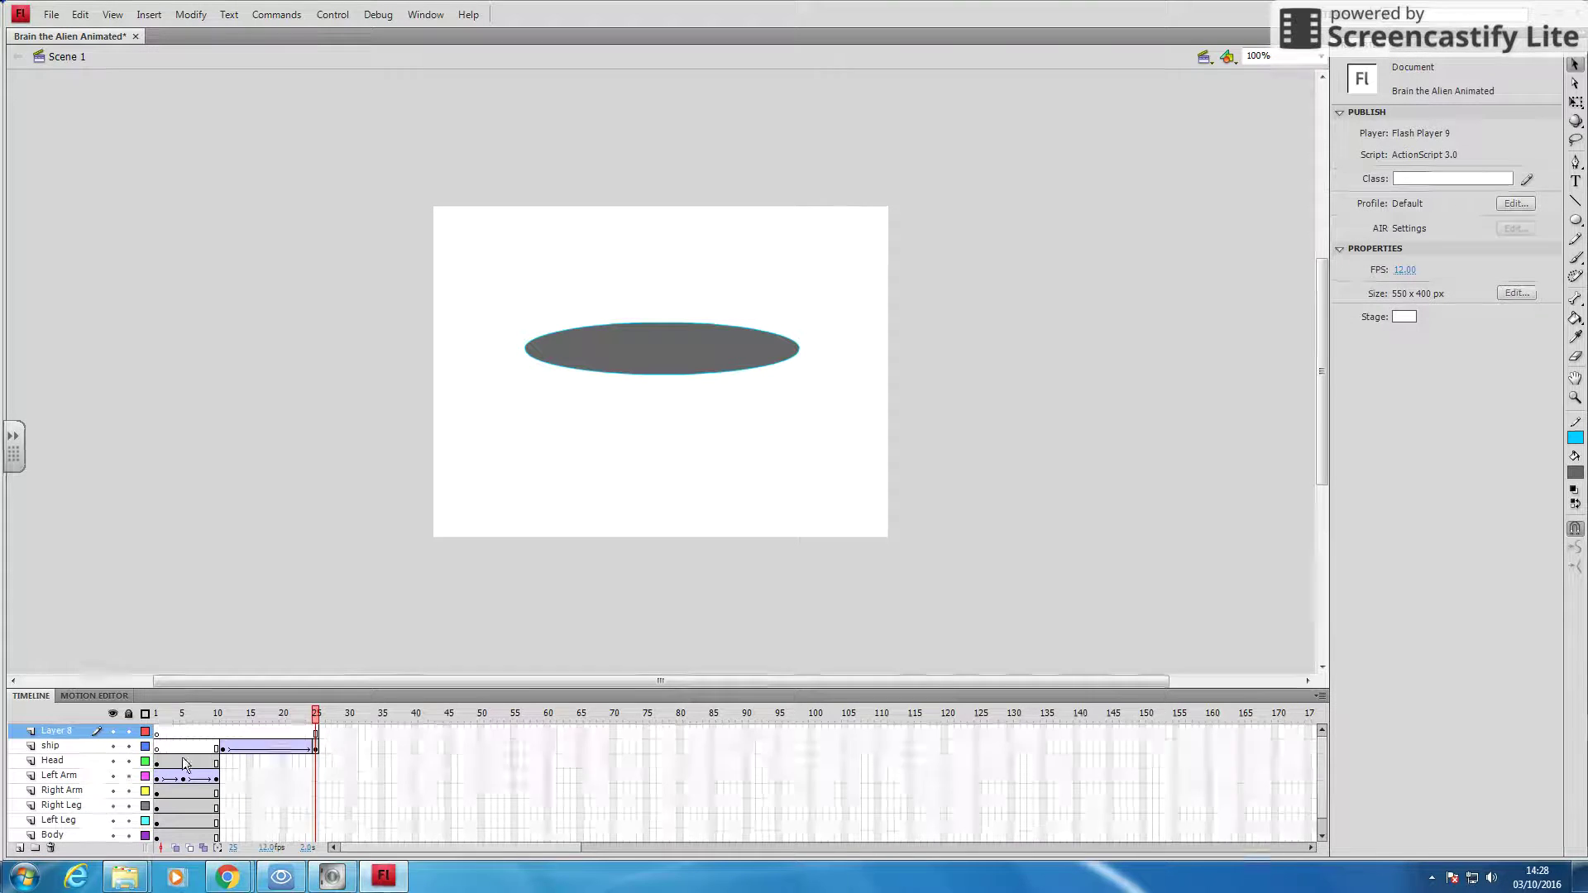
right_click(319, 732)
click(401, 413)
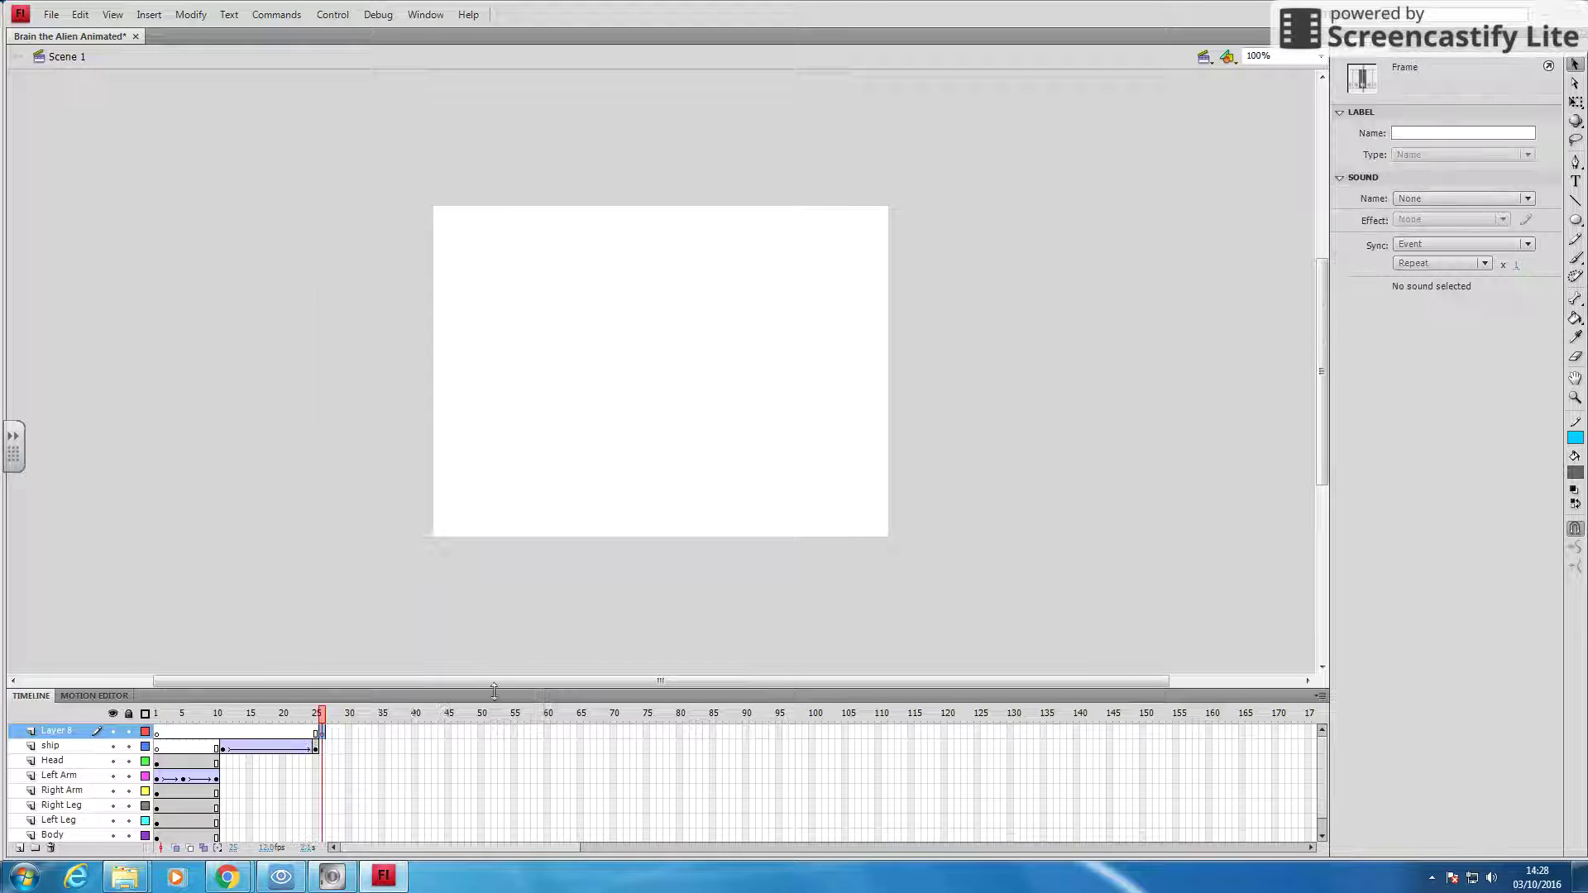
click(1574, 222)
drag(477, 241, 832, 502)
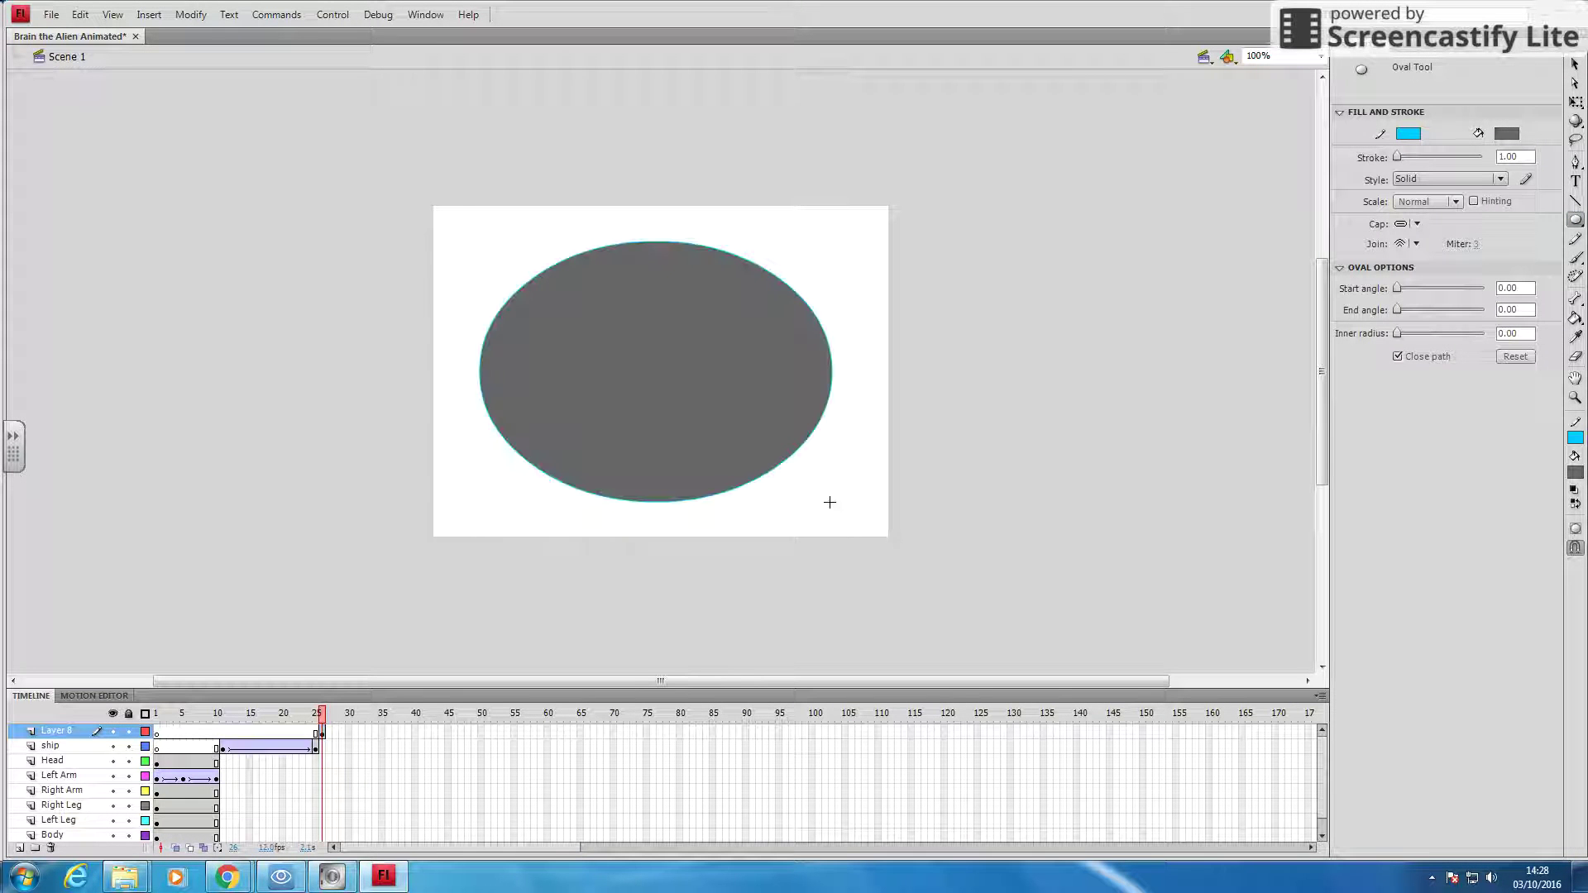
right_click(381, 731)
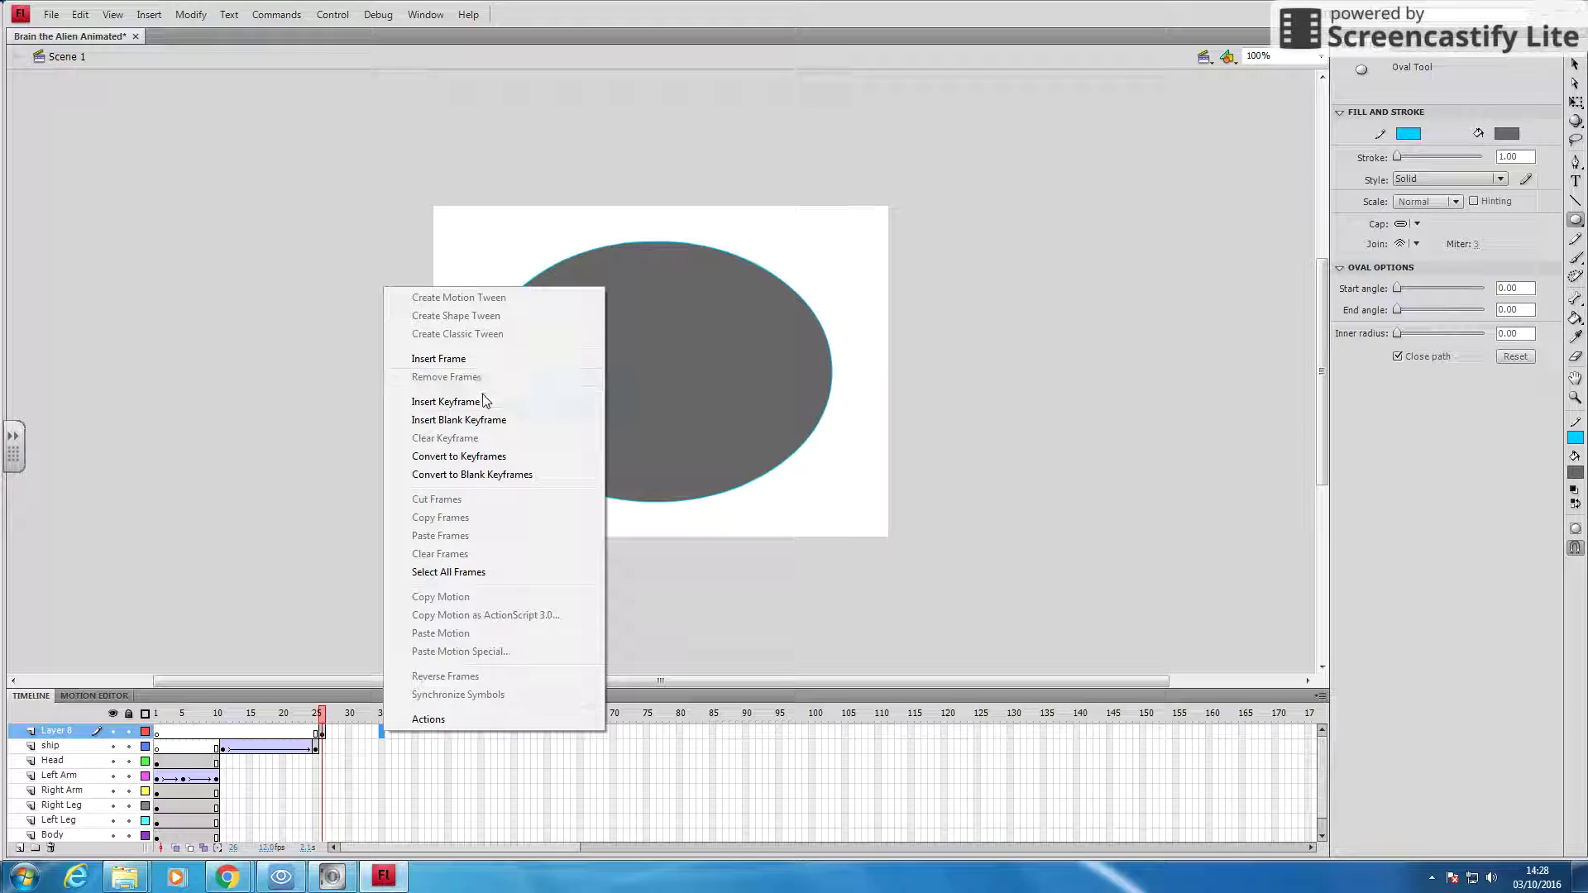
click(447, 401)
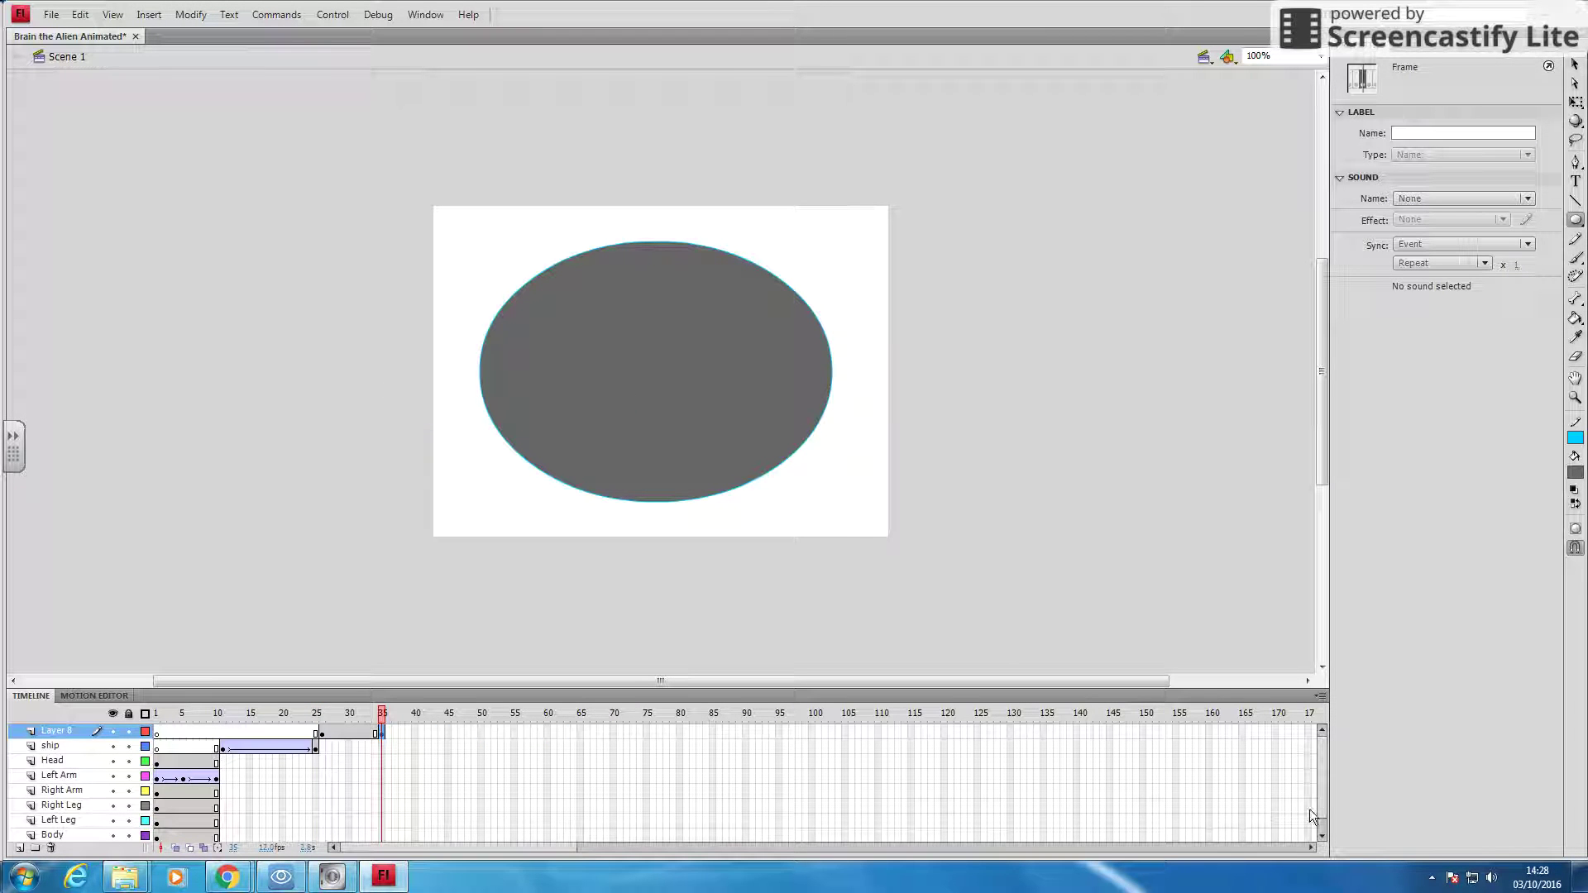
scroll(1315, 815, down, 1)
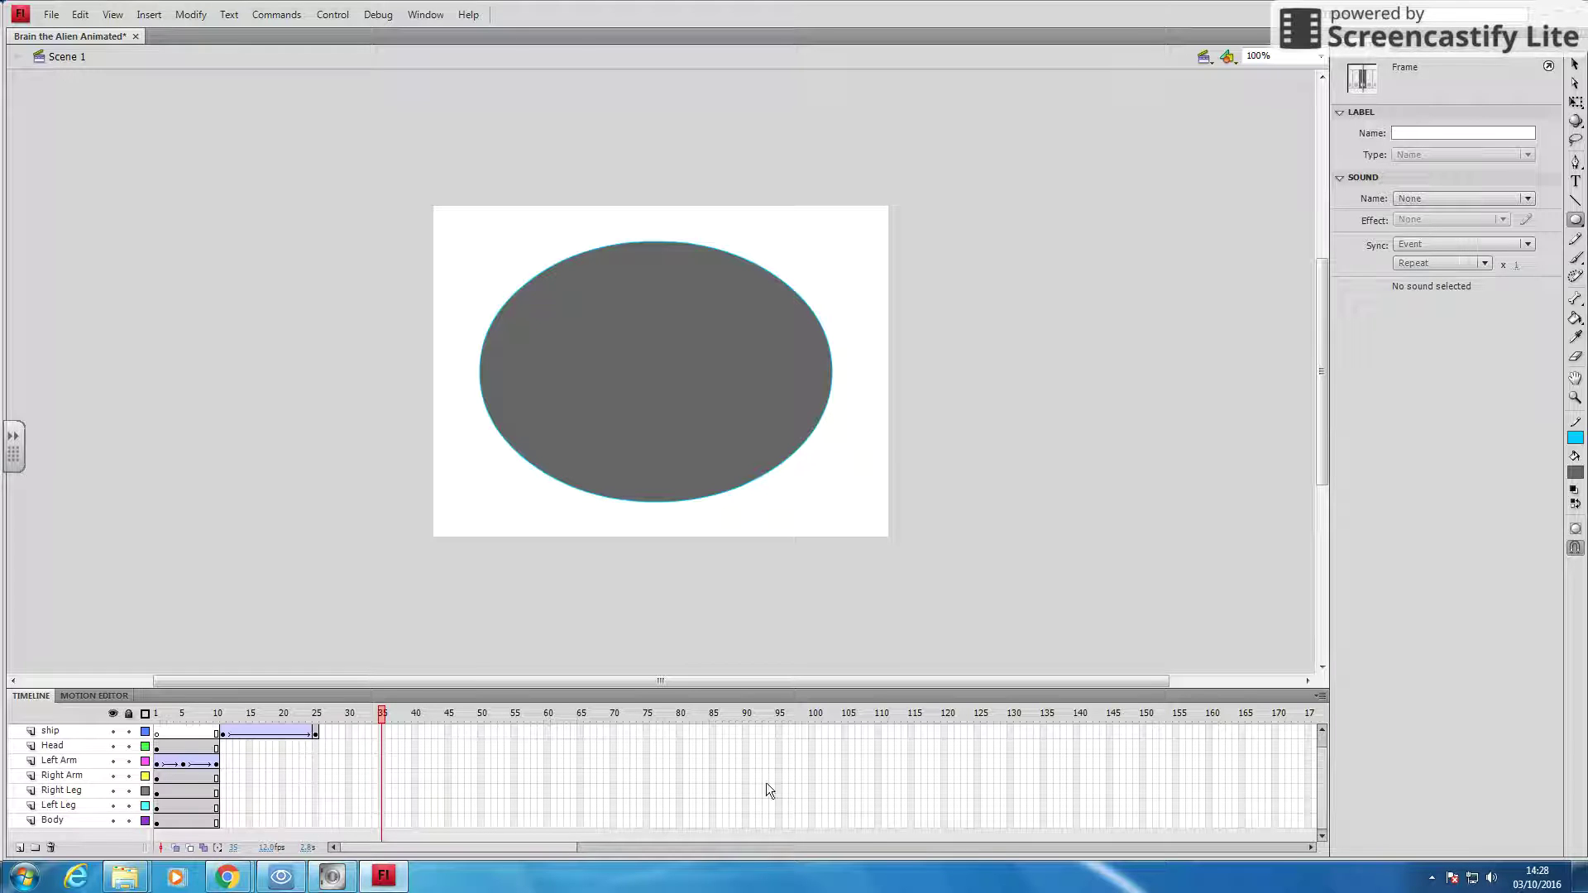
Step: Extend the alien's layers to frame 36 and scrub back to frame 26
click(388, 747)
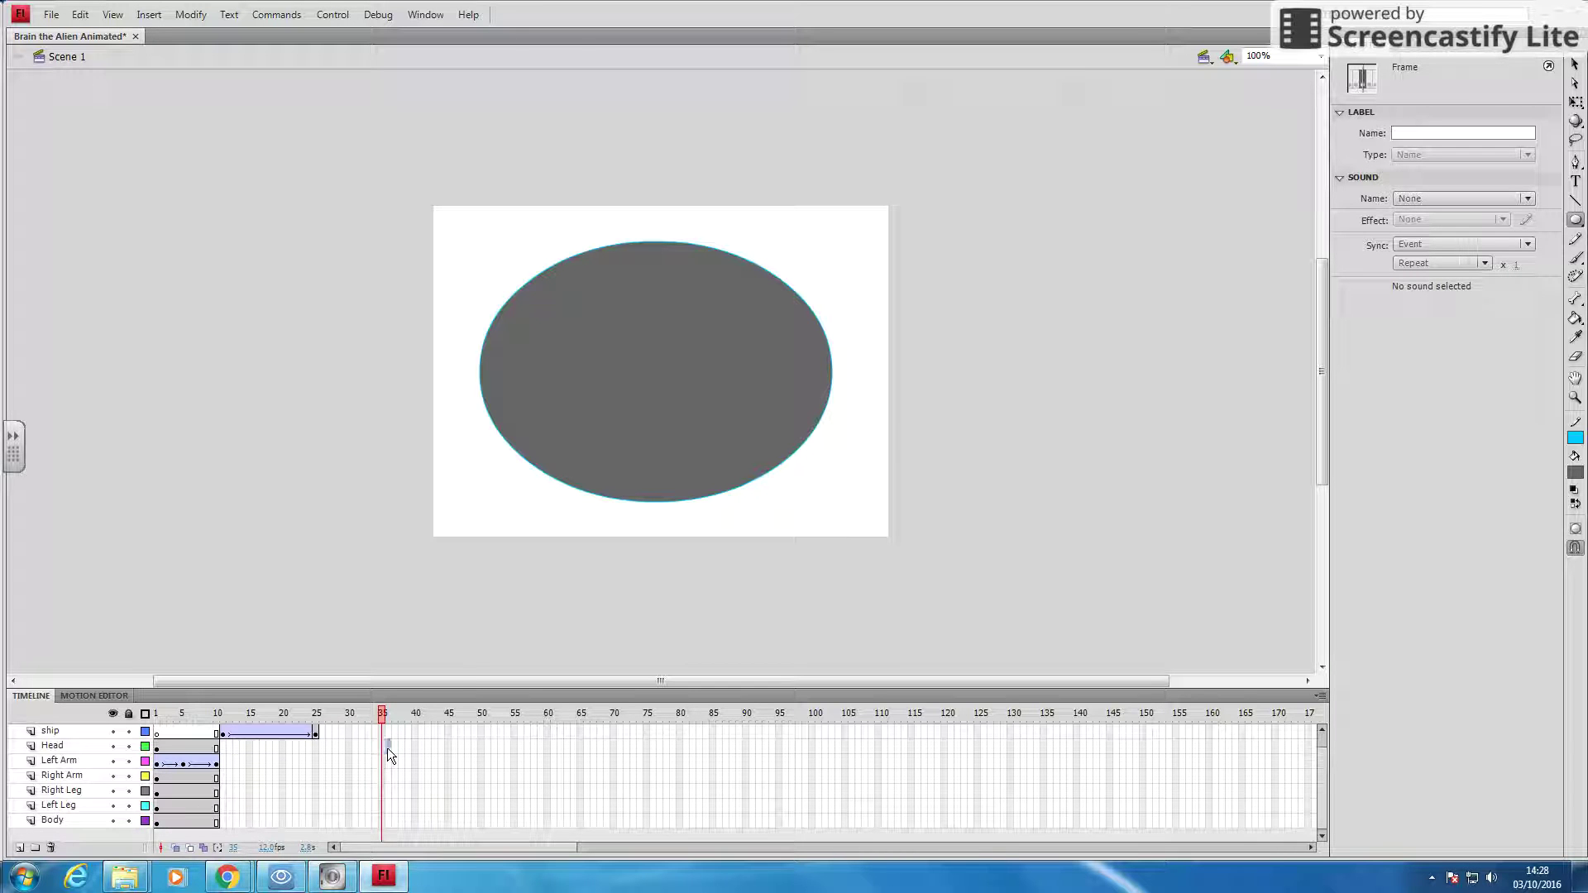
right_click(385, 824)
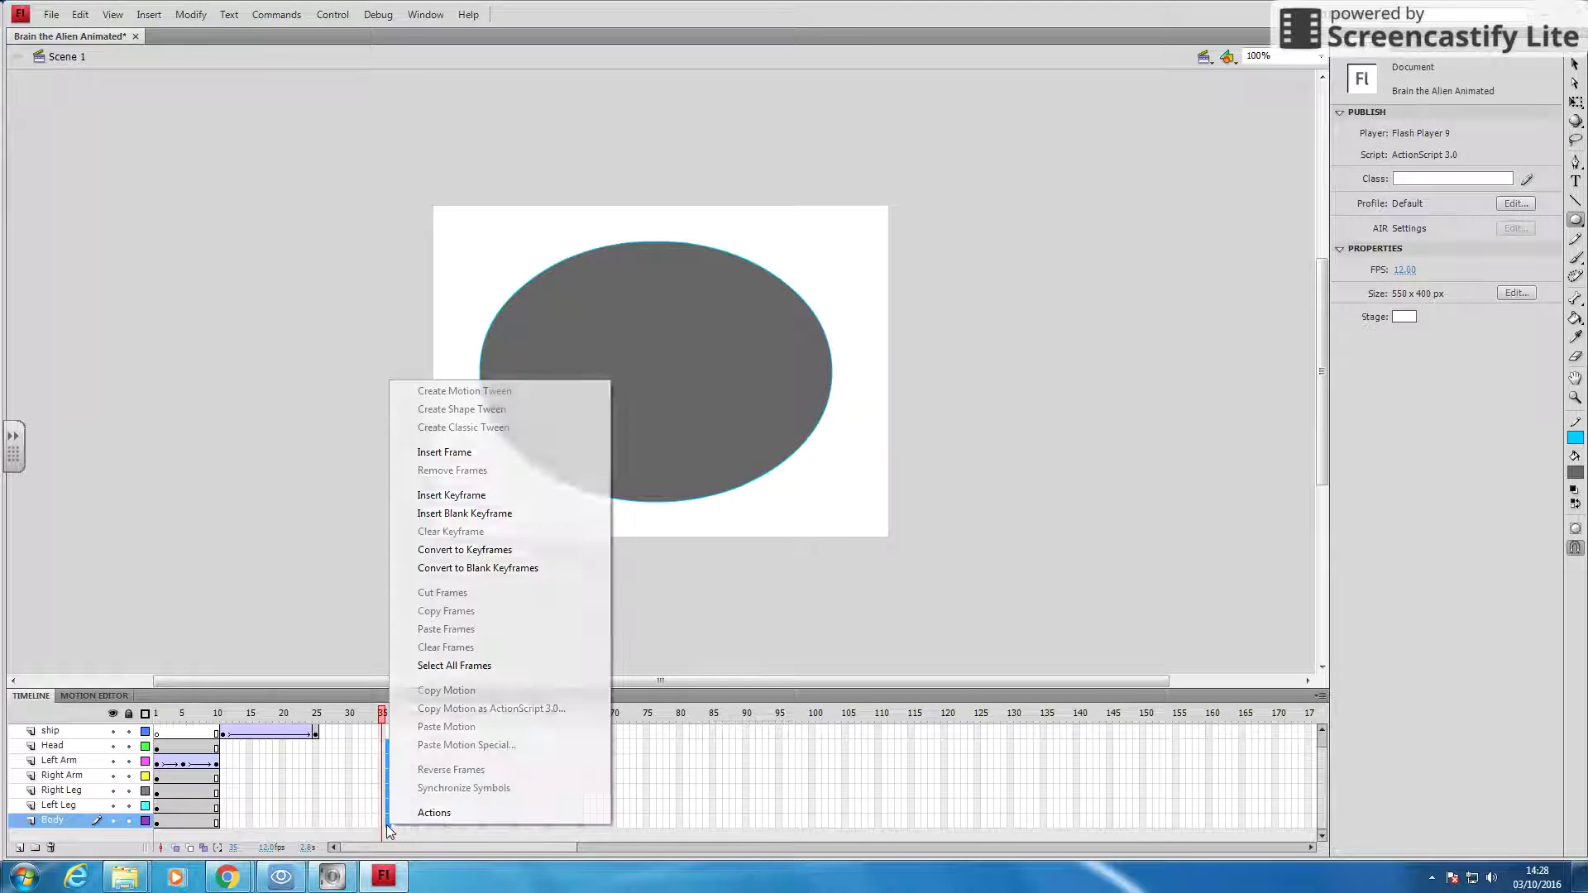
click(480, 498)
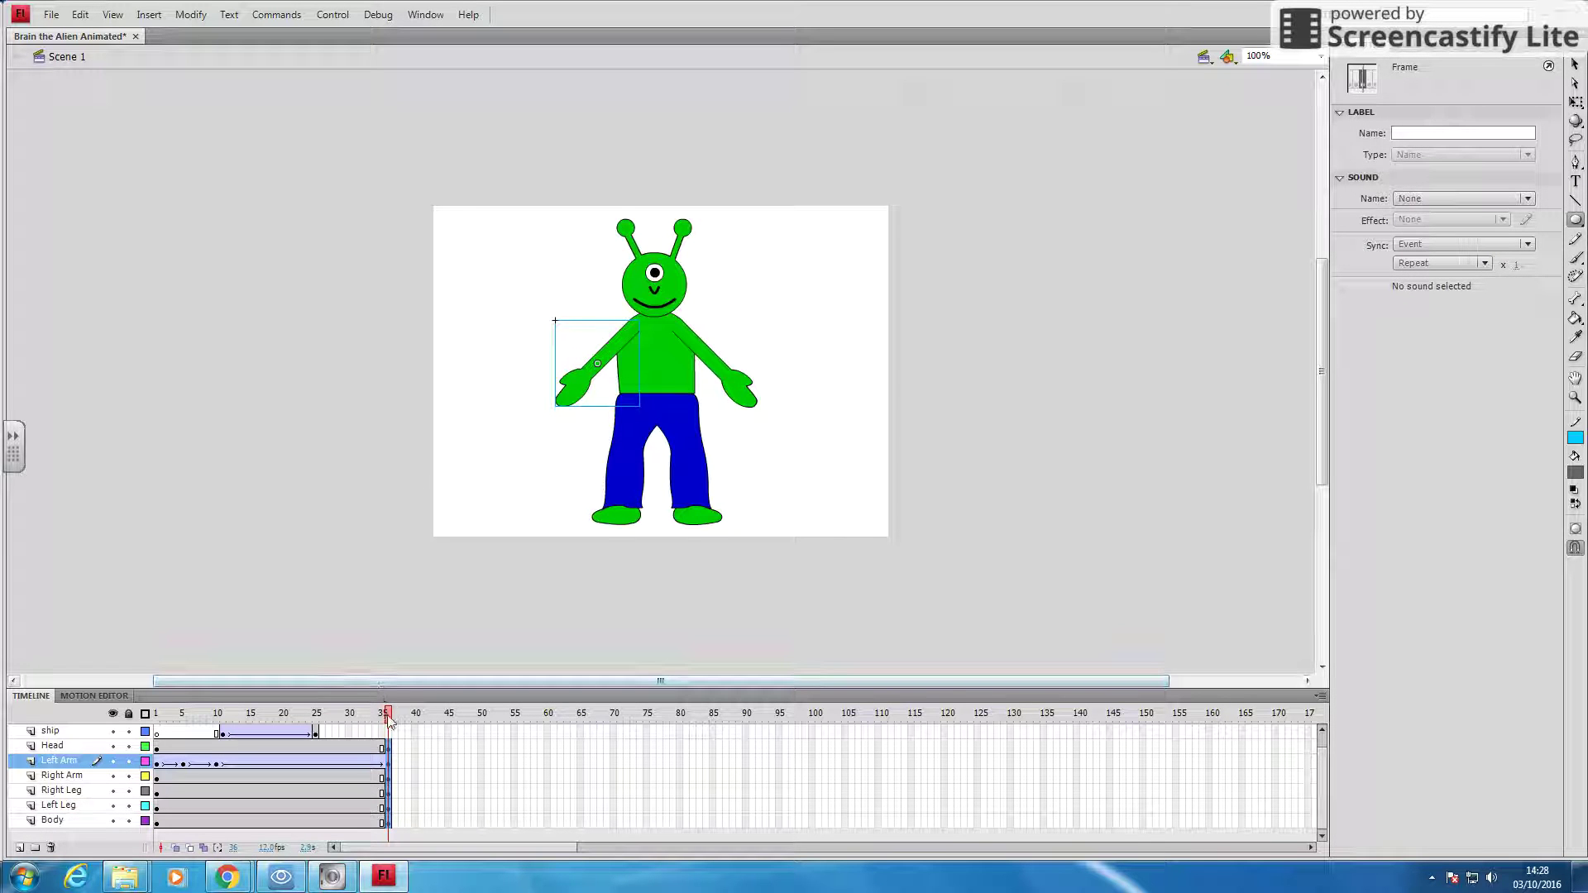
mouse_move(388, 716)
mouse_down()
mouse_move(231, 716)
mouse_move(376, 716)
mouse_up()
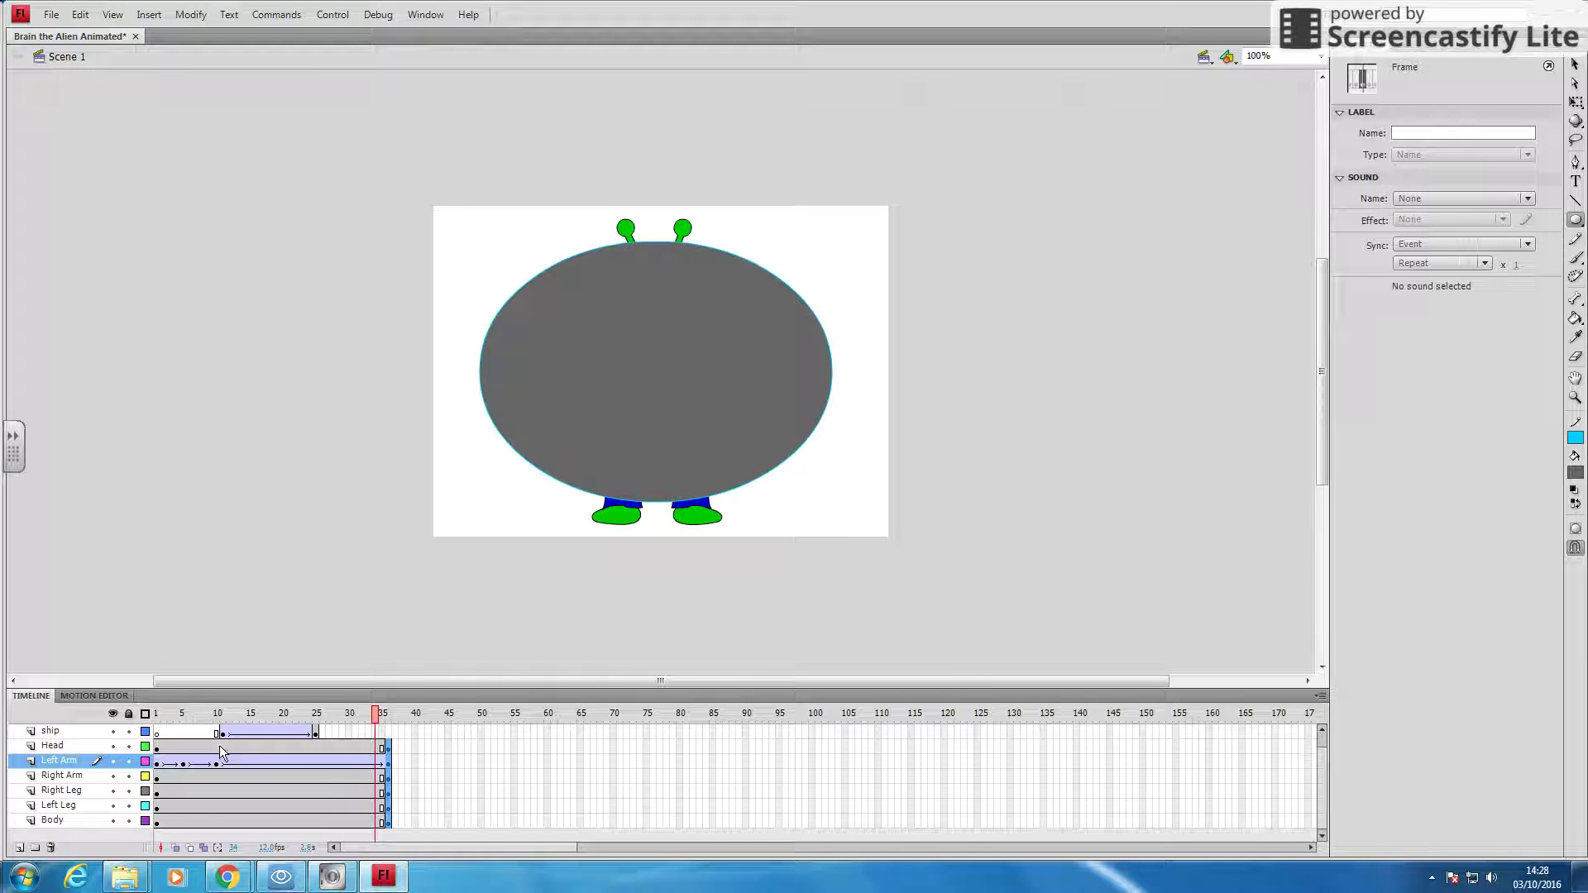
Step: Insert keyframes at frame 10 on all alien layers and delete the head at frame 18
drag(216, 745, 213, 825)
right_click(214, 825)
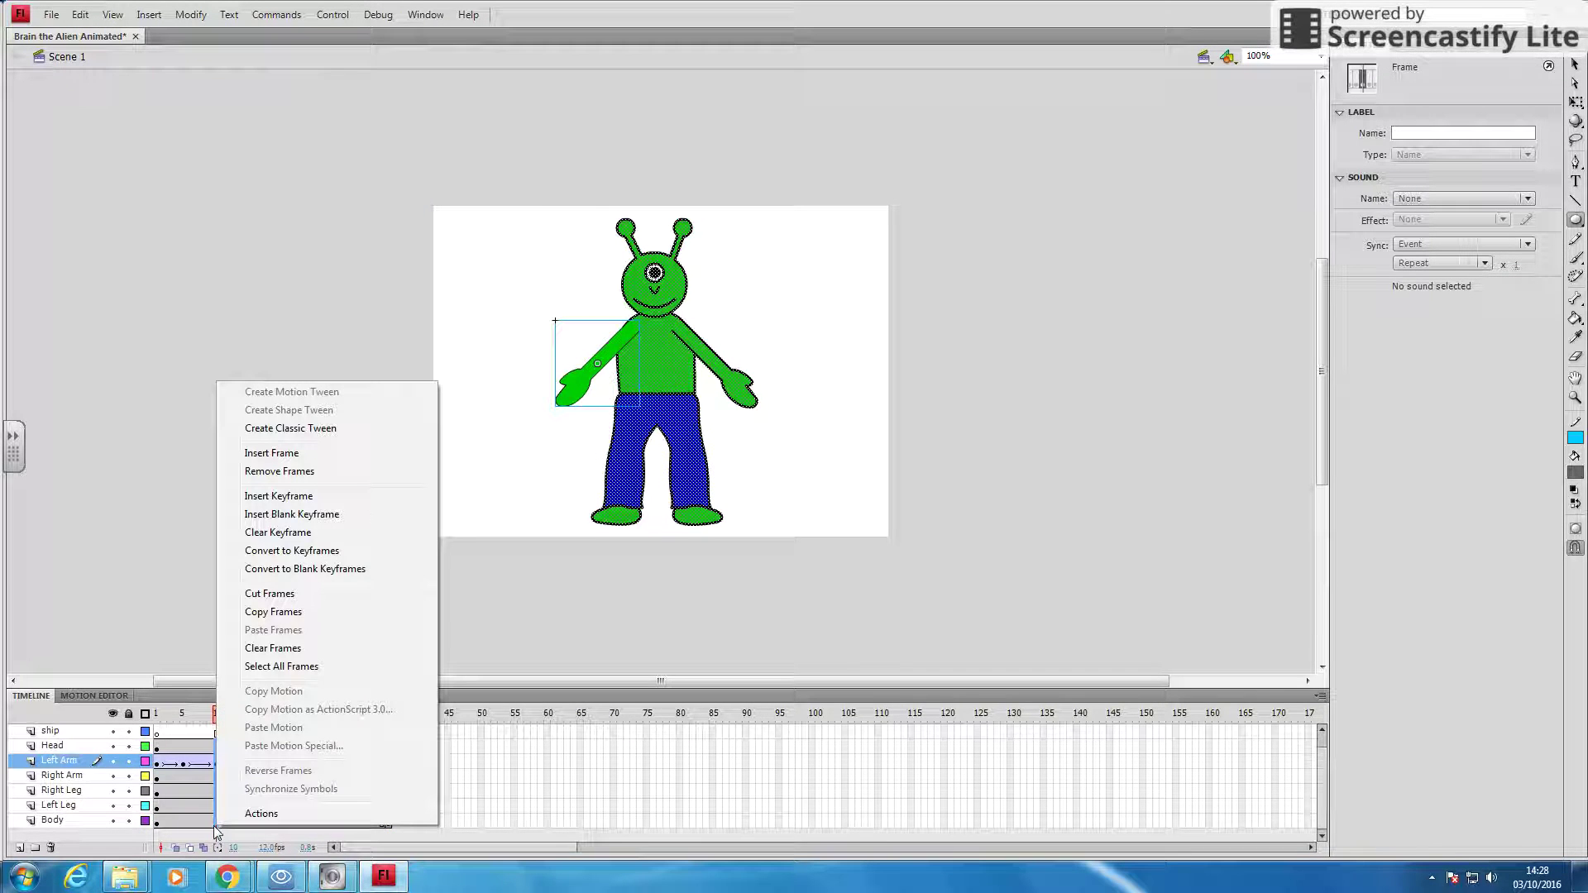
click(302, 498)
click(265, 748)
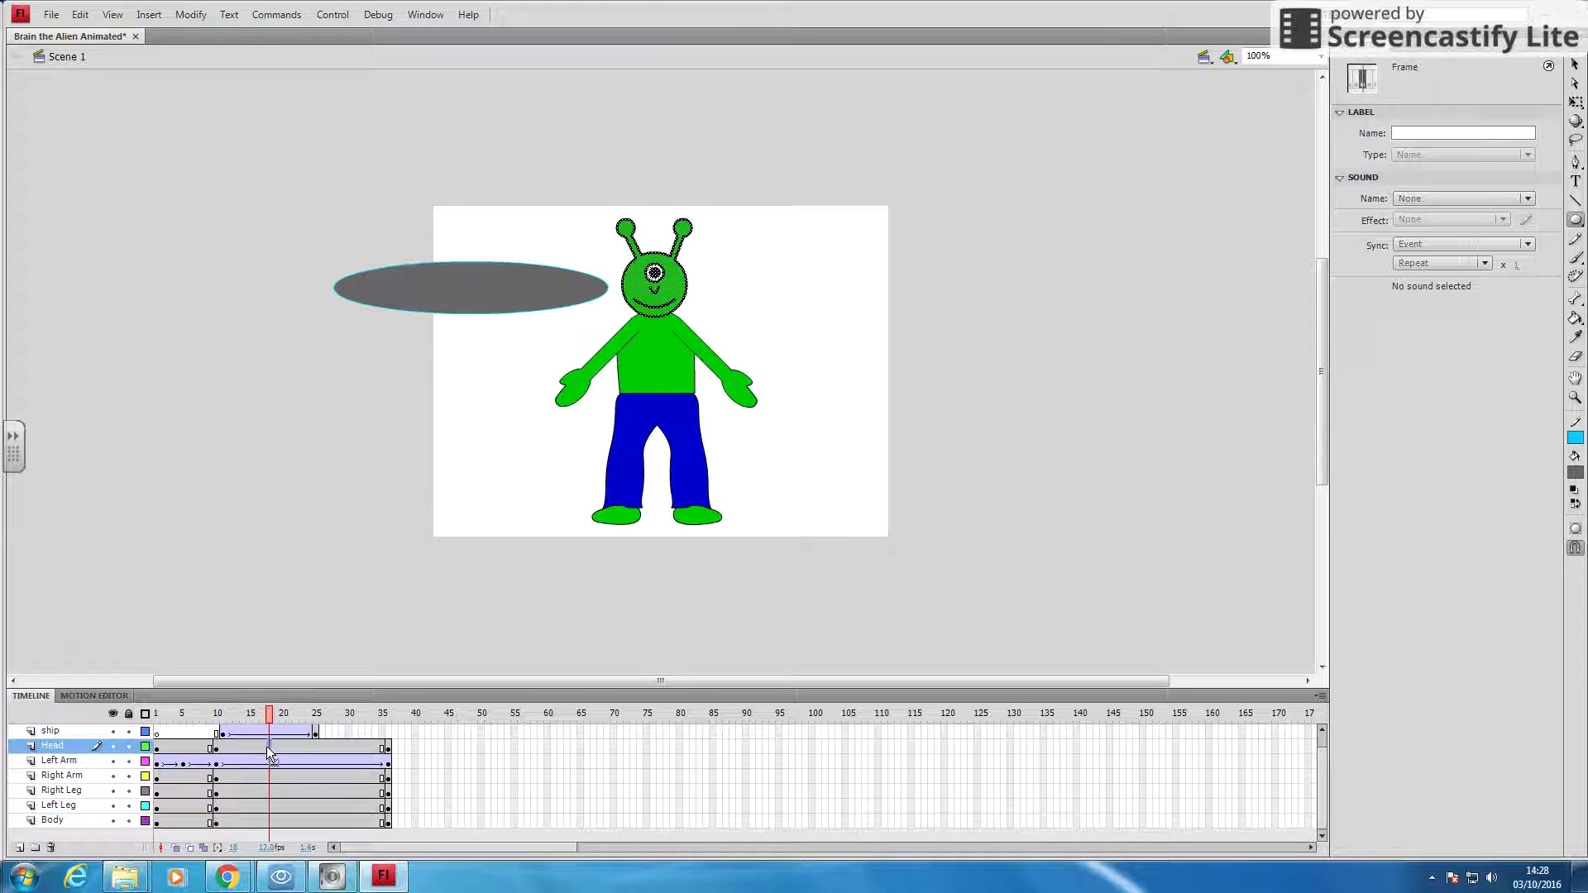
key(Delete)
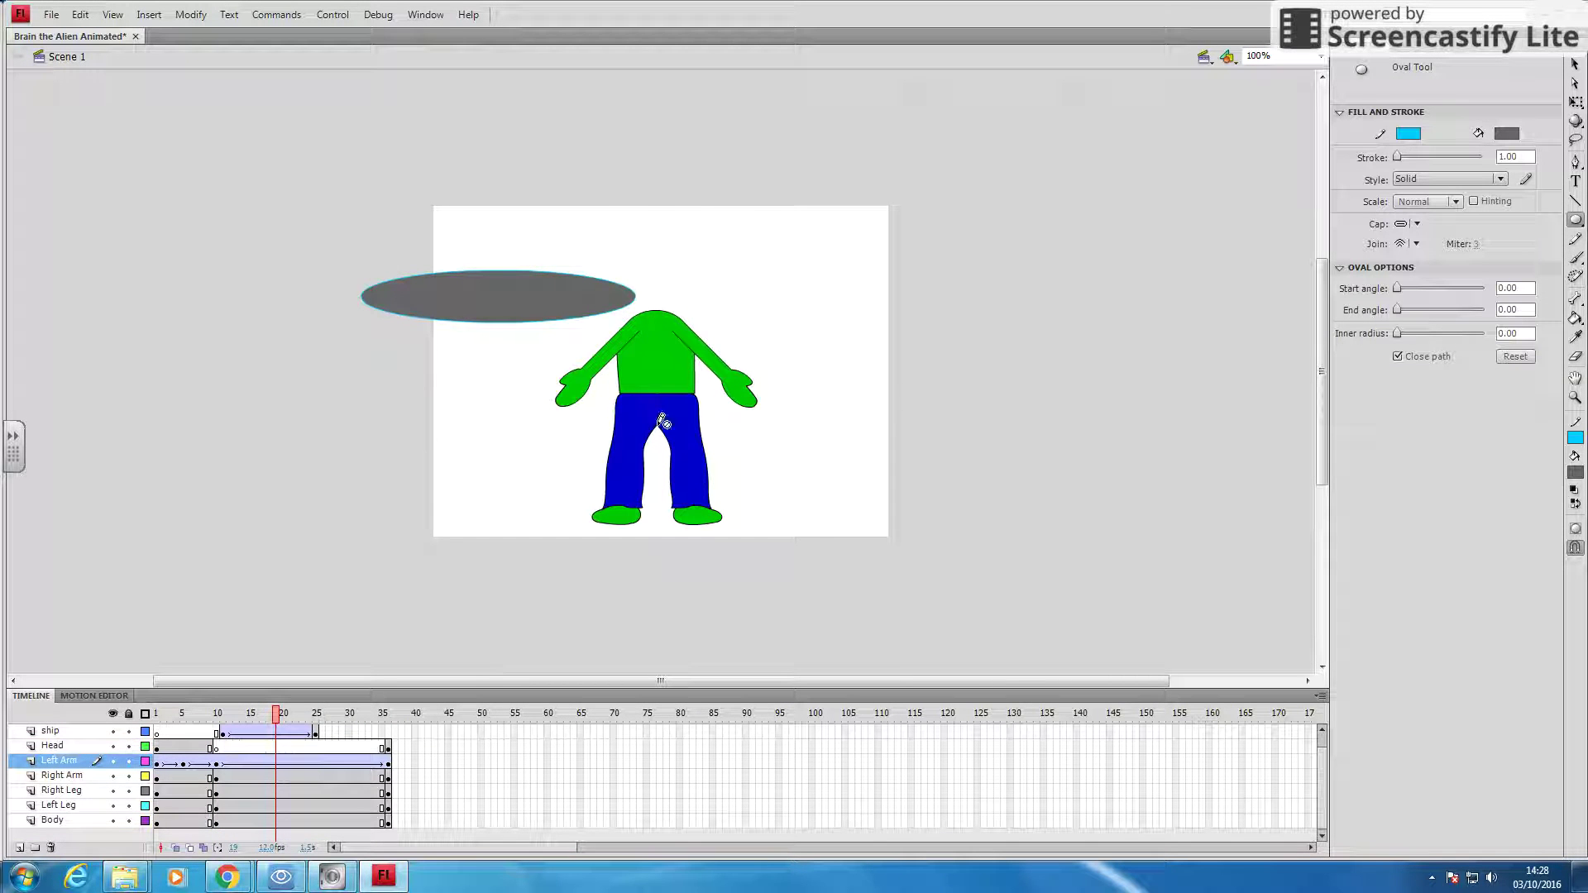
Step: Scrub through the timeline to preview the head disappearing, then clear the selection
click(275, 719)
drag(276, 716, 388, 716)
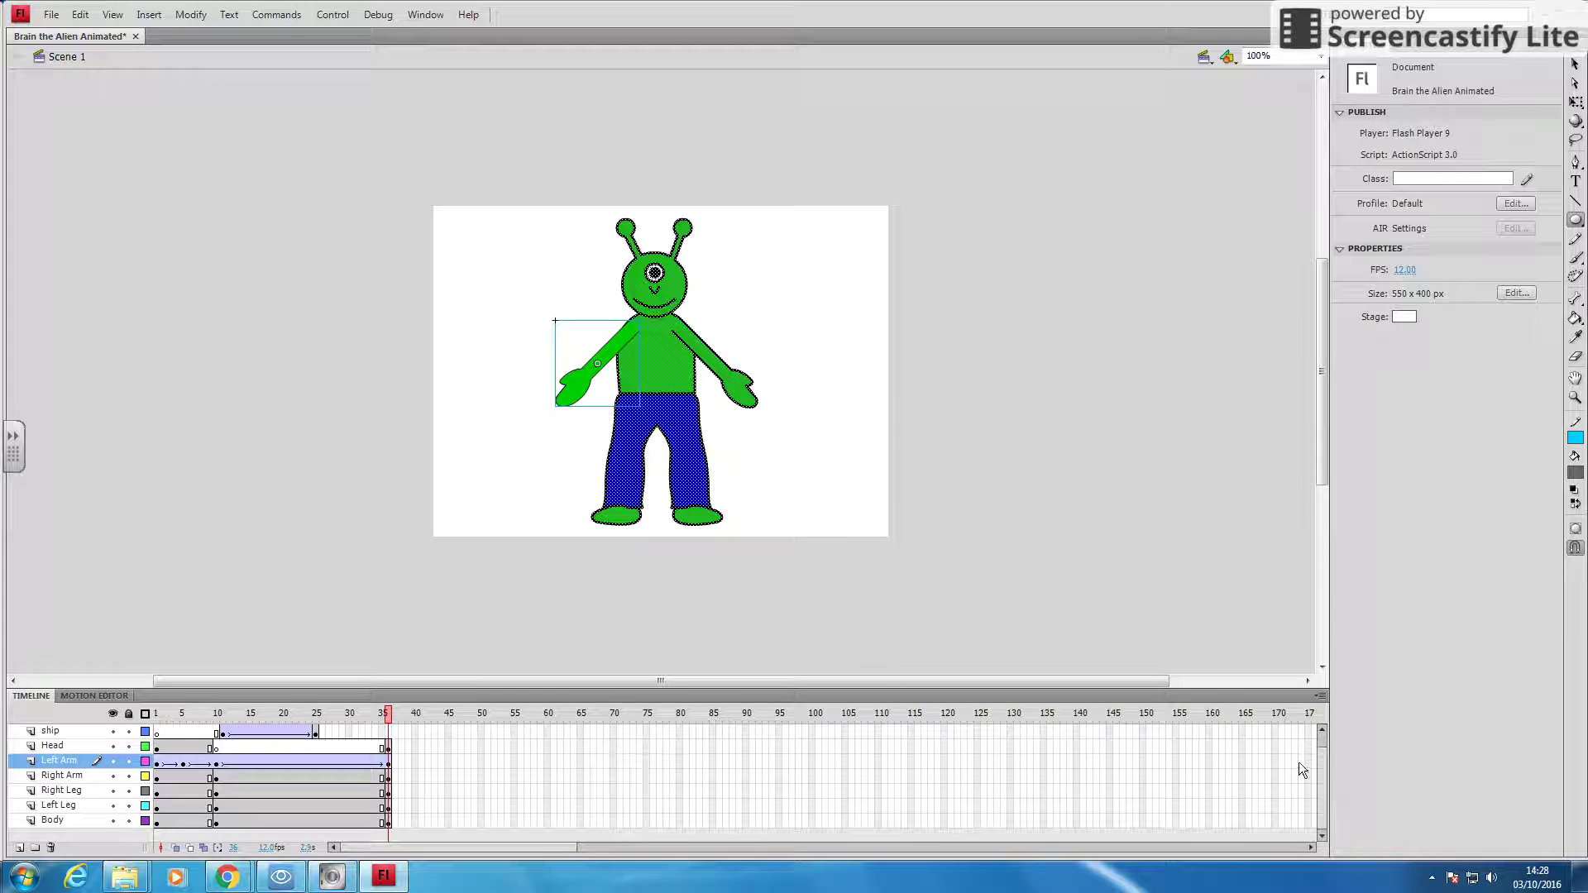
scroll(1316, 769, down, 1)
scroll(1317, 741, up, 1)
click(383, 341)
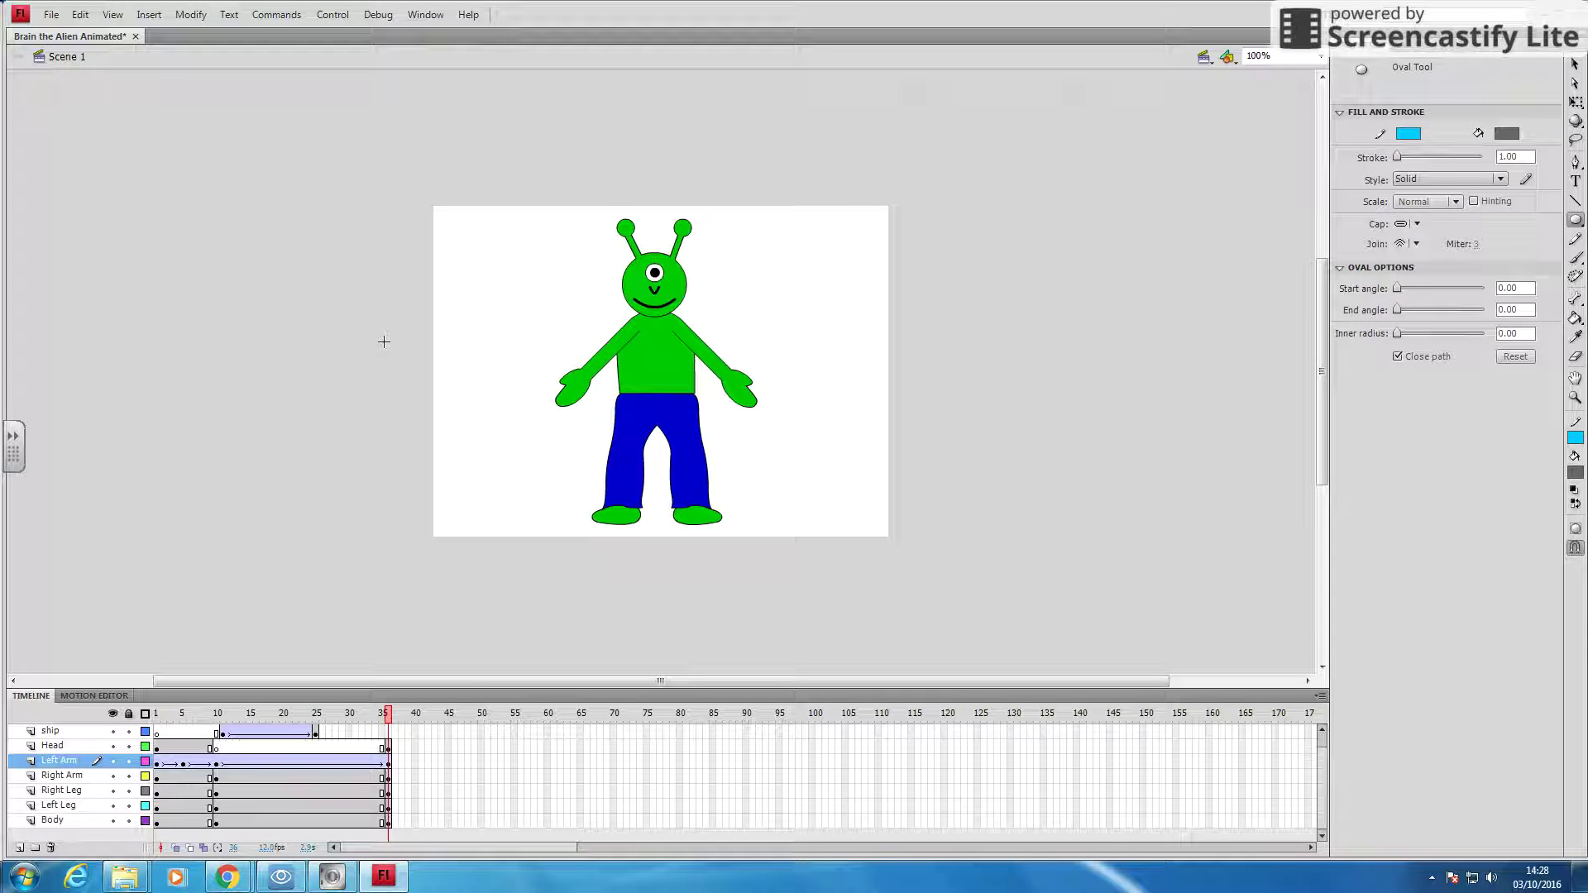
Step: Undo twice to remove the ship and large-oval layers, leaving the six alien layers
key(ctrl+z)
key(ctrl+z)
key(ctrl+z)
key(ctrl+z)
key(ctrl+z)
key(ctrl+z)
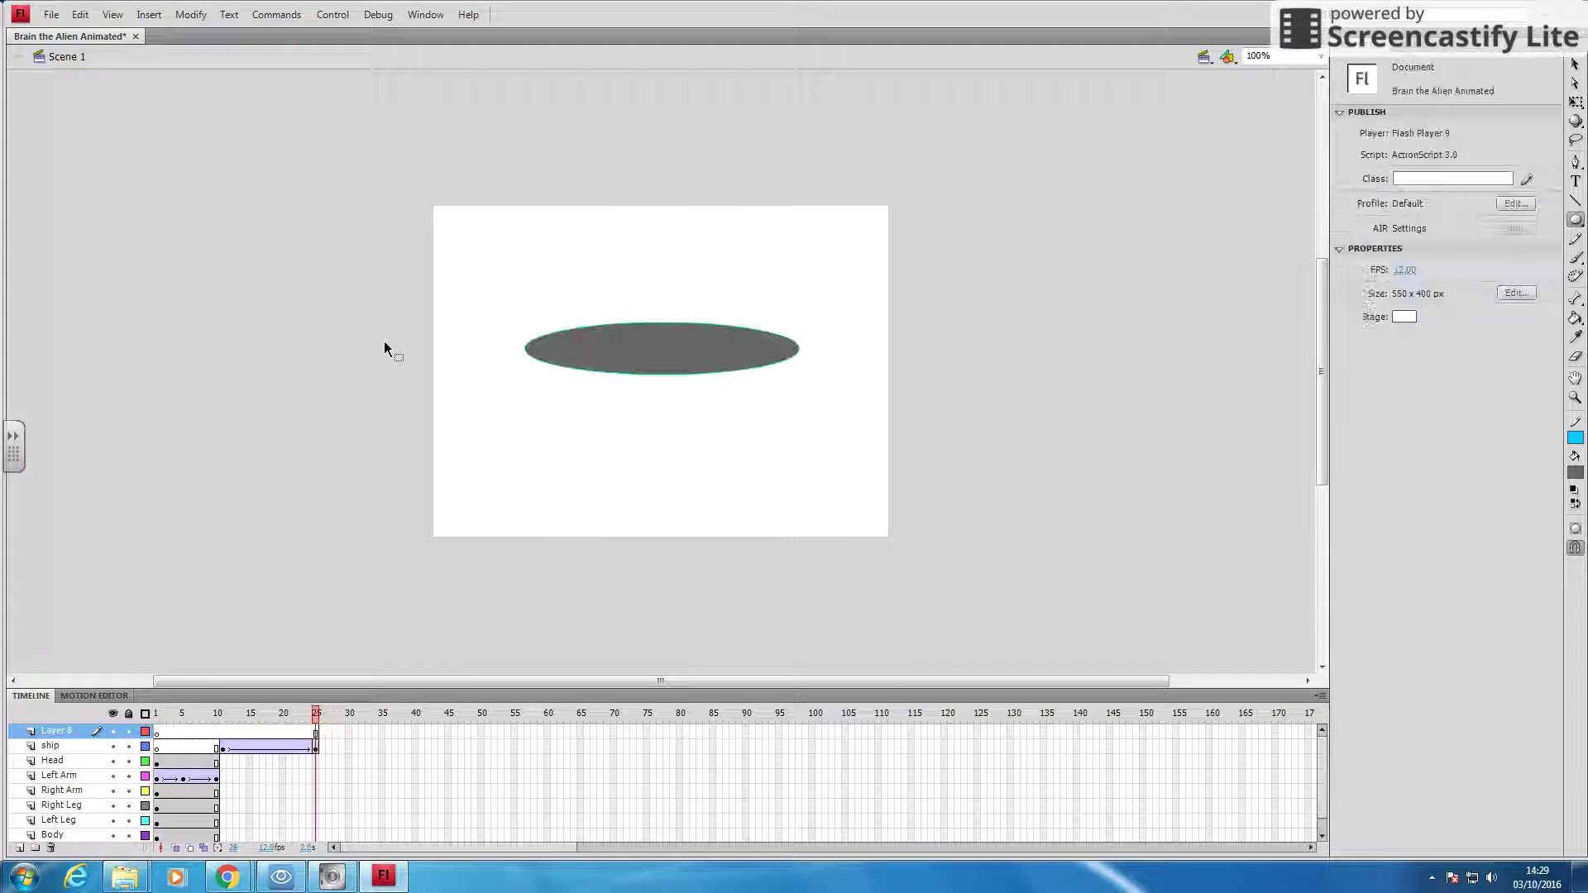
key(ctrl+z)
key(ctrl+z)
key(ctrl+z)
key(ctrl+z)
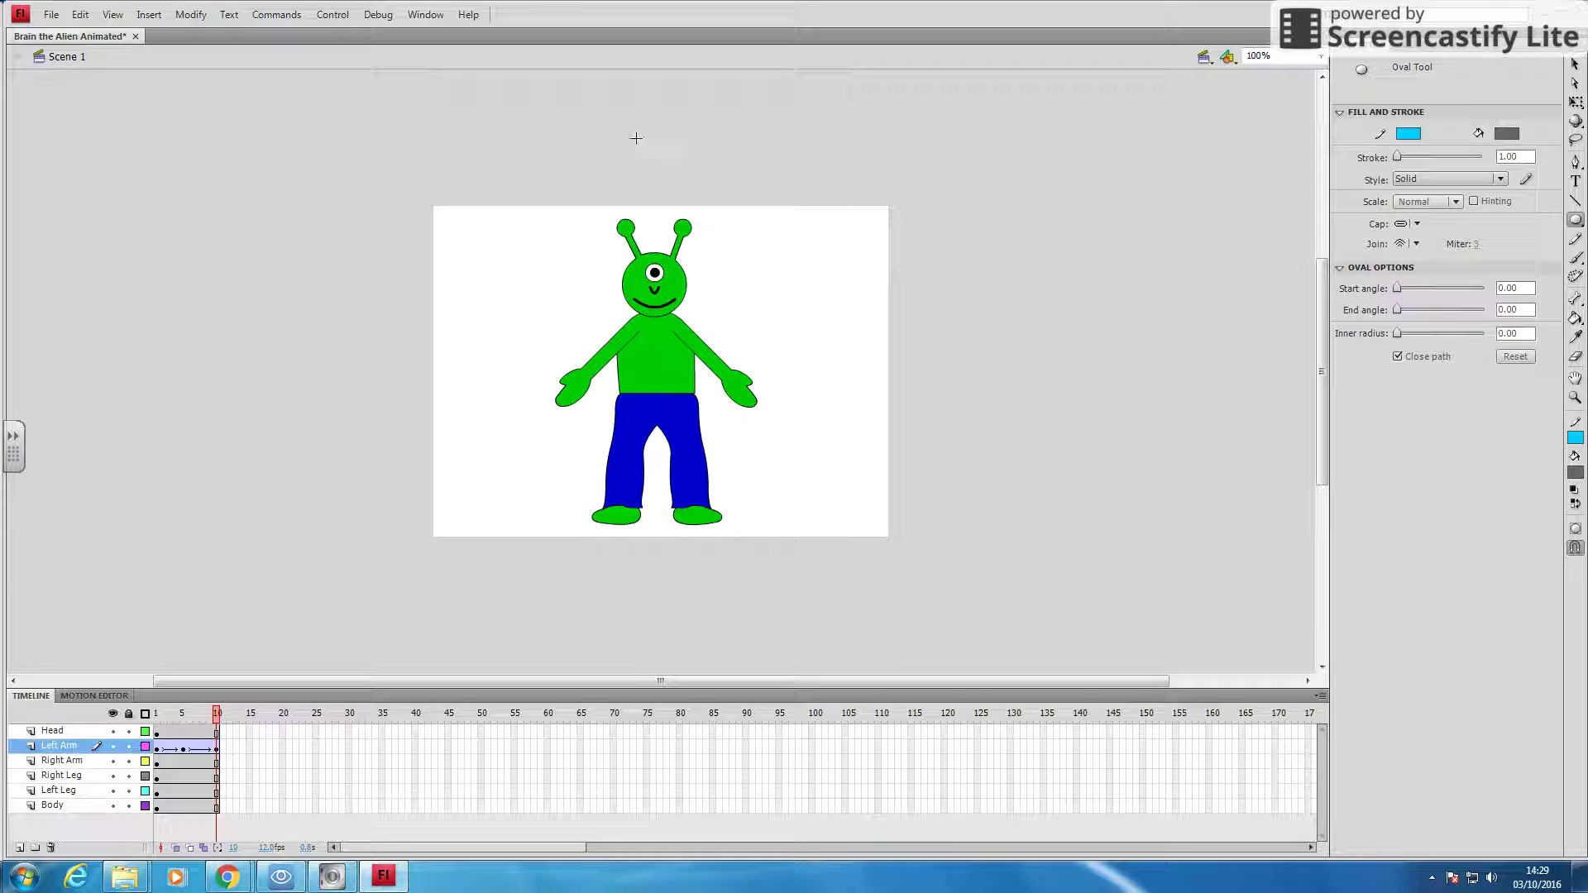
Step: Open the Scene panel from Window > Other Panels, dock it on the right, and add Scene 2
click(438, 15)
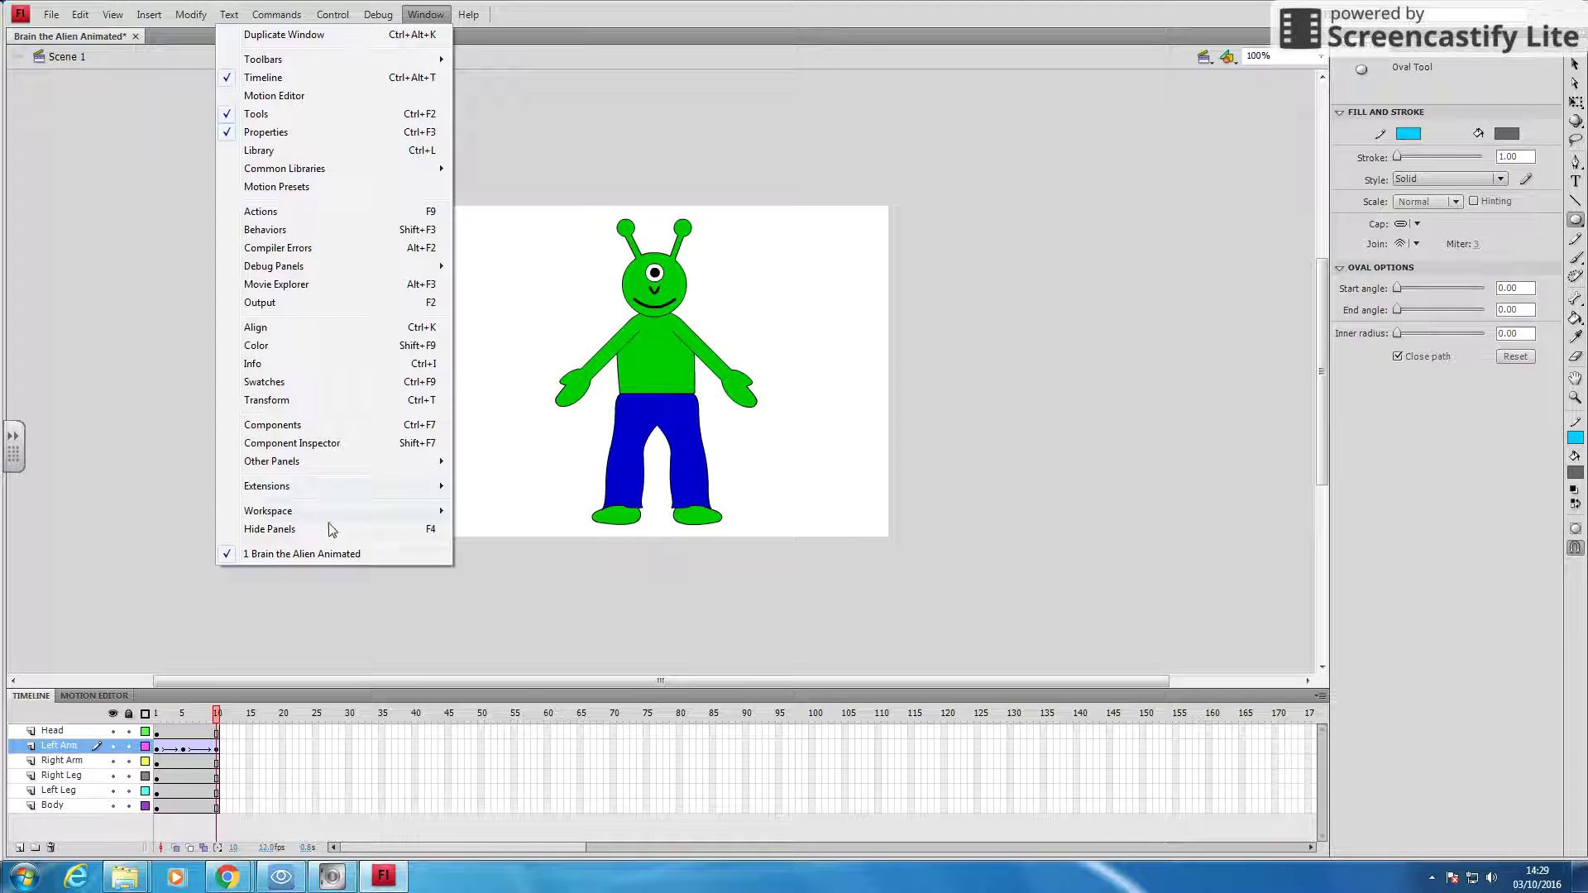
mouse_move(335, 472)
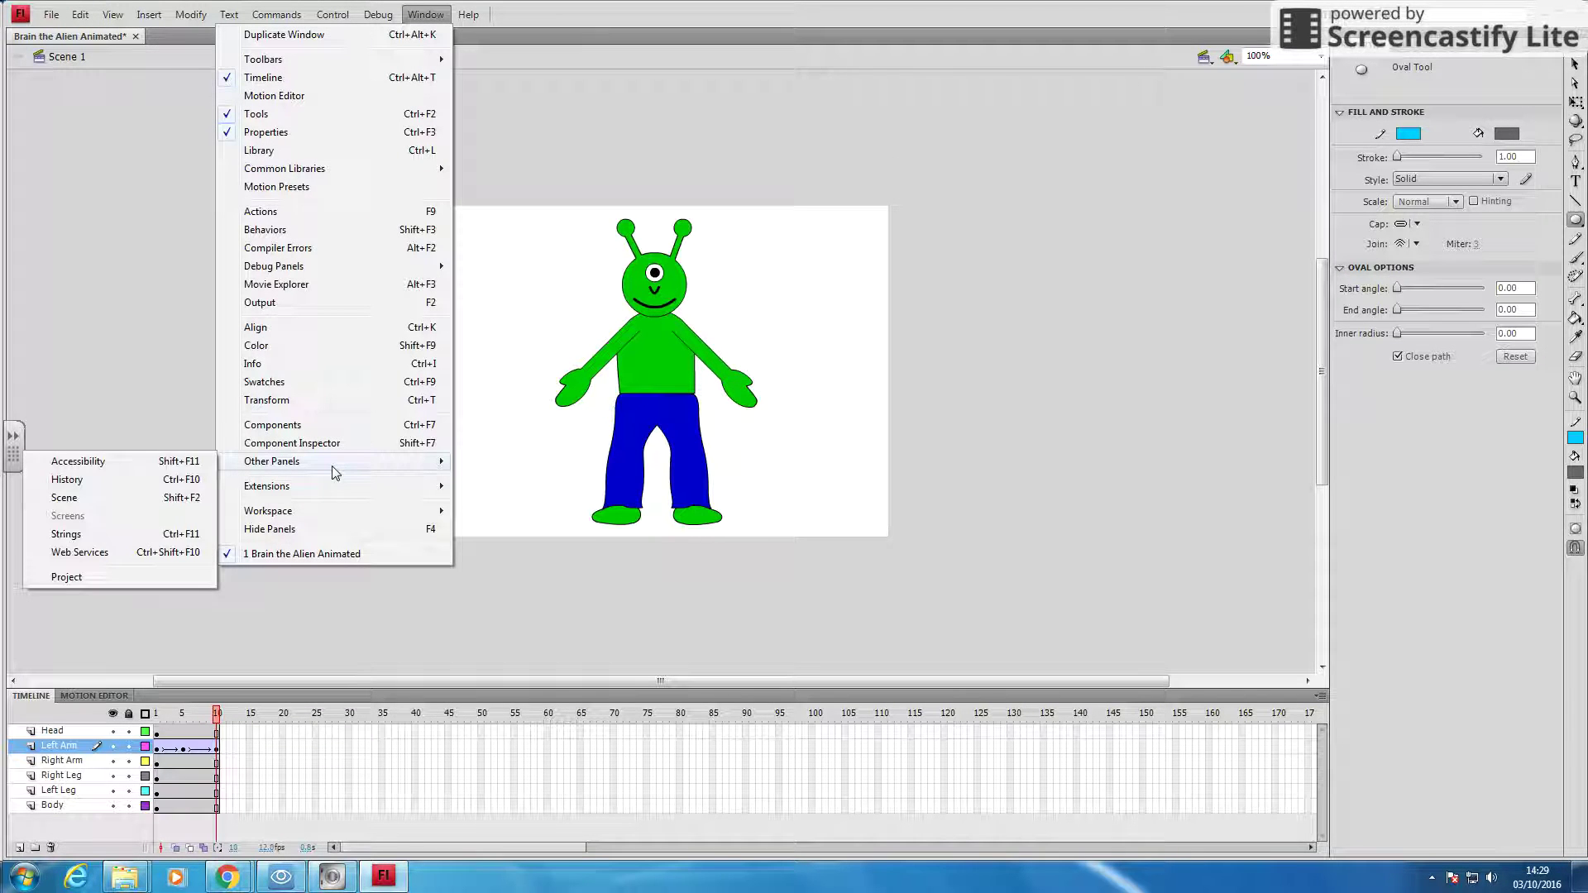
click(126, 498)
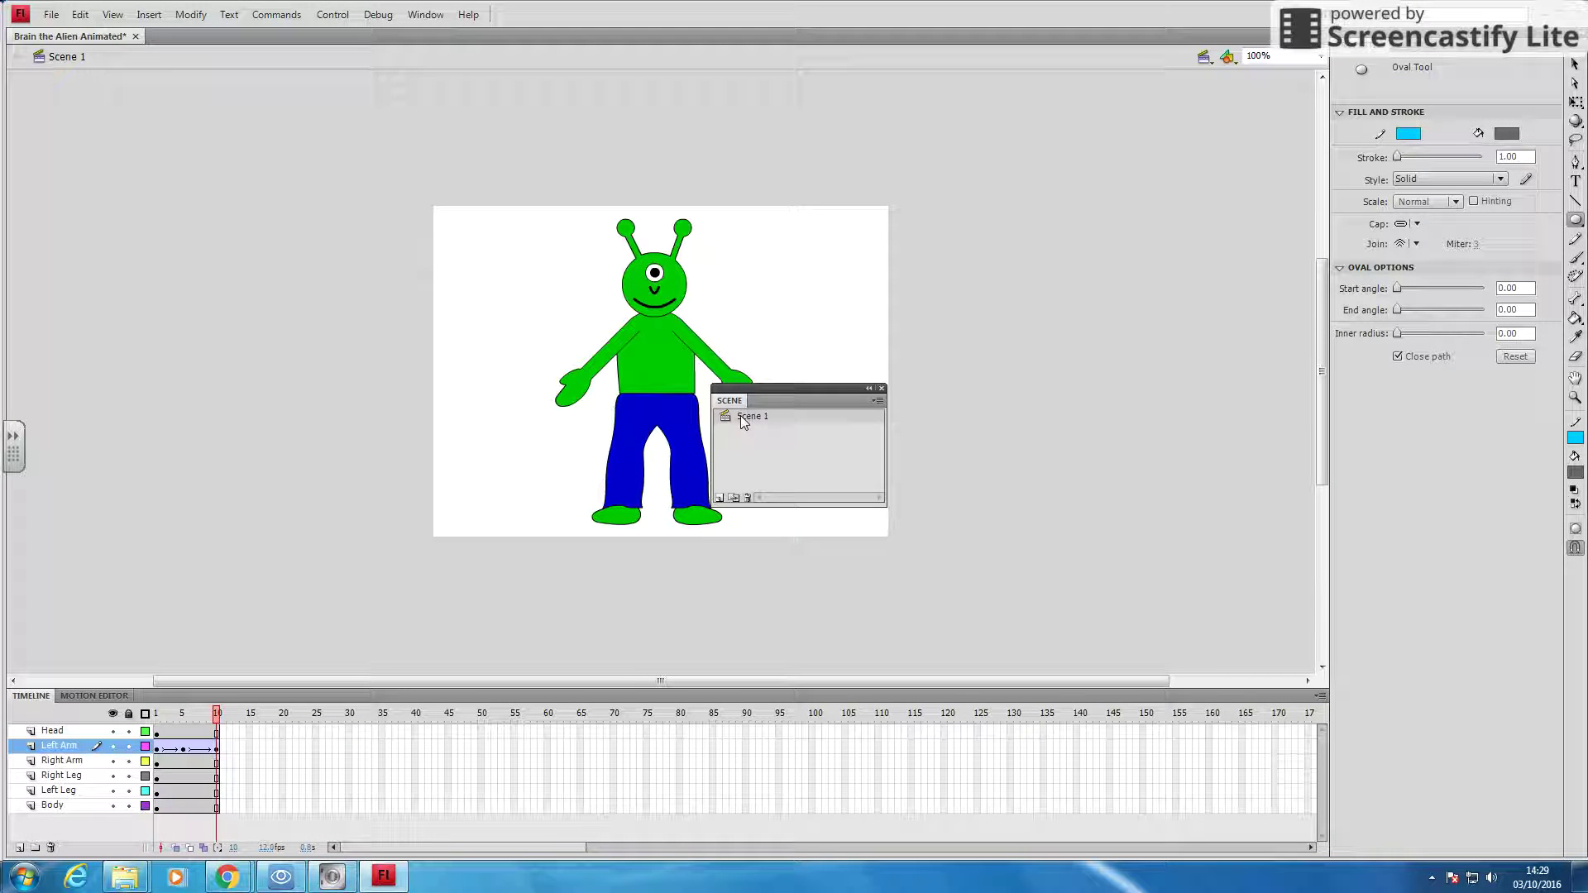
drag(776, 409, 1492, 54)
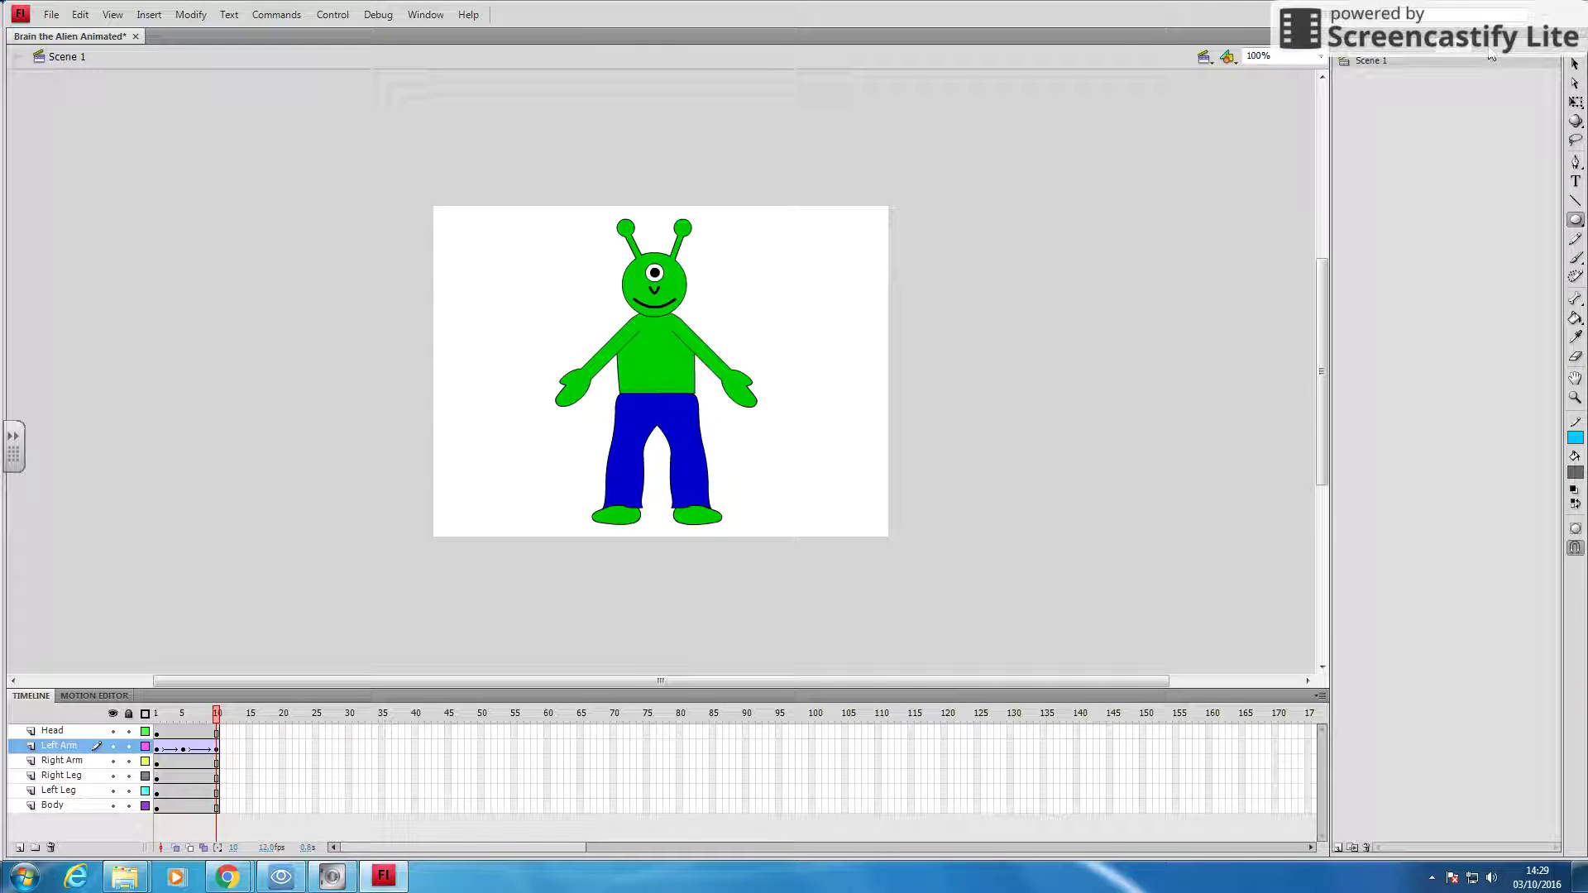
click(1424, 49)
click(1428, 52)
click(1333, 848)
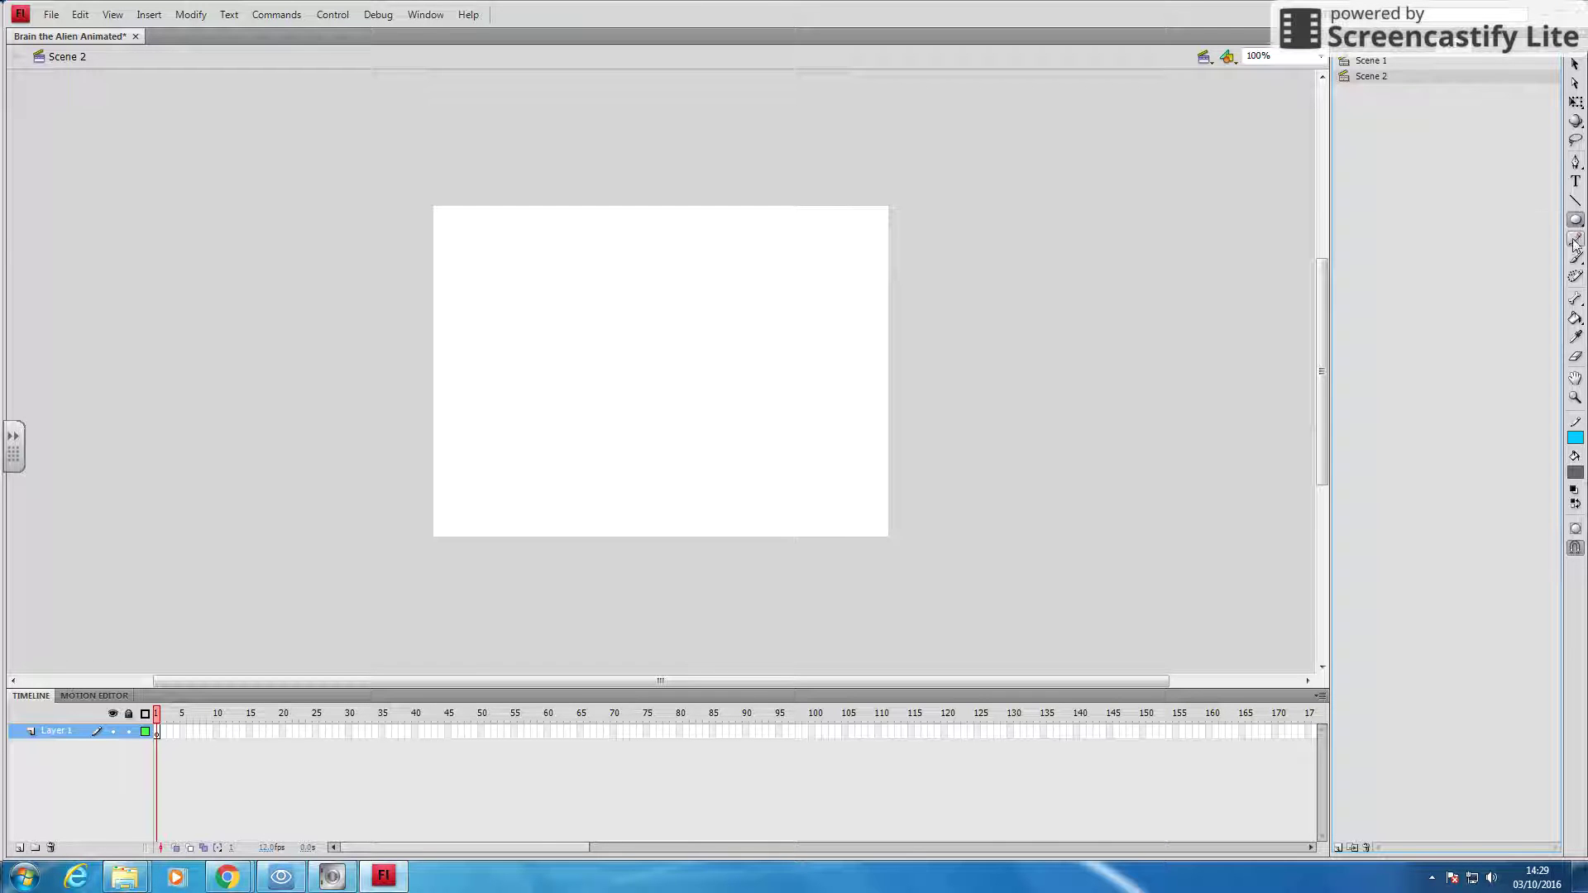
Step: Draw a grey oval left of the stage, keyframe frame 15, and move the oval to centre
drag(1576, 220, 1538, 240)
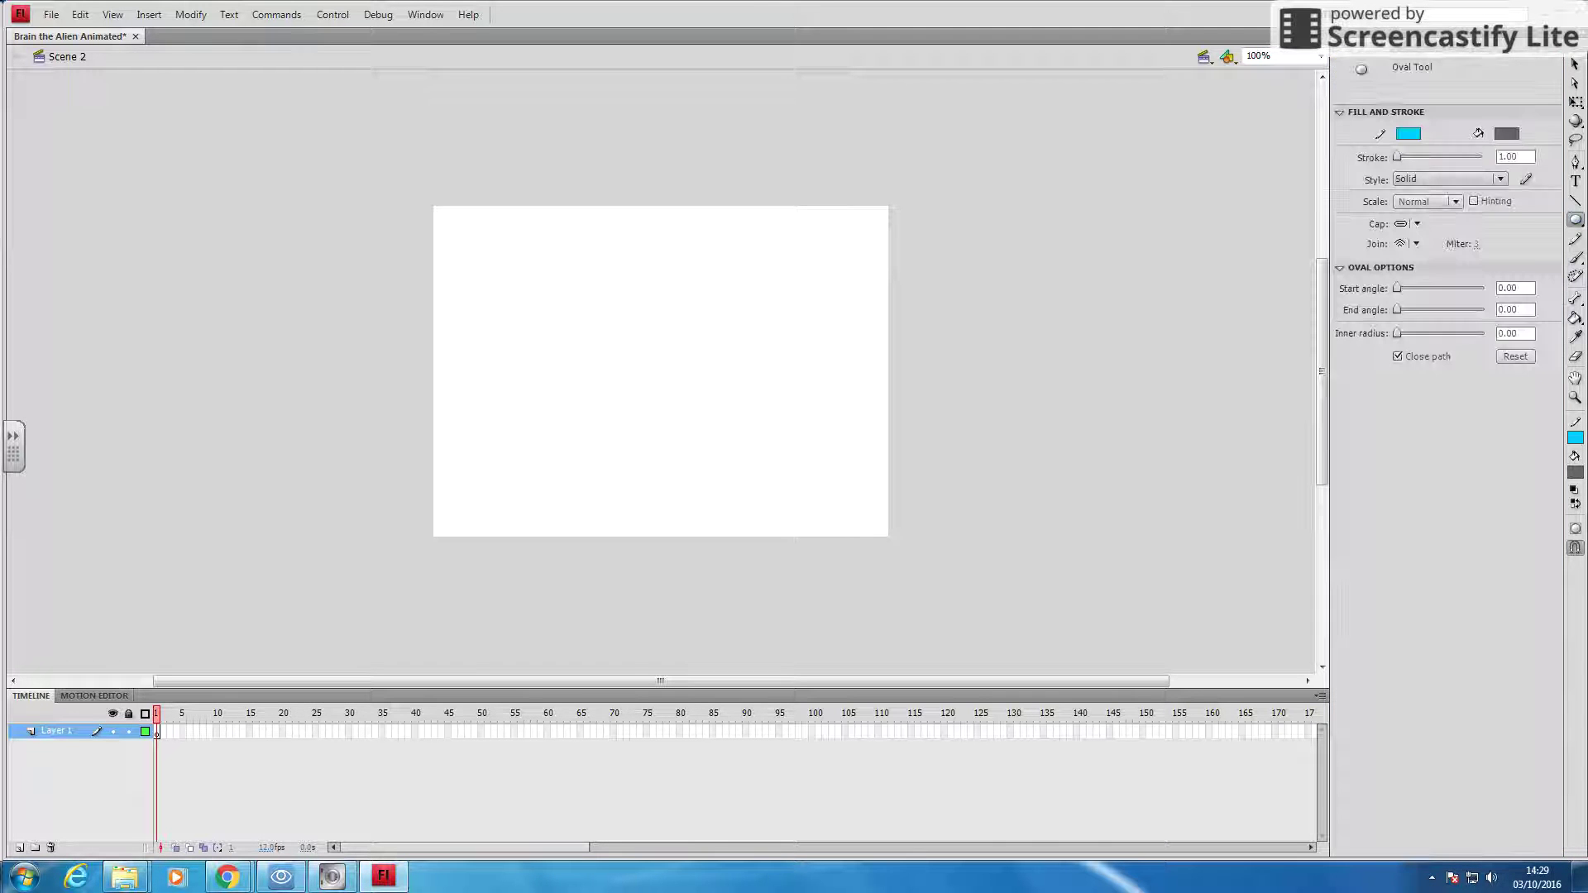
mouse_move(191, 218)
mouse_down()
mouse_move(213, 241)
mouse_move(410, 279)
mouse_up()
right_click(249, 731)
click(345, 405)
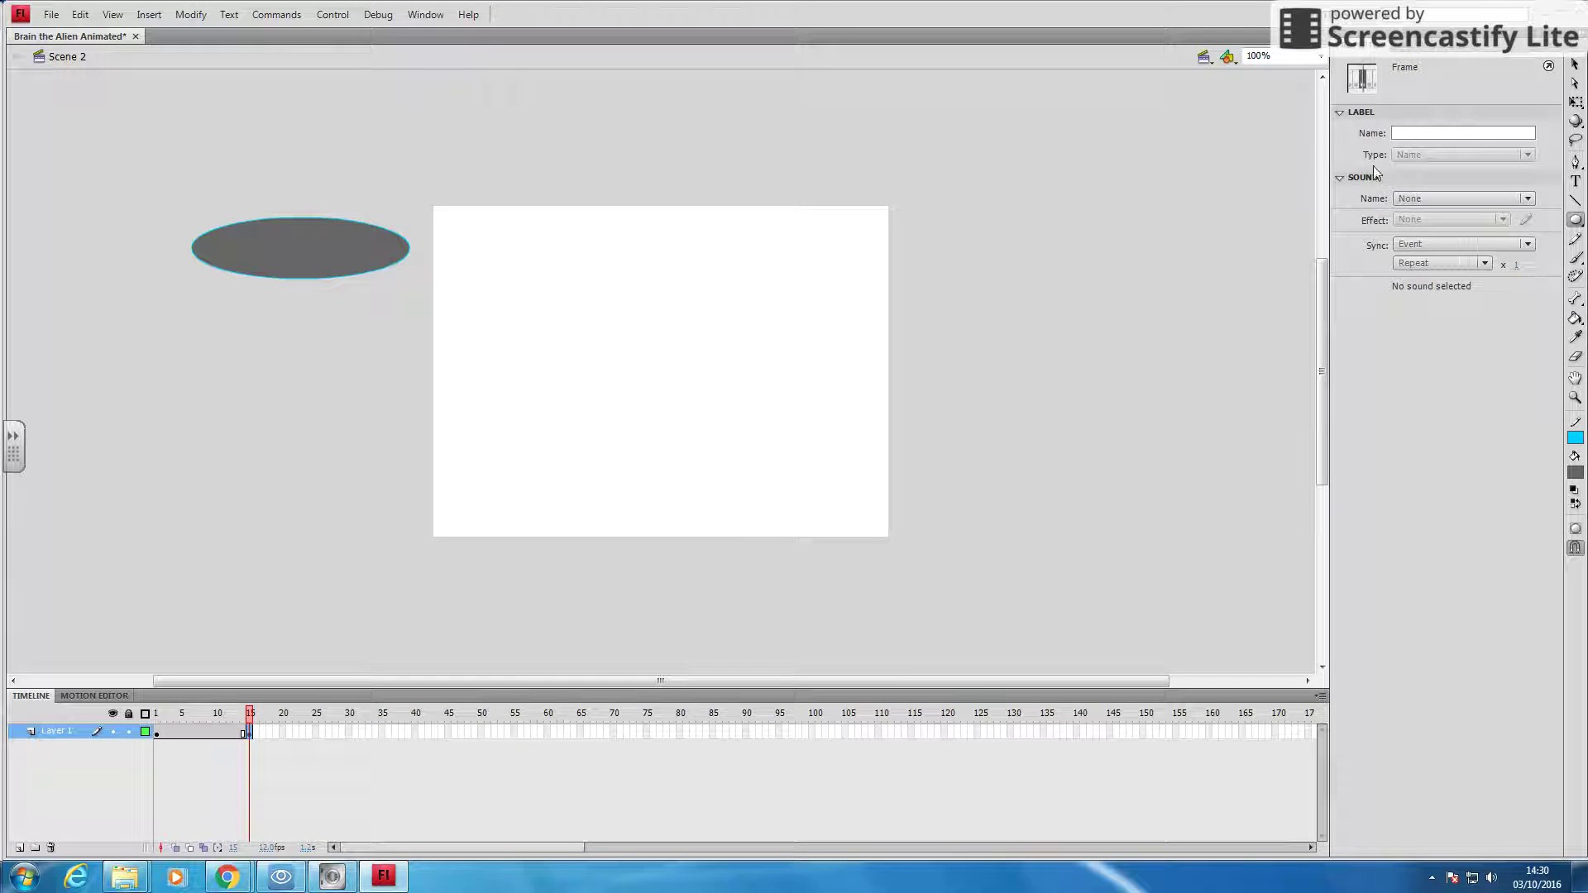
click(1575, 65)
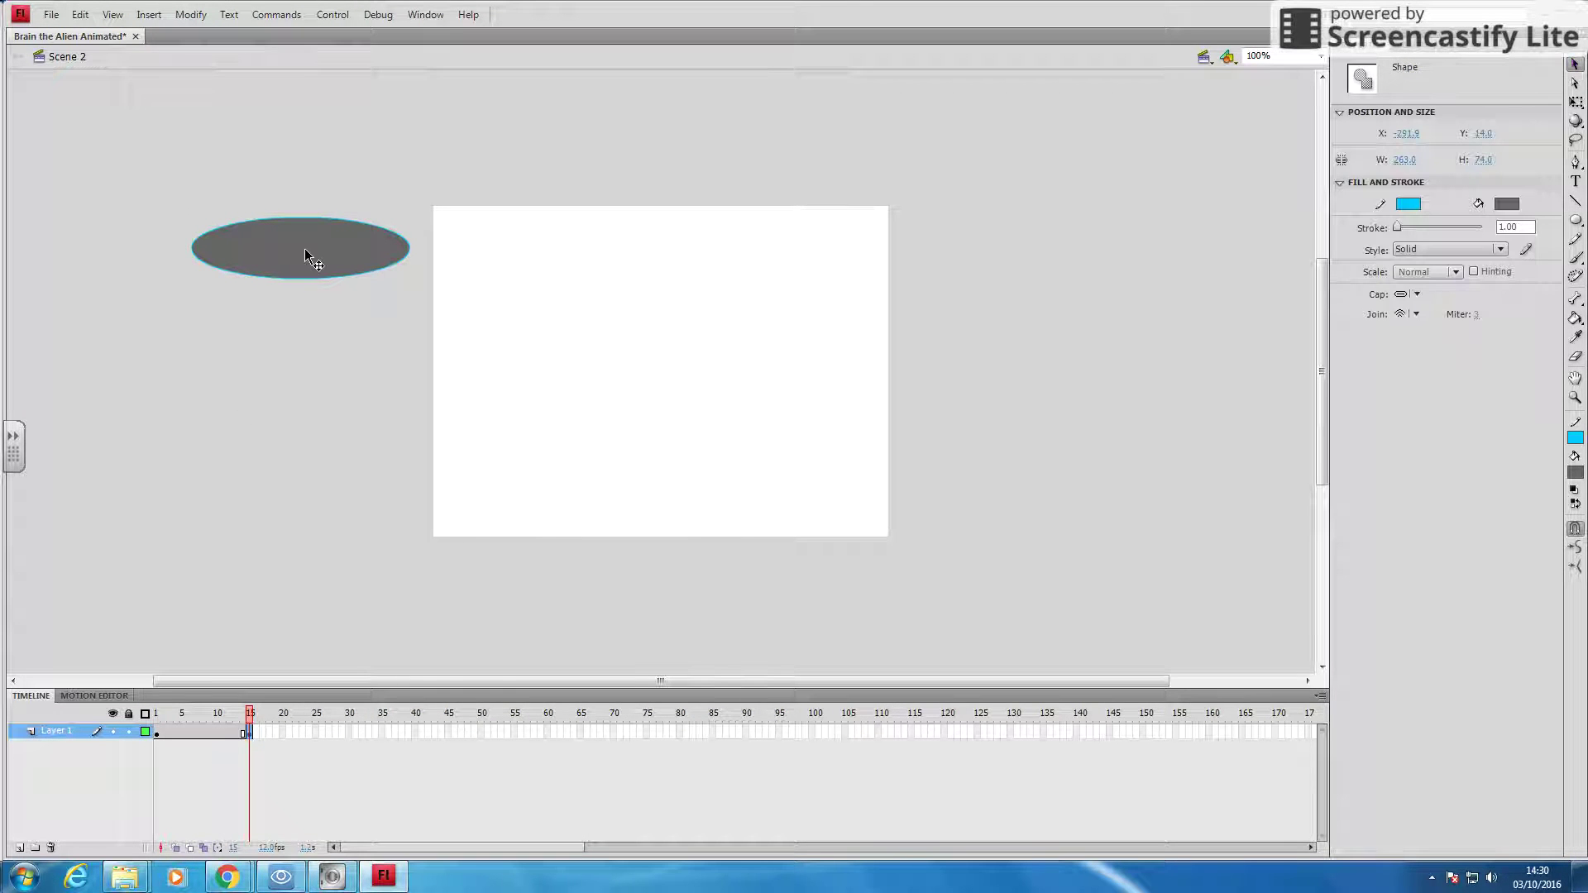
click(313, 500)
click(277, 262)
drag(276, 262, 677, 376)
Step: Create a classic tween over frames 1–15, not a motion tween, and play the flight
right_click(183, 733)
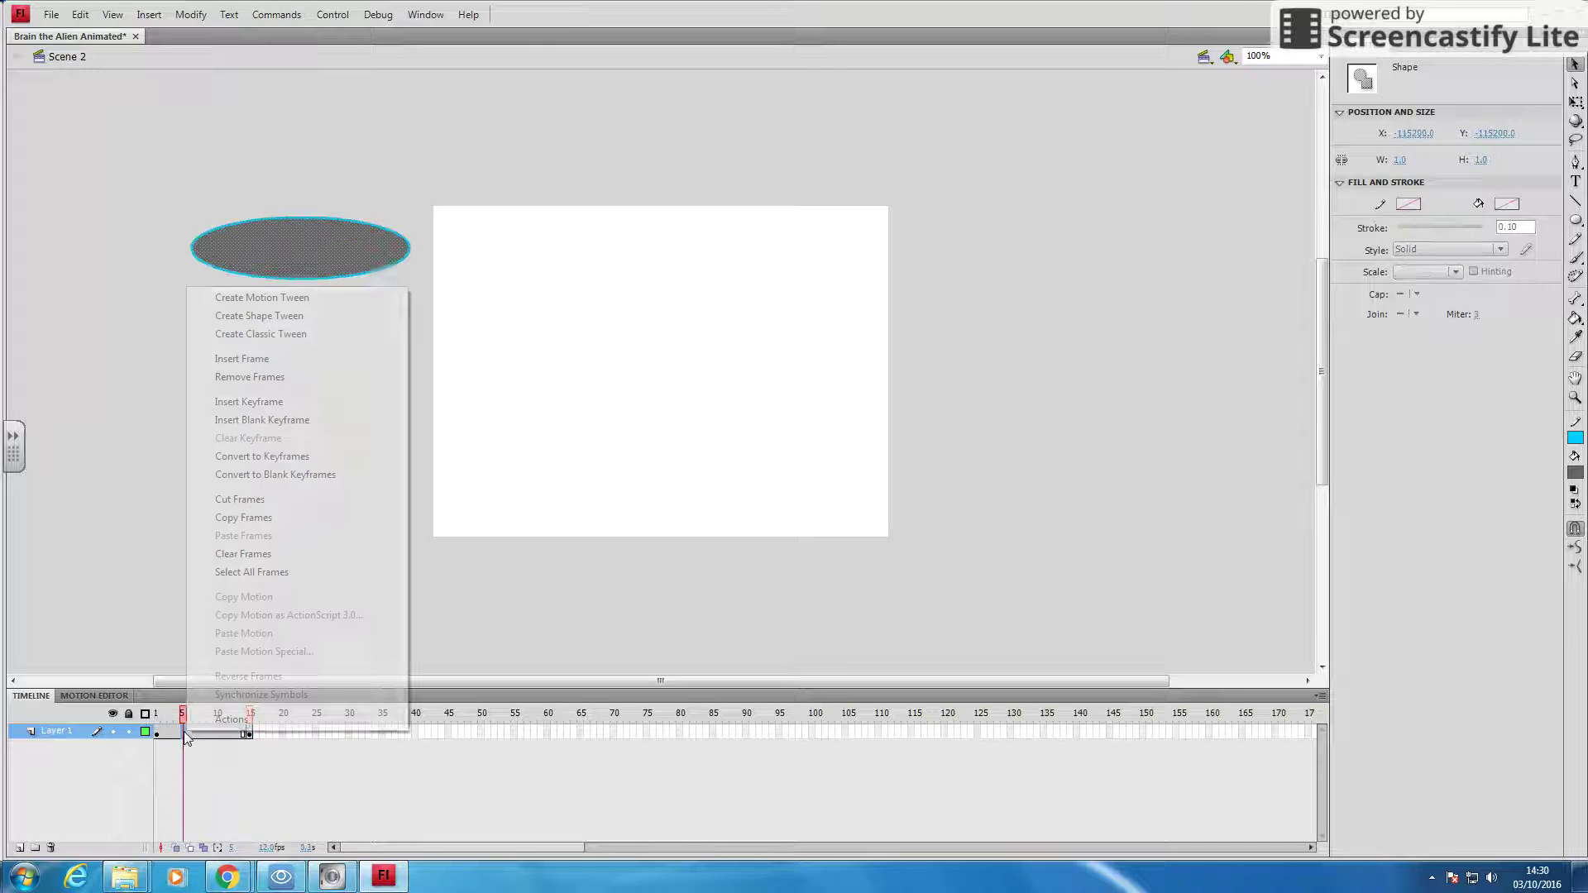
click(299, 296)
click(850, 478)
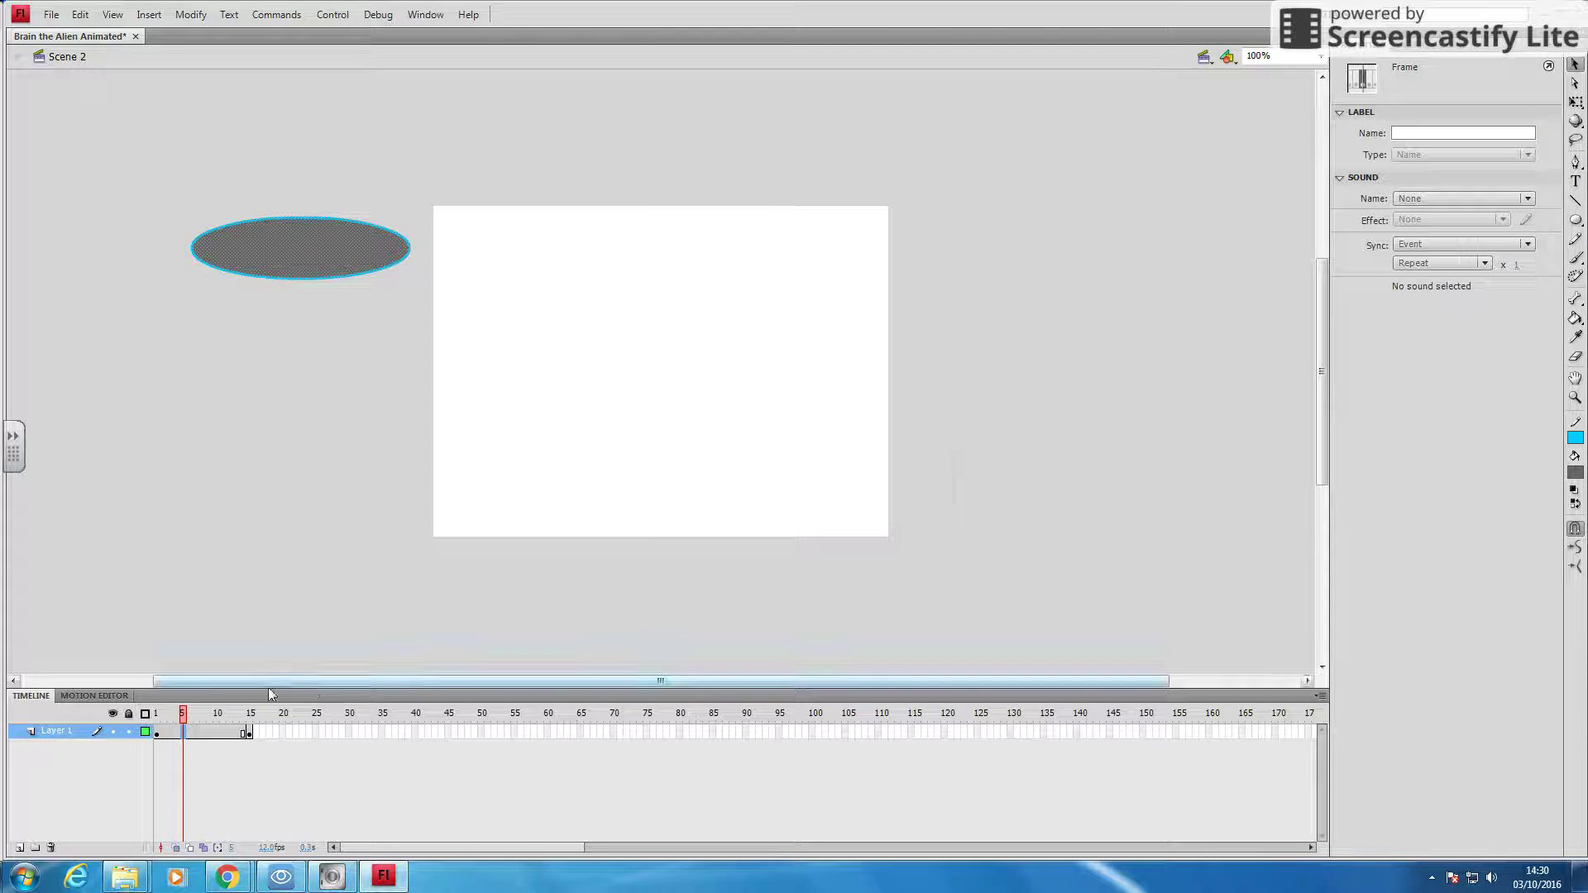
right_click(202, 733)
click(276, 330)
key(Return)
key(Return)
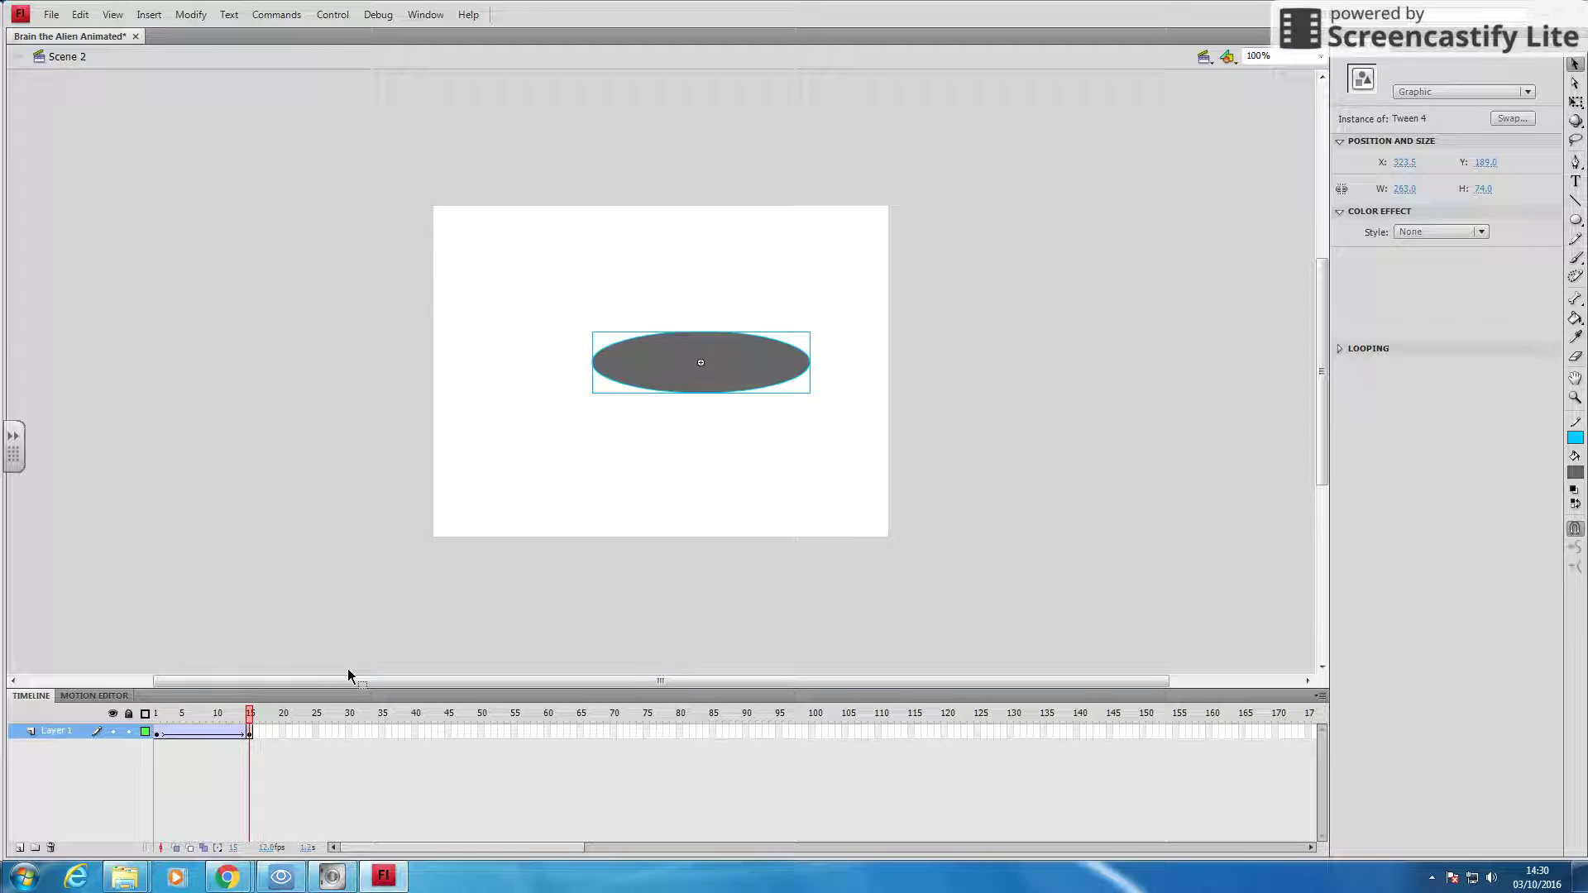
Step: Preview Scene 1's waving, return to Scene 2, and add Scene 3
click(1410, 52)
click(1388, 60)
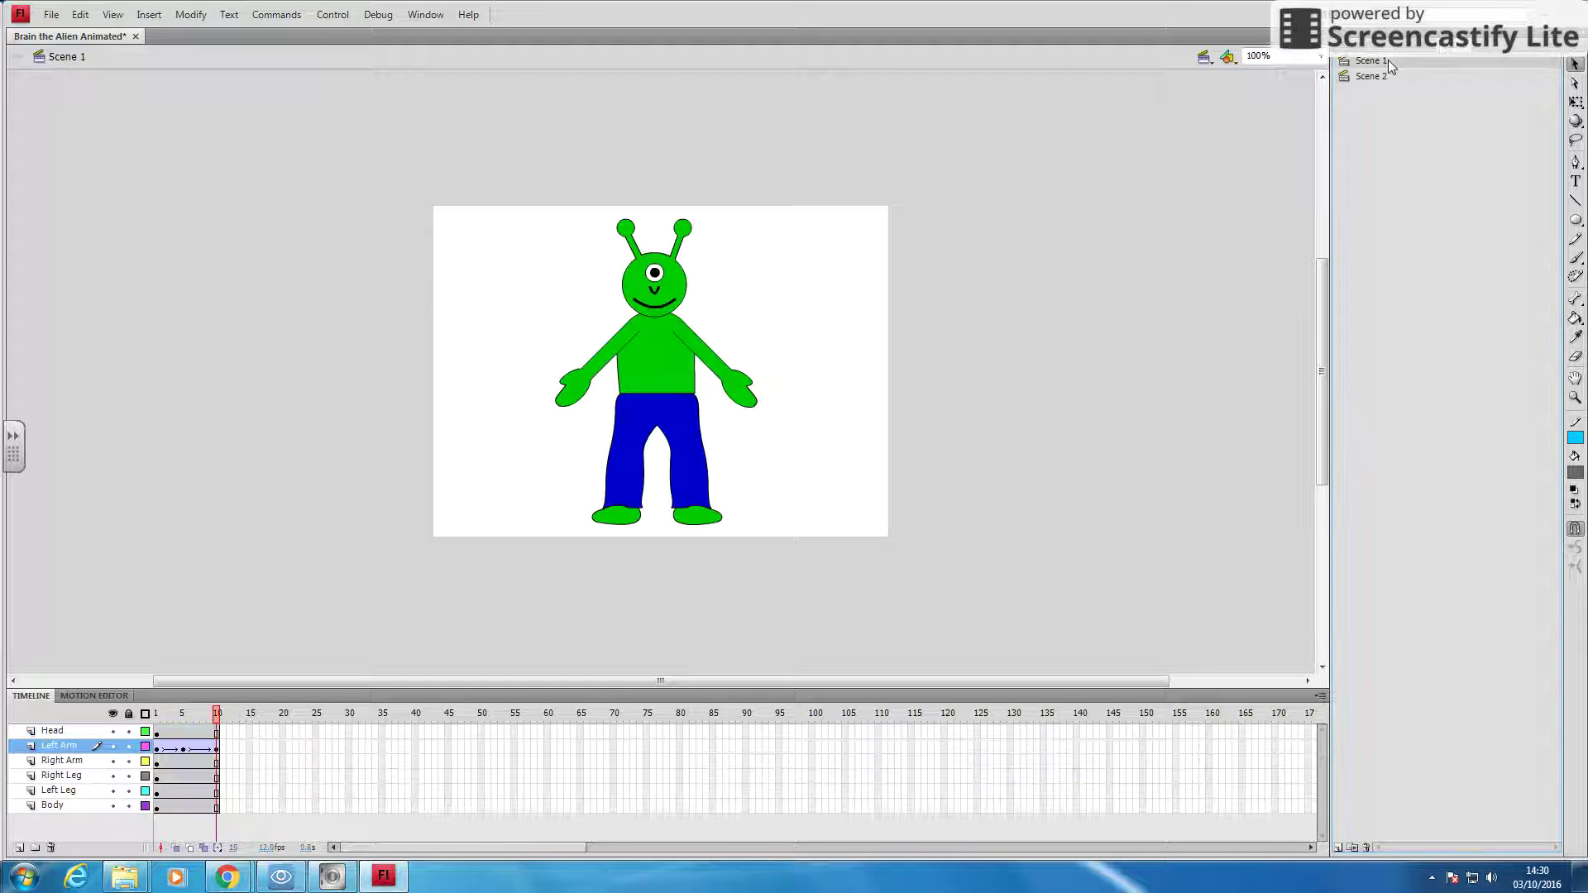
key(Return)
click(1382, 76)
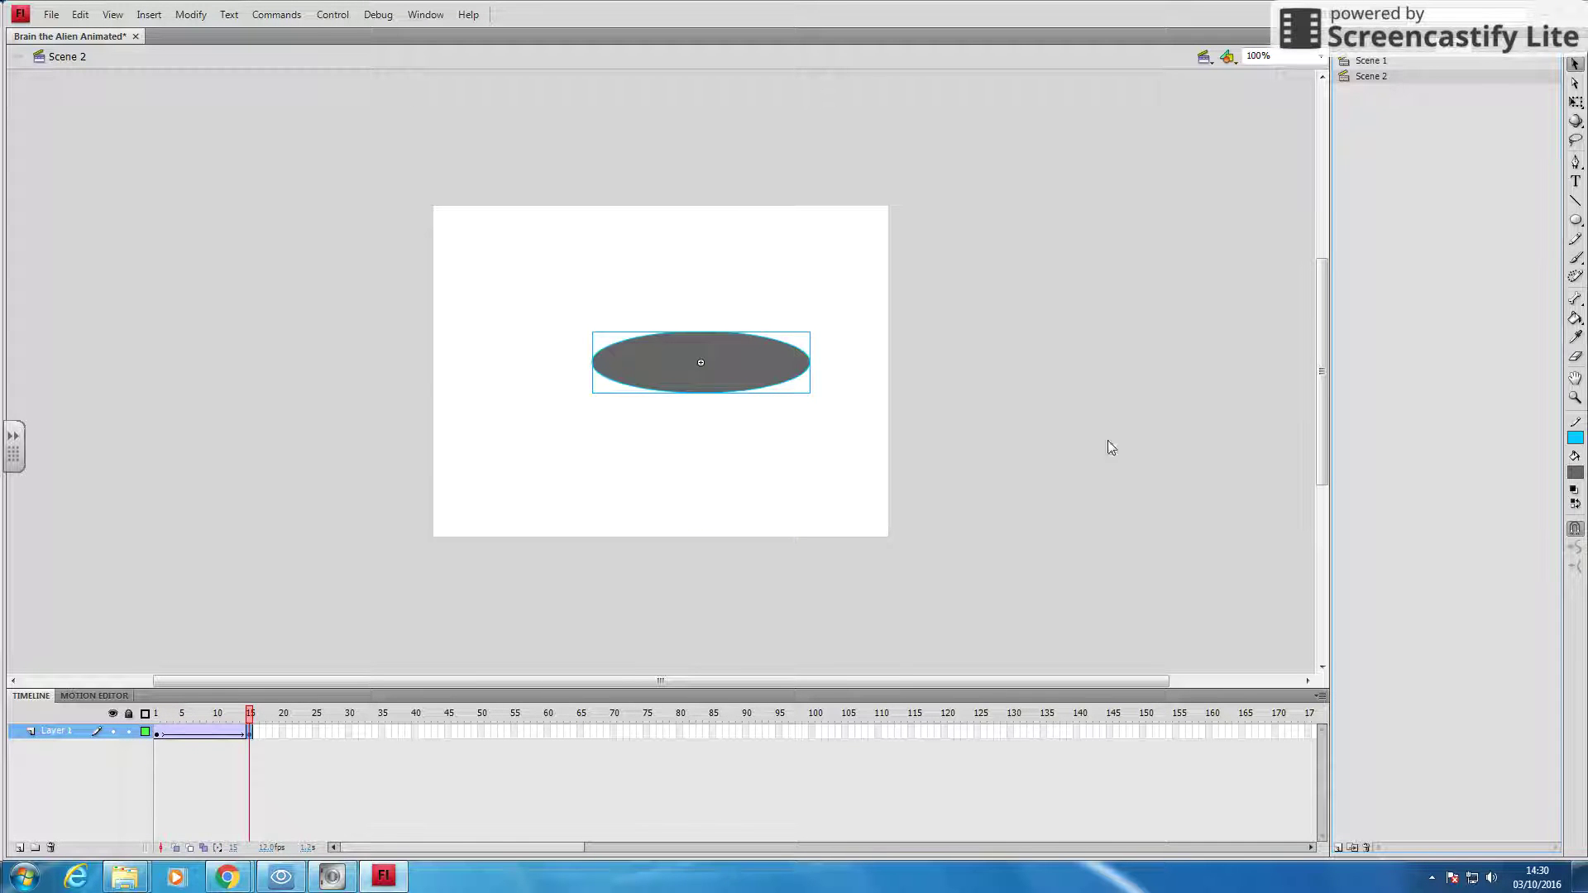
click(1337, 846)
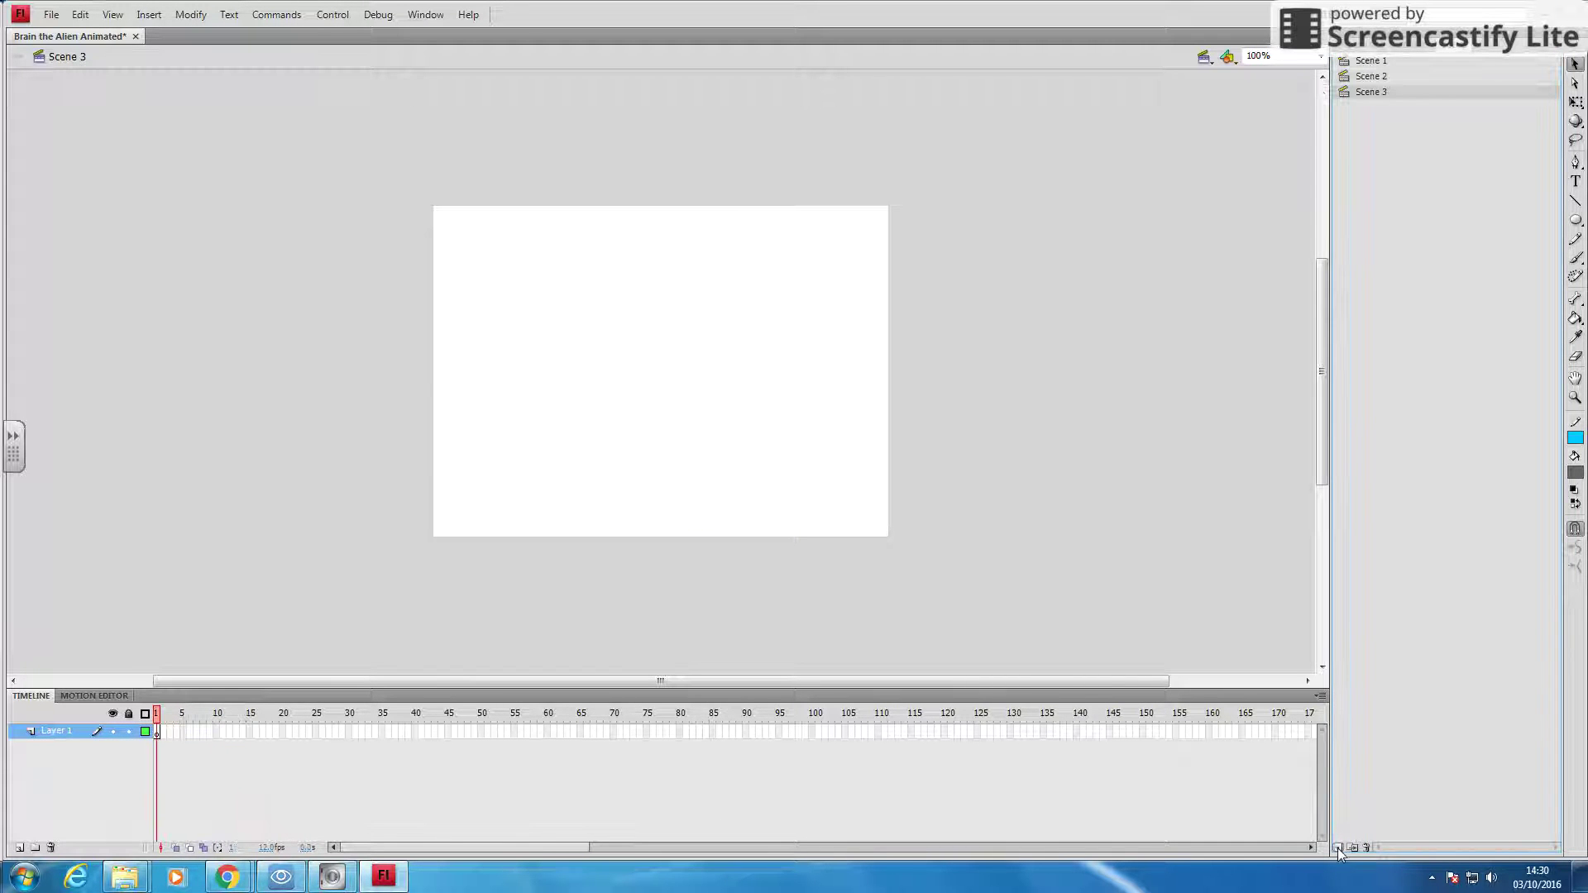
Step: Copy all of Scene 1's alien frames and paste them into Scene 3's first frame
click(1396, 61)
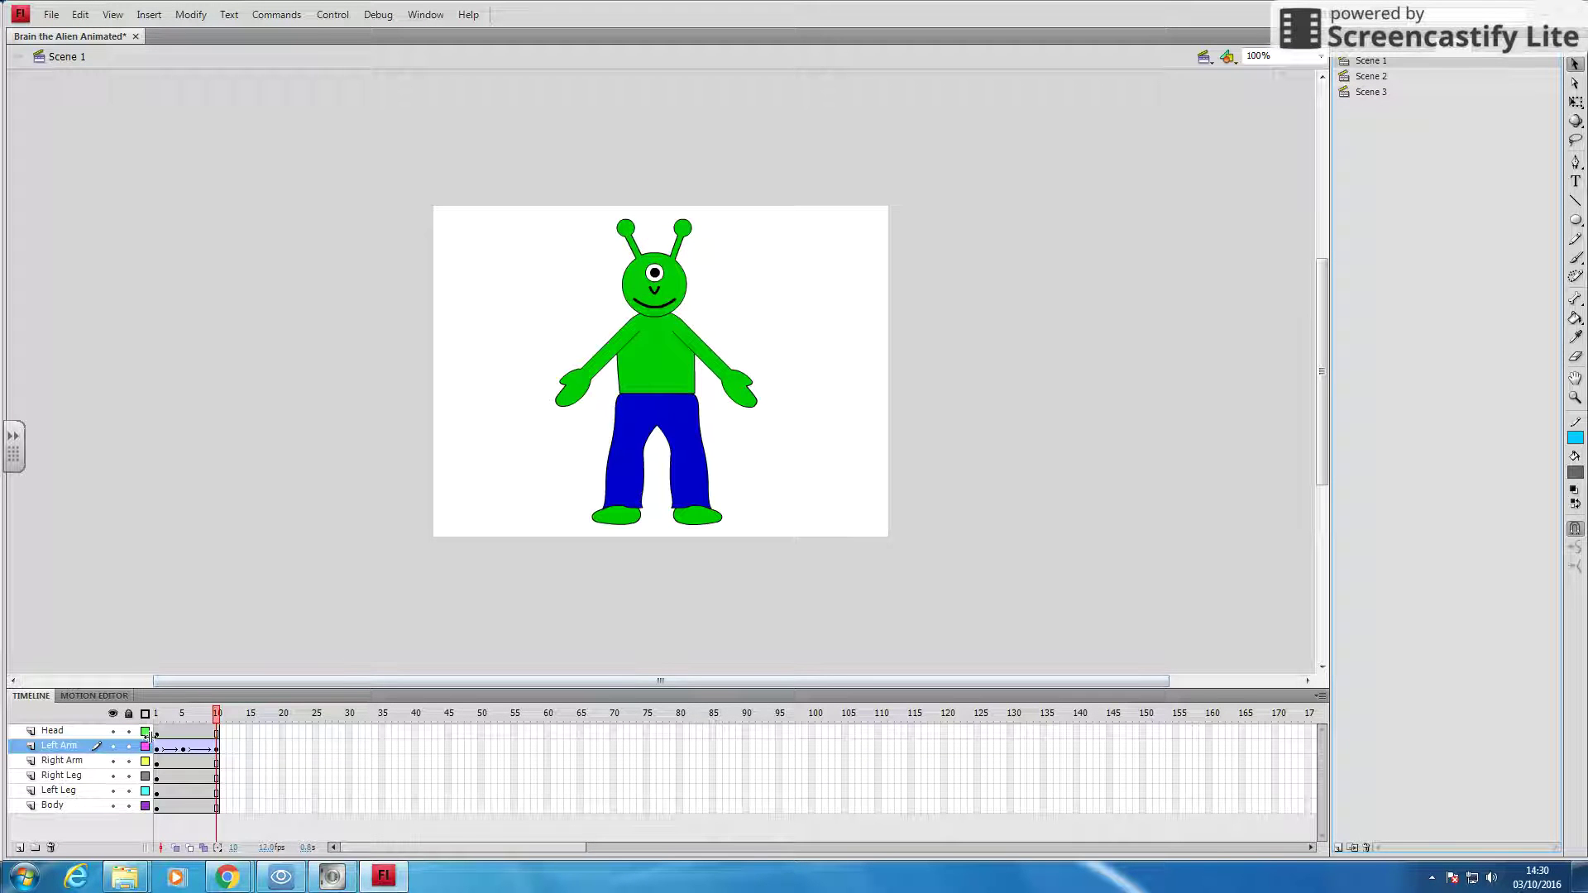
drag(156, 736, 155, 813)
right_click(158, 814)
click(260, 595)
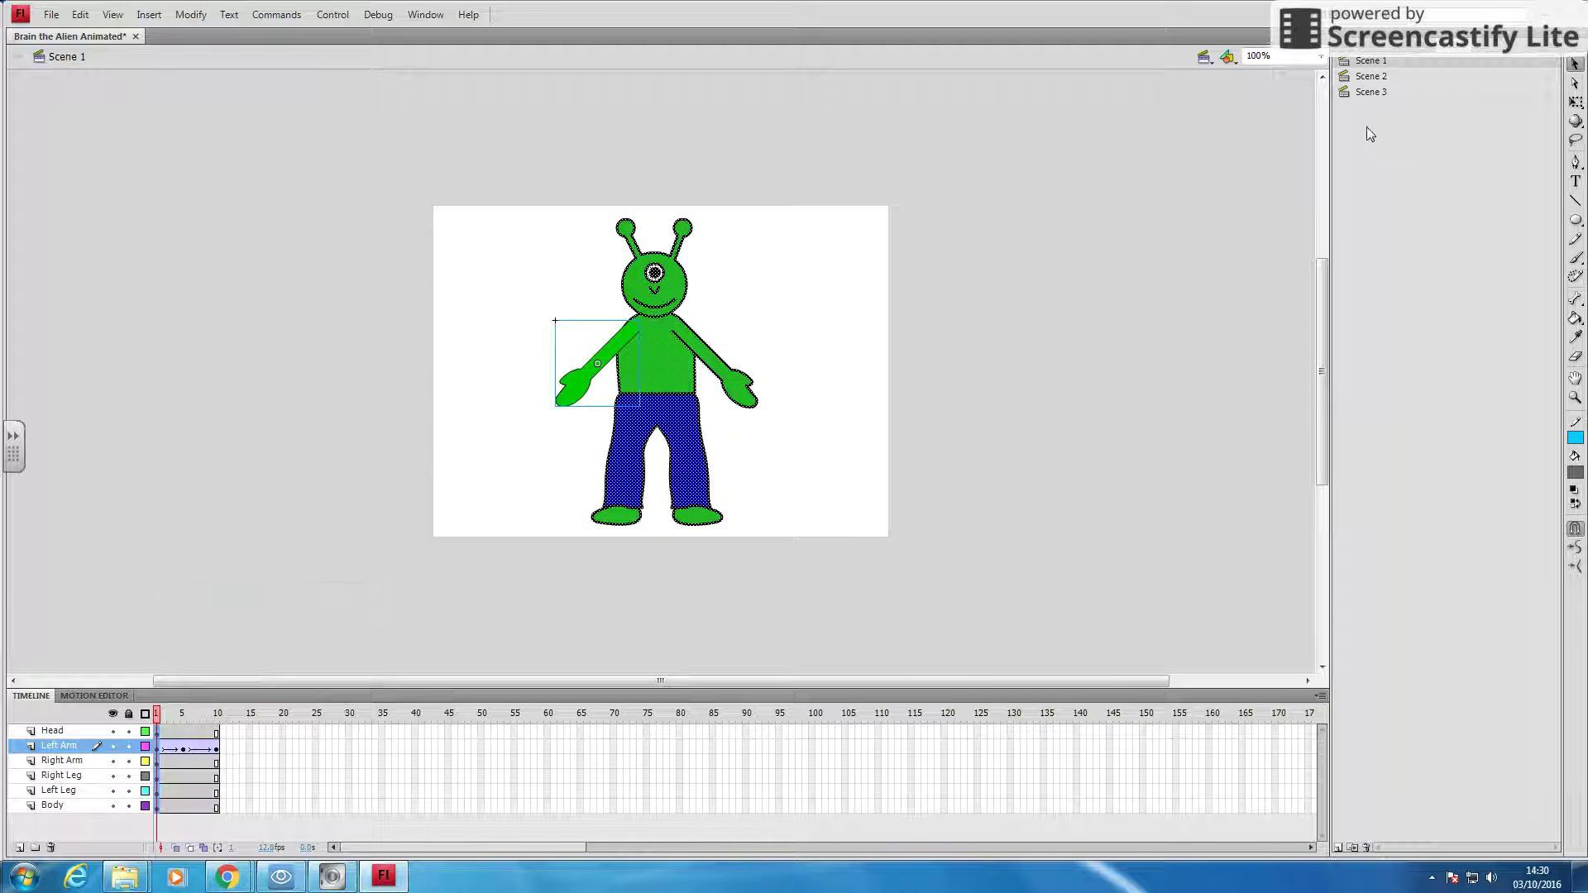
click(1372, 91)
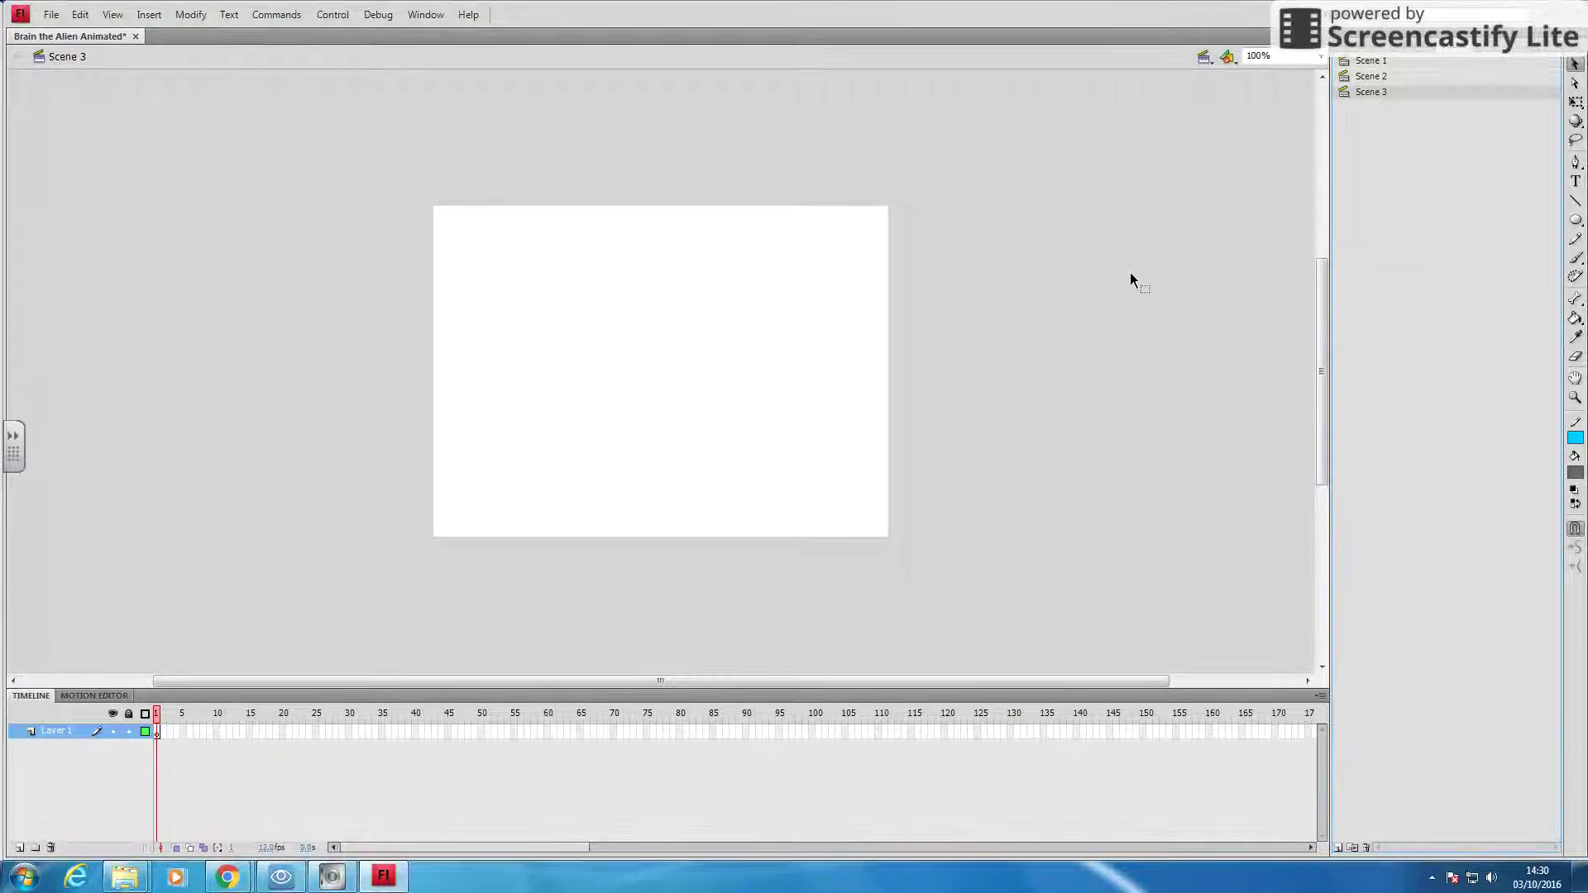
right_click(155, 732)
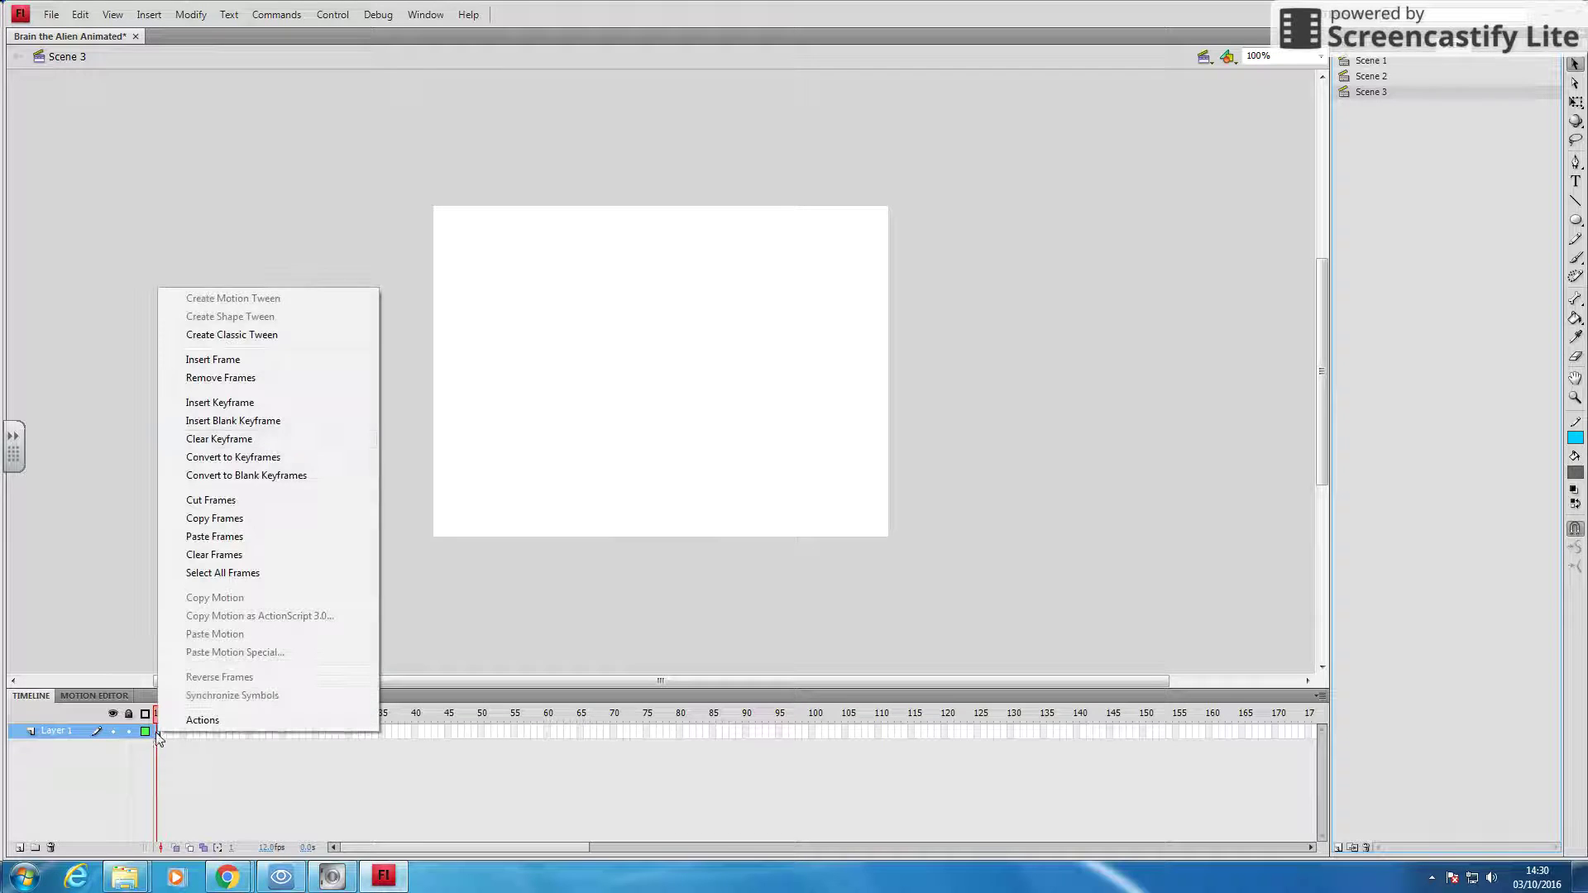
click(239, 537)
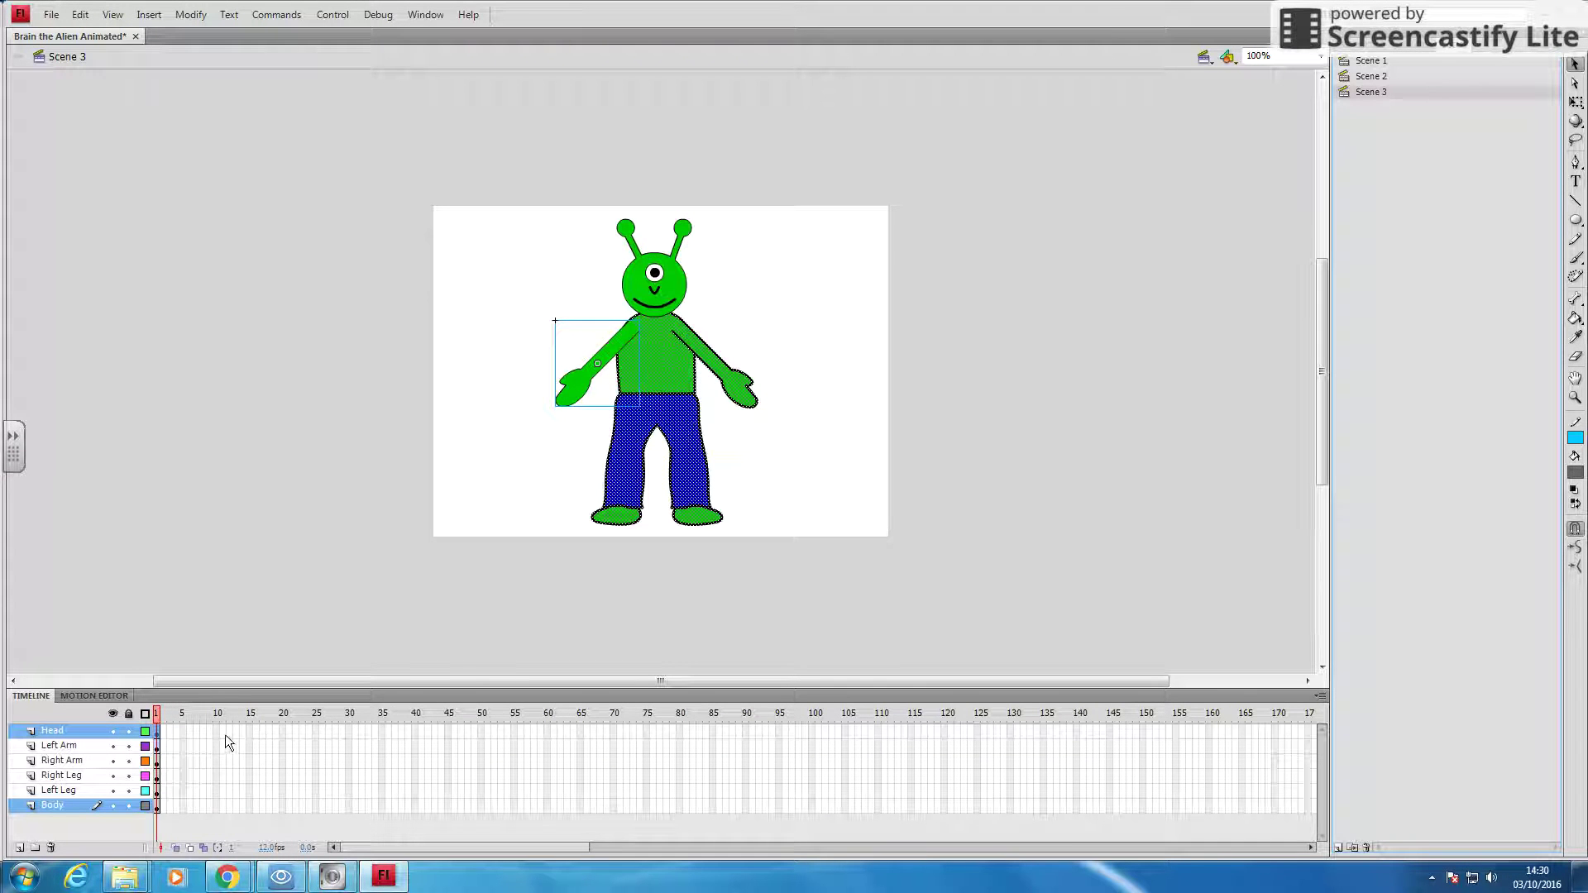
Step: Insert keyframes at frame 10 on all six layers and rotate the left arm upward into a wave
drag(218, 731, 211, 802)
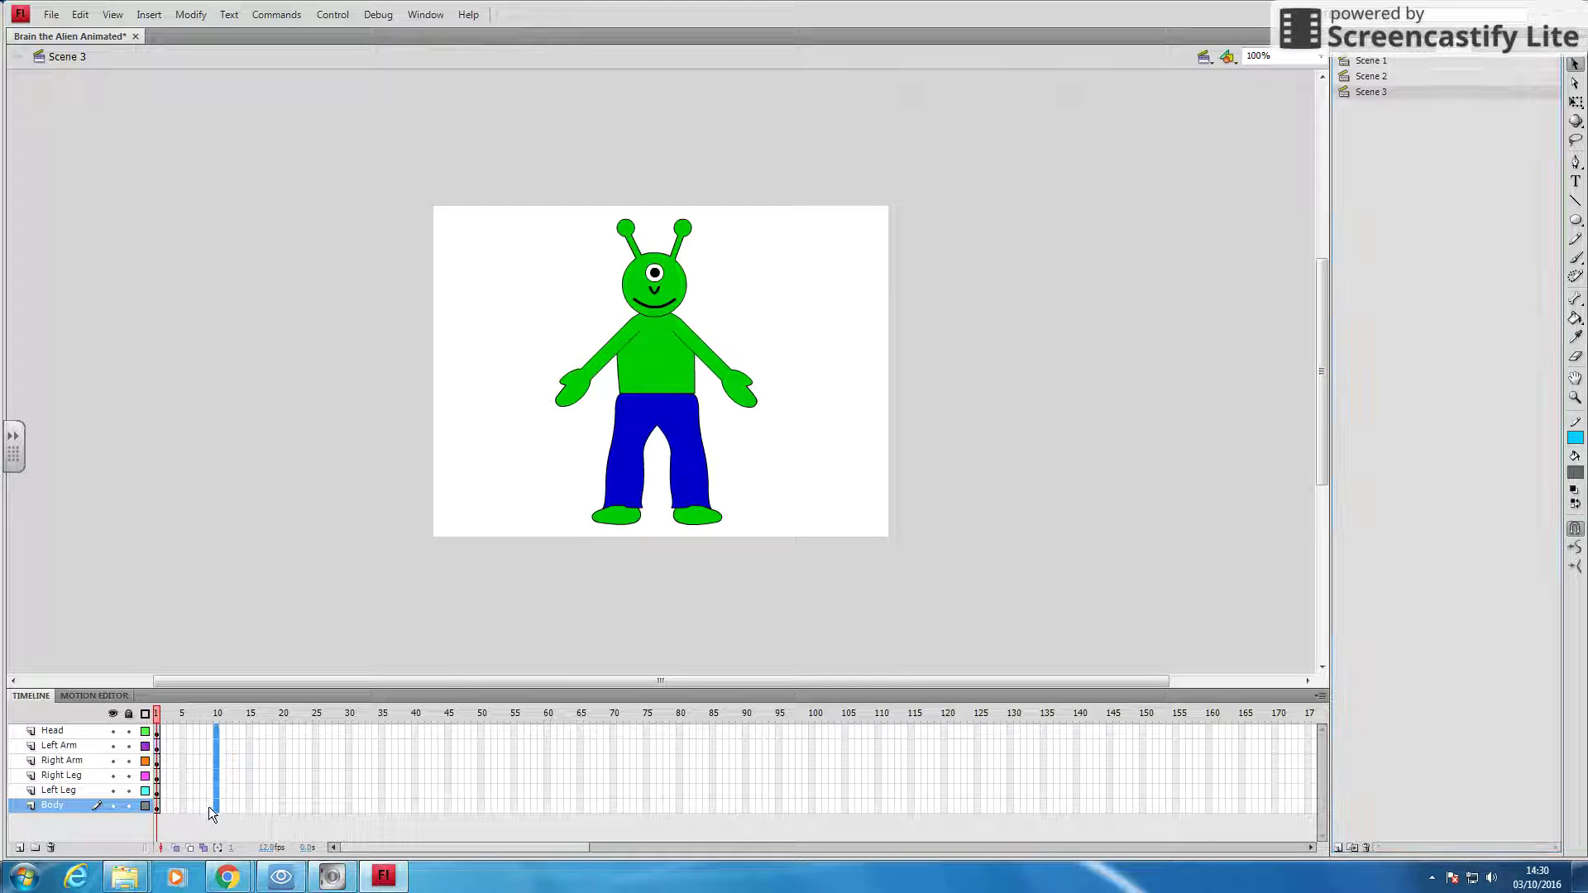
right_click(218, 741)
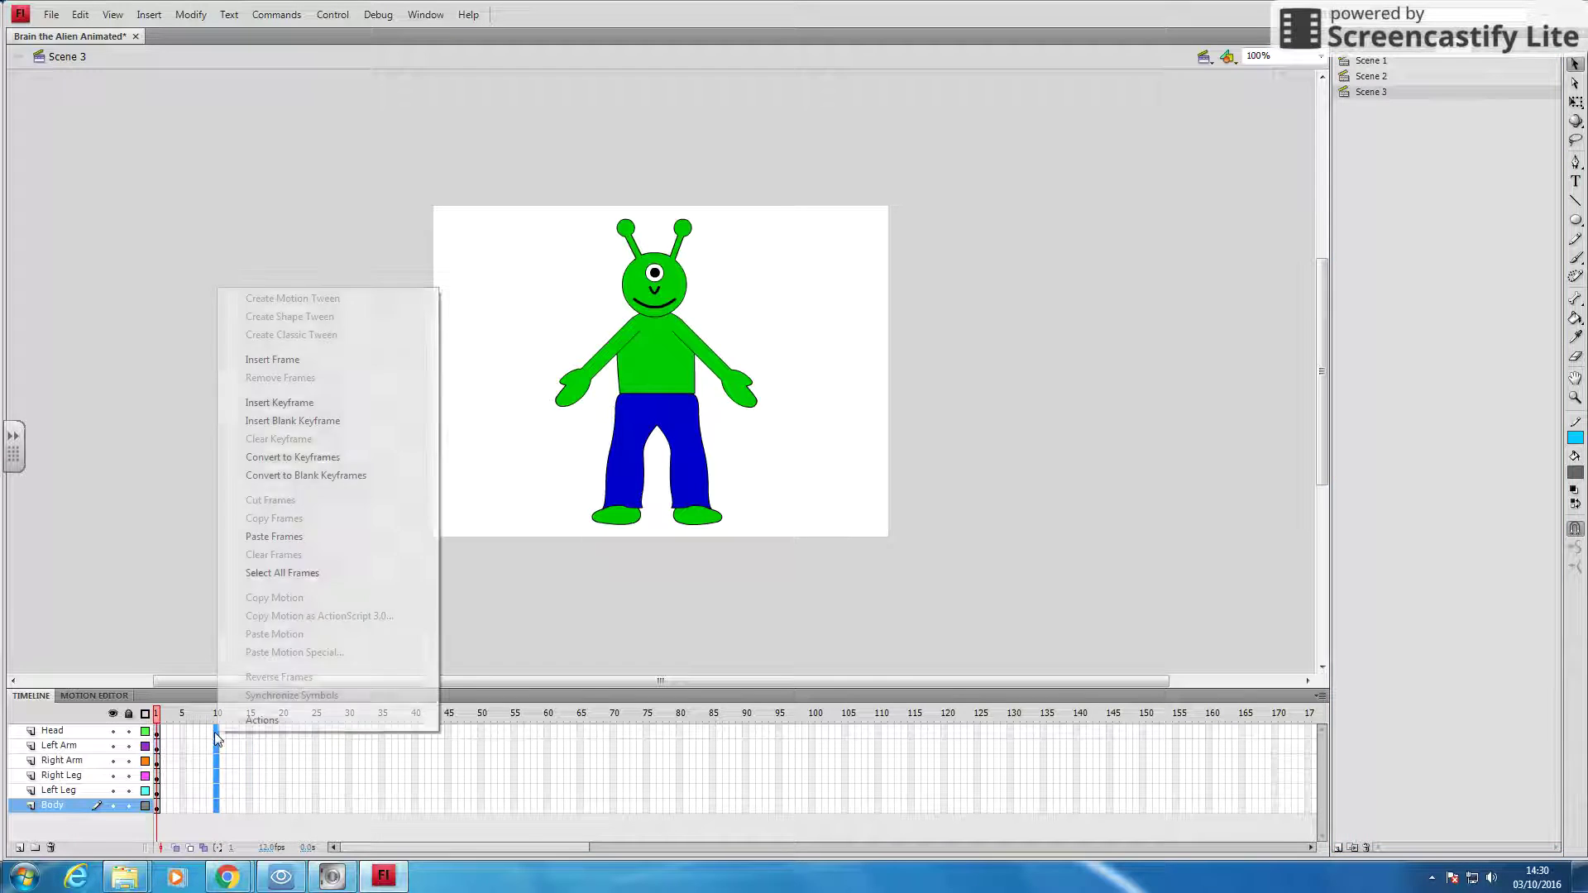
click(314, 405)
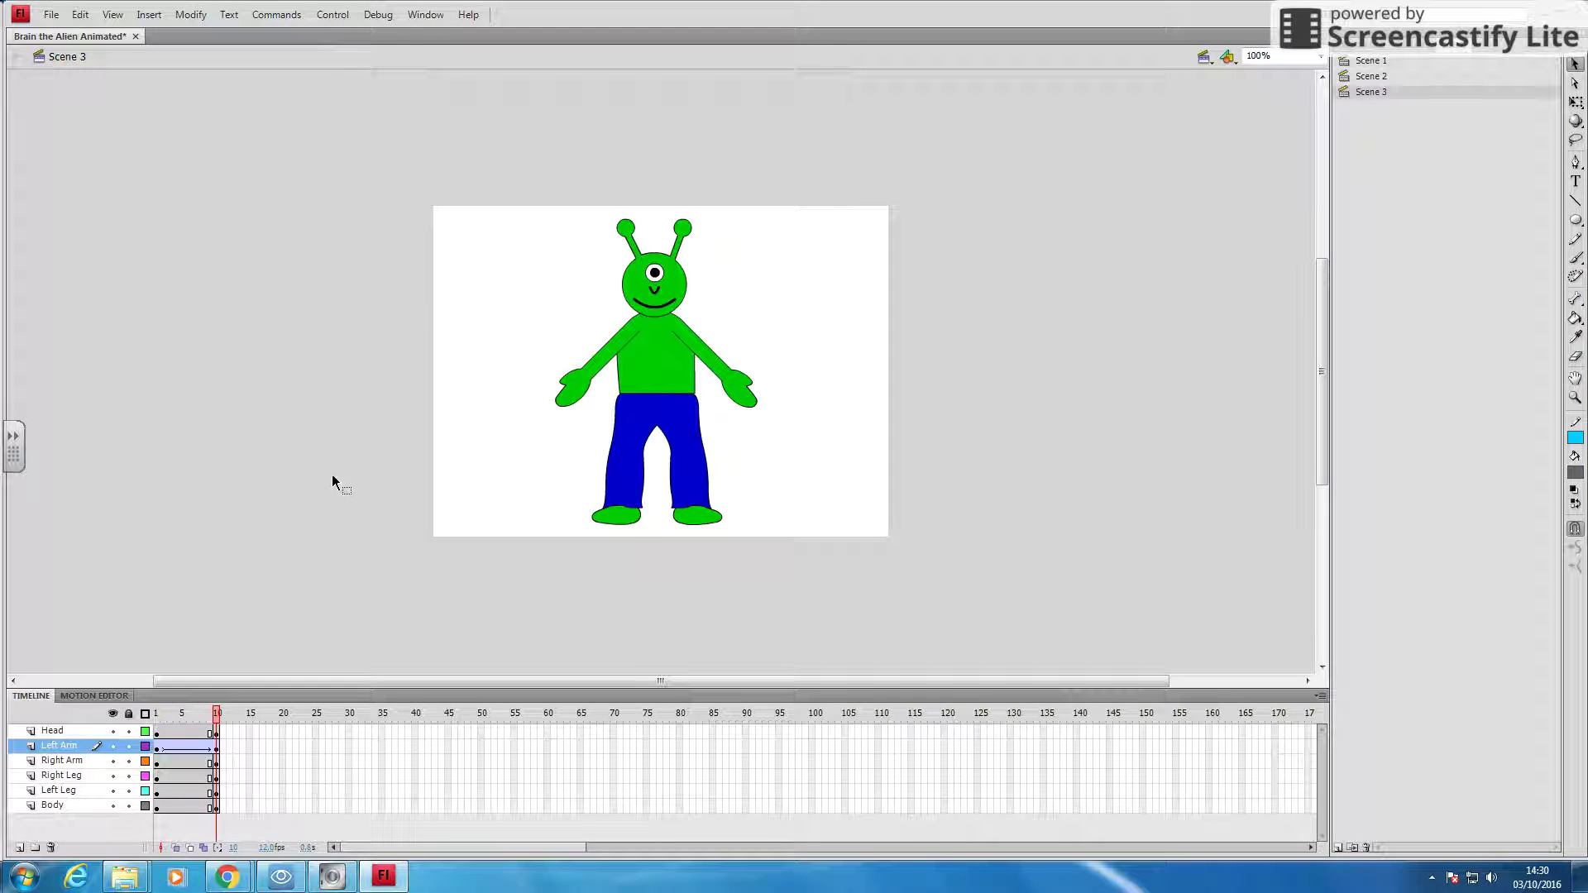
click(215, 746)
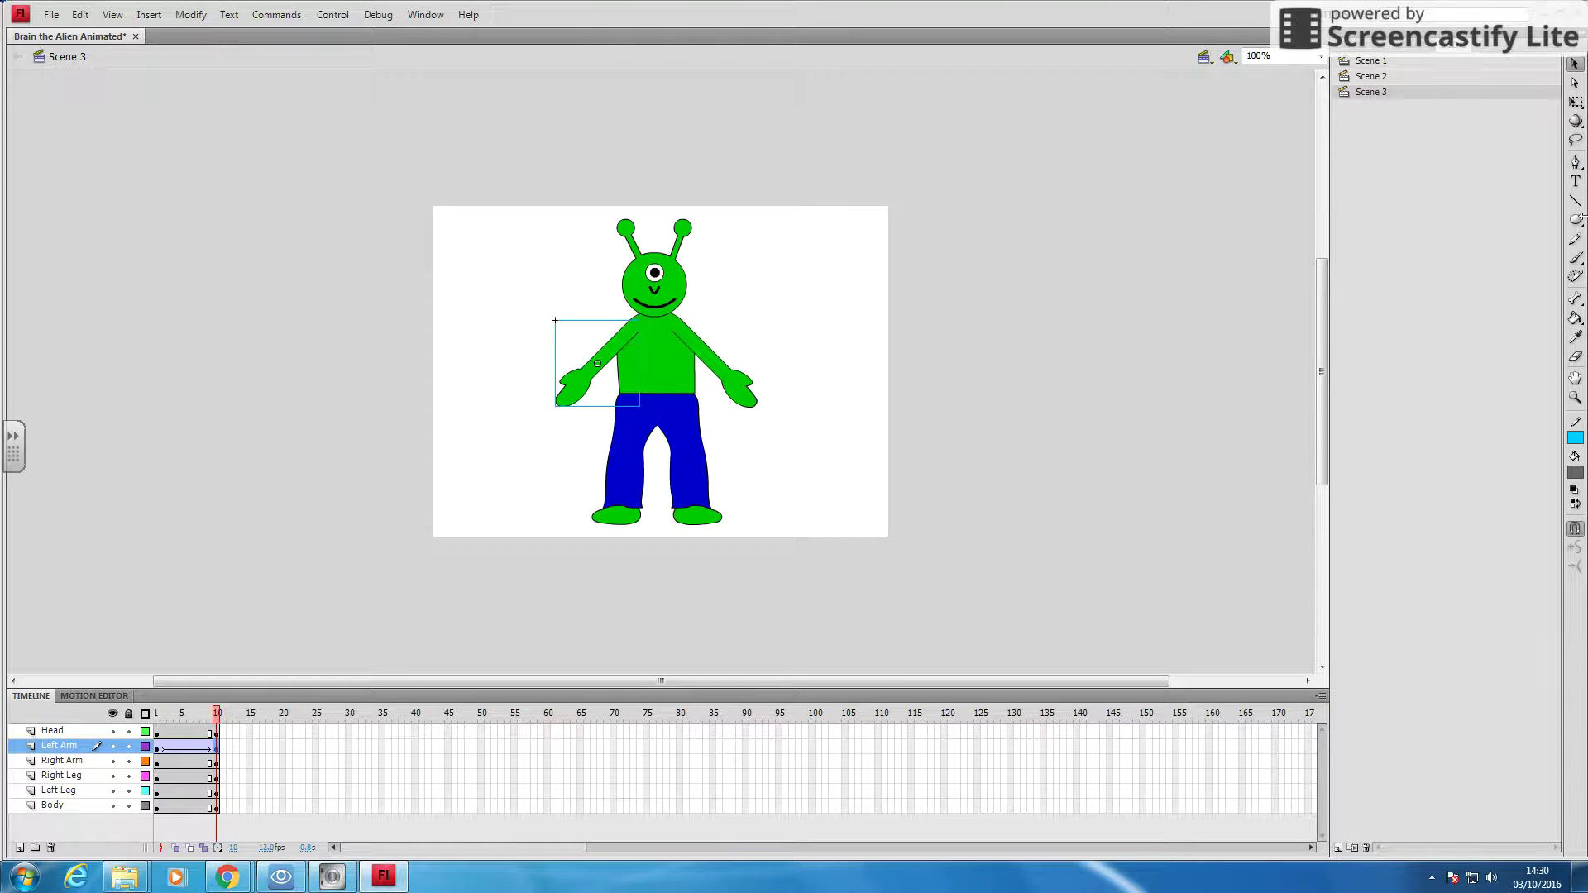
click(1577, 103)
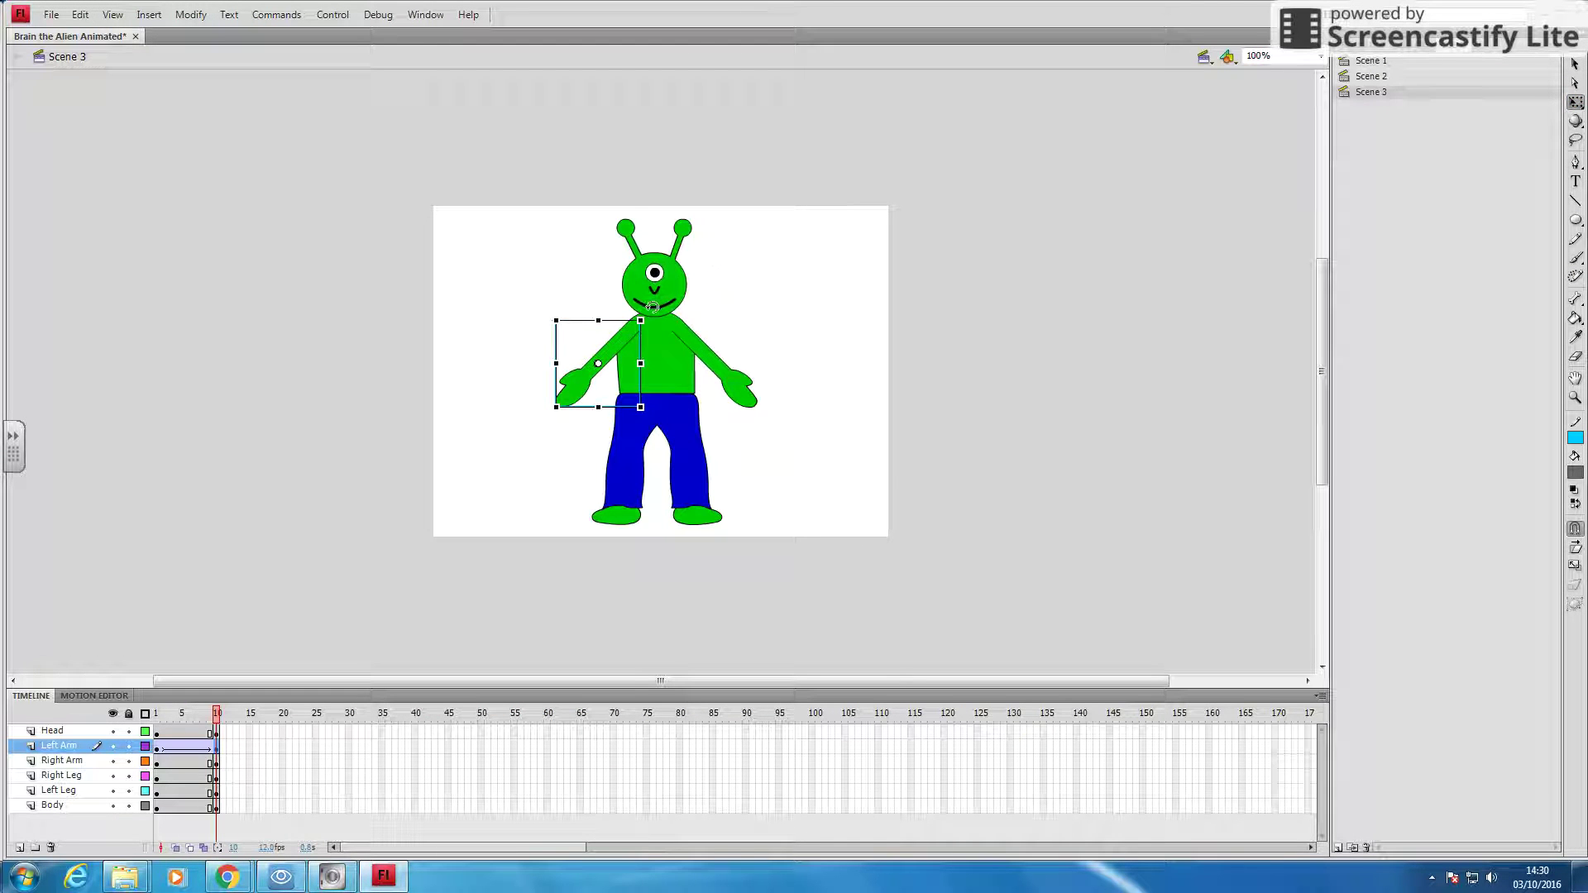
drag(653, 307, 614, 315)
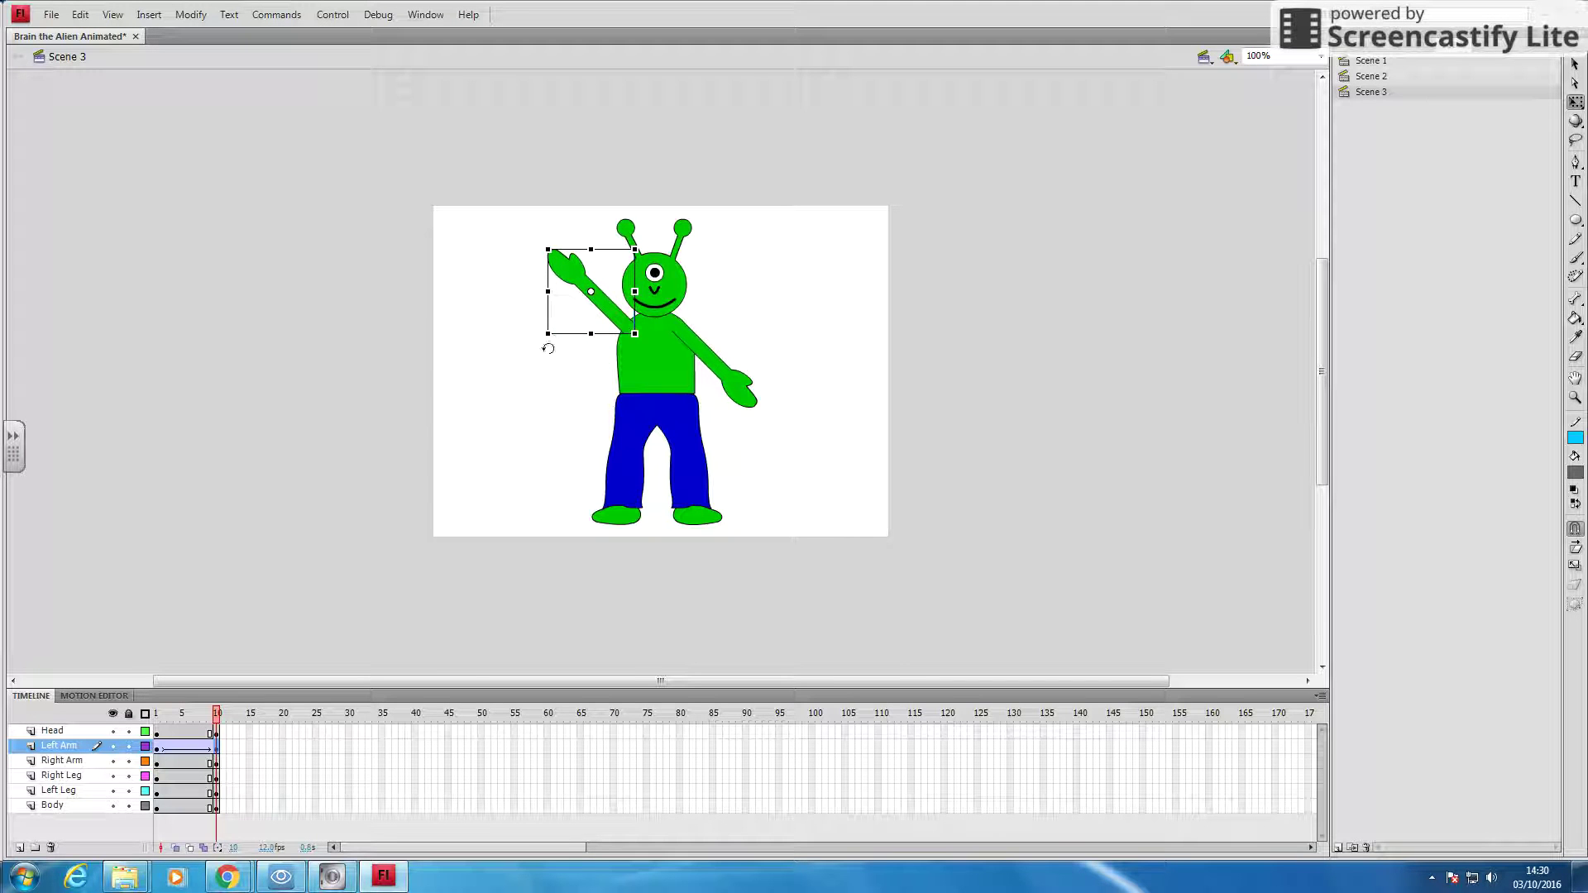
click(538, 400)
key(Return)
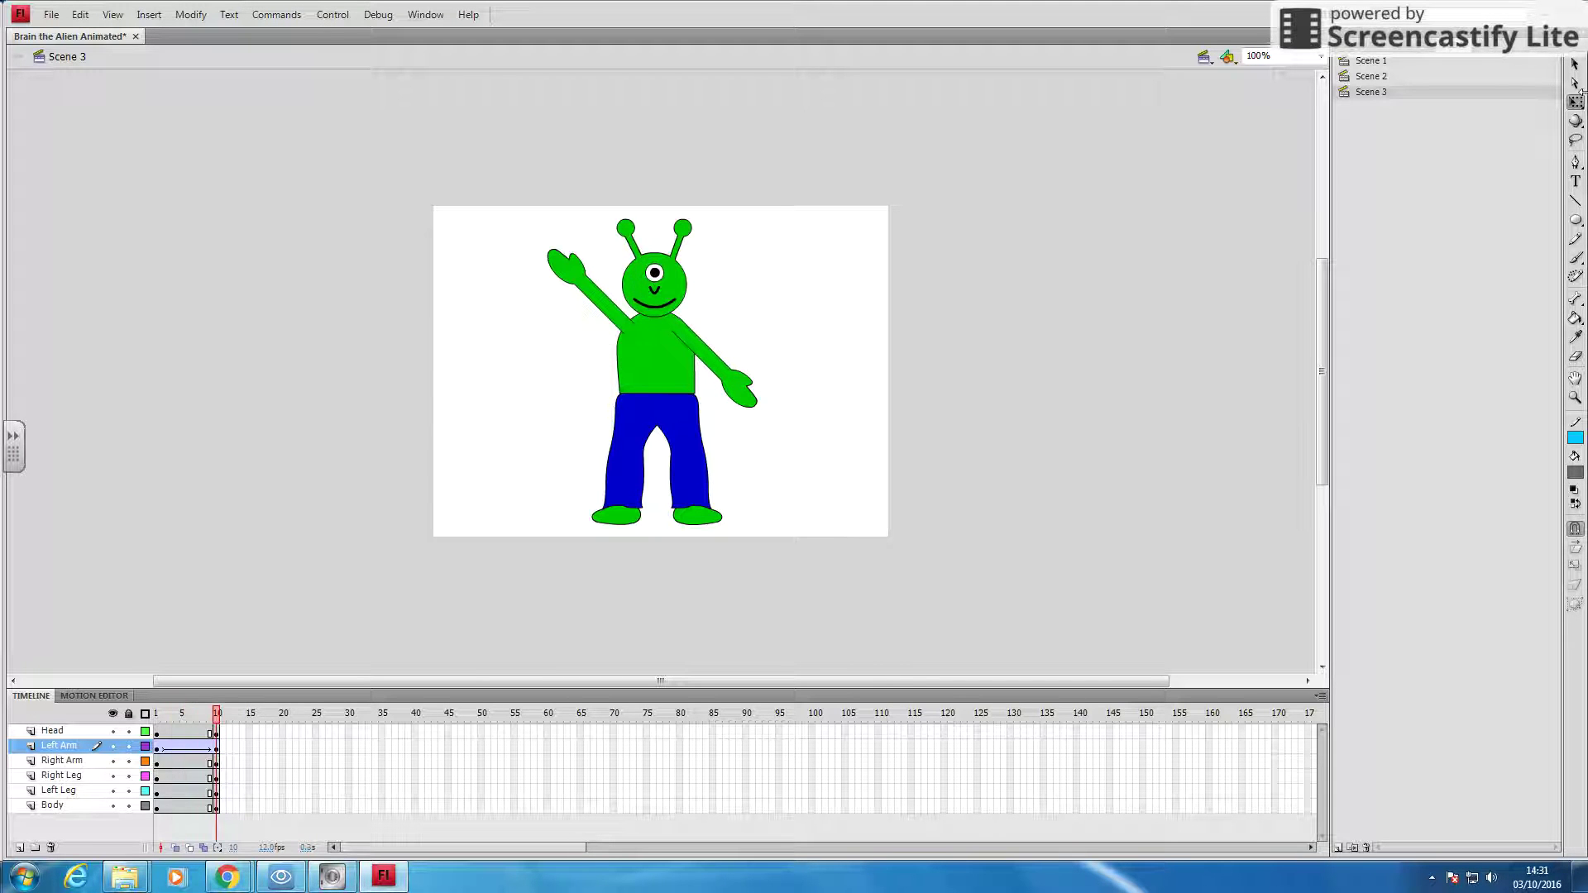
click(1406, 63)
key(Return)
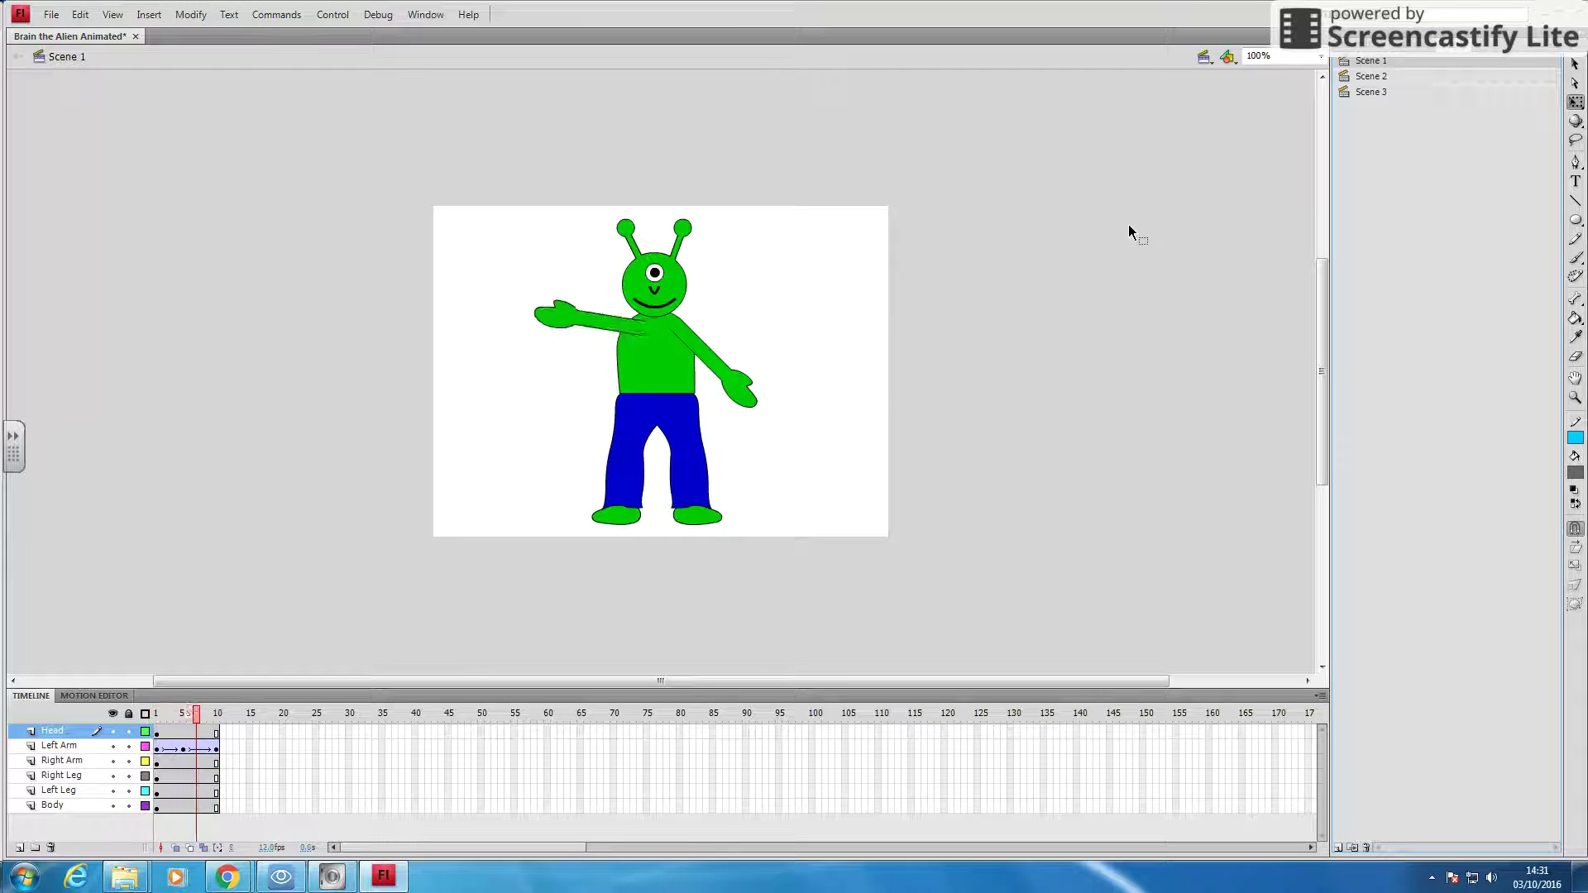
click(1437, 77)
key(Return)
click(1433, 92)
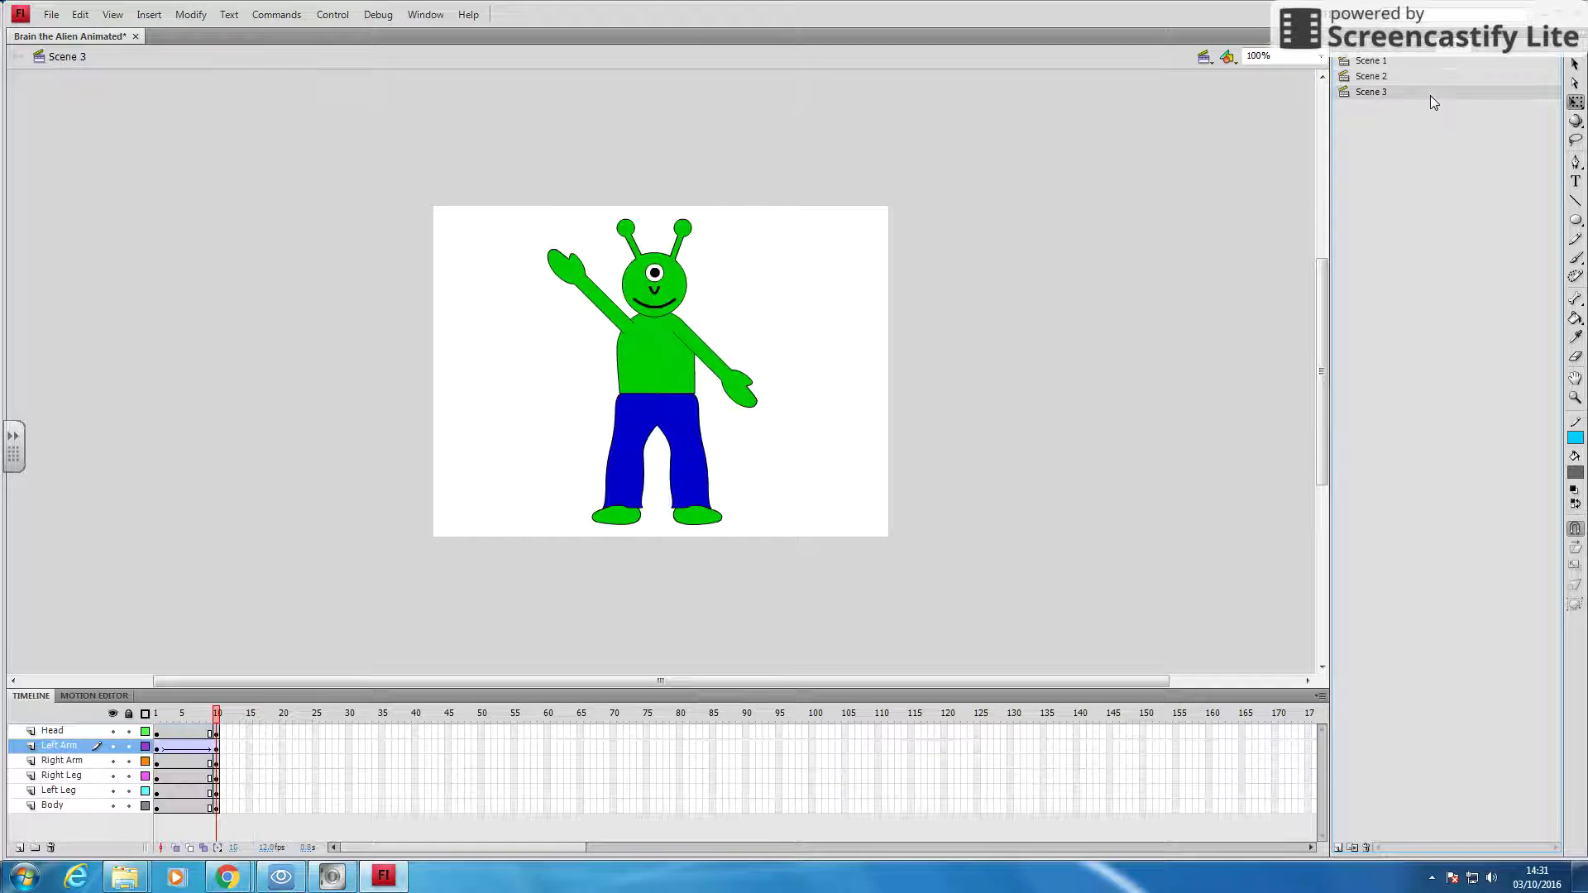
key(Return)
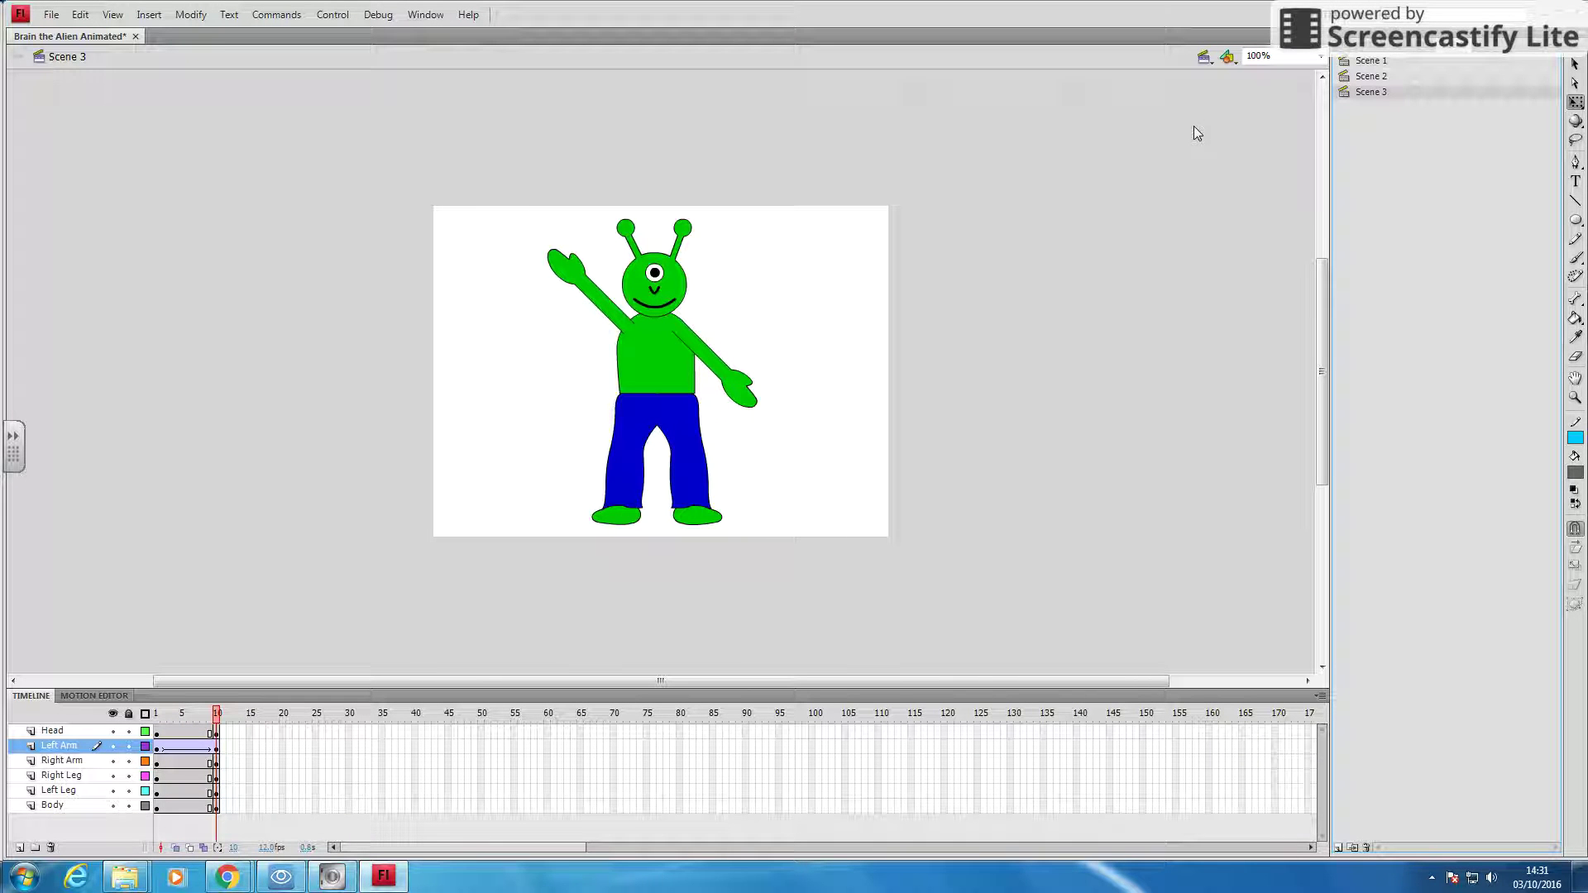
key(Return)
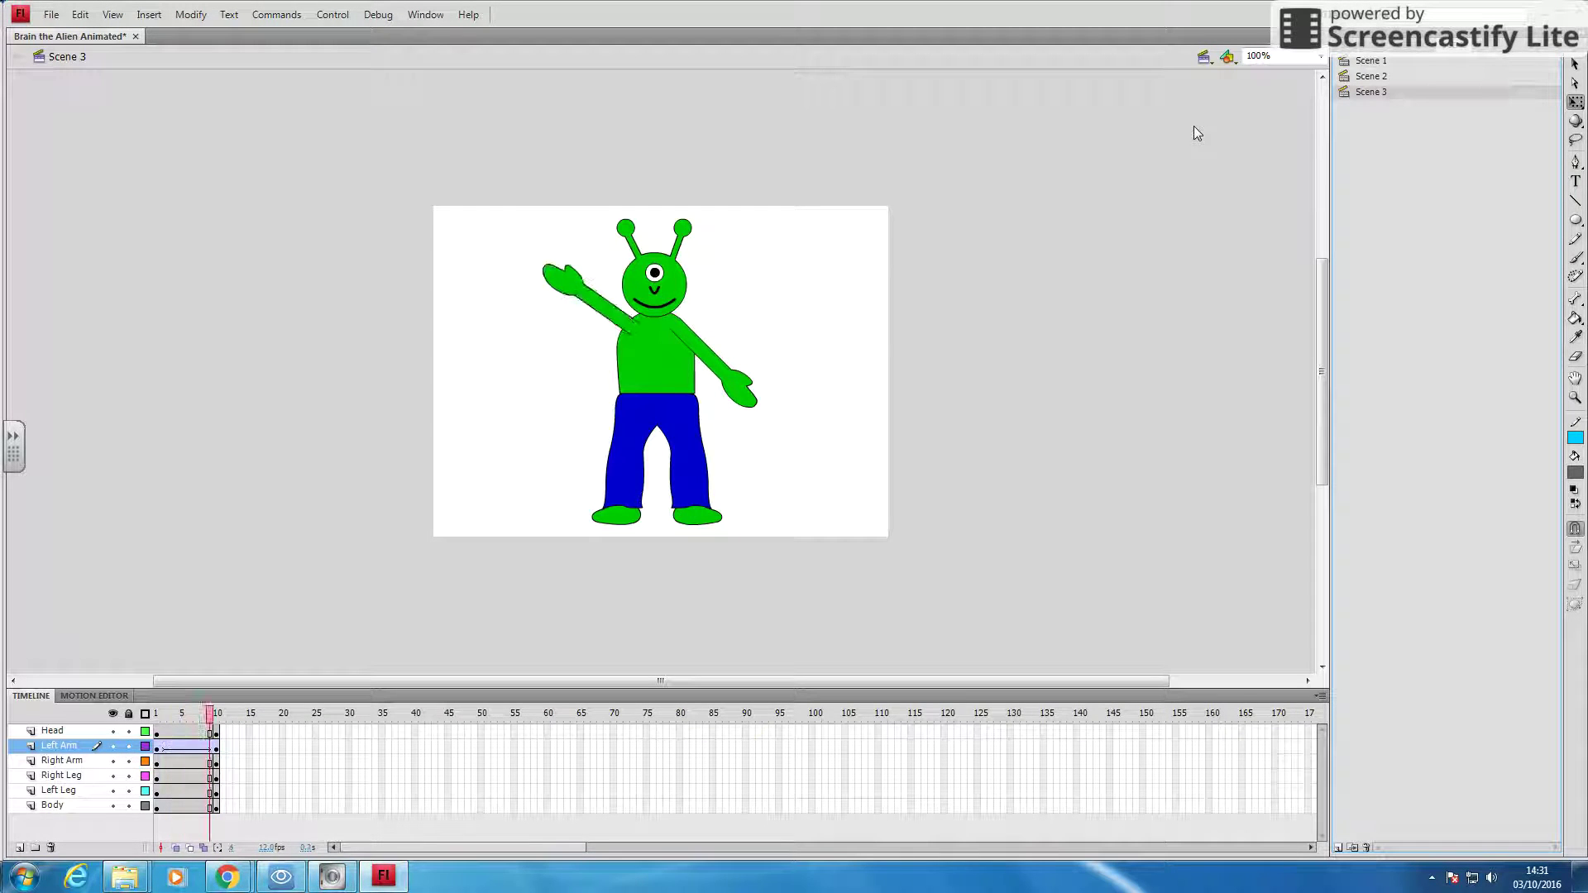
click(1401, 78)
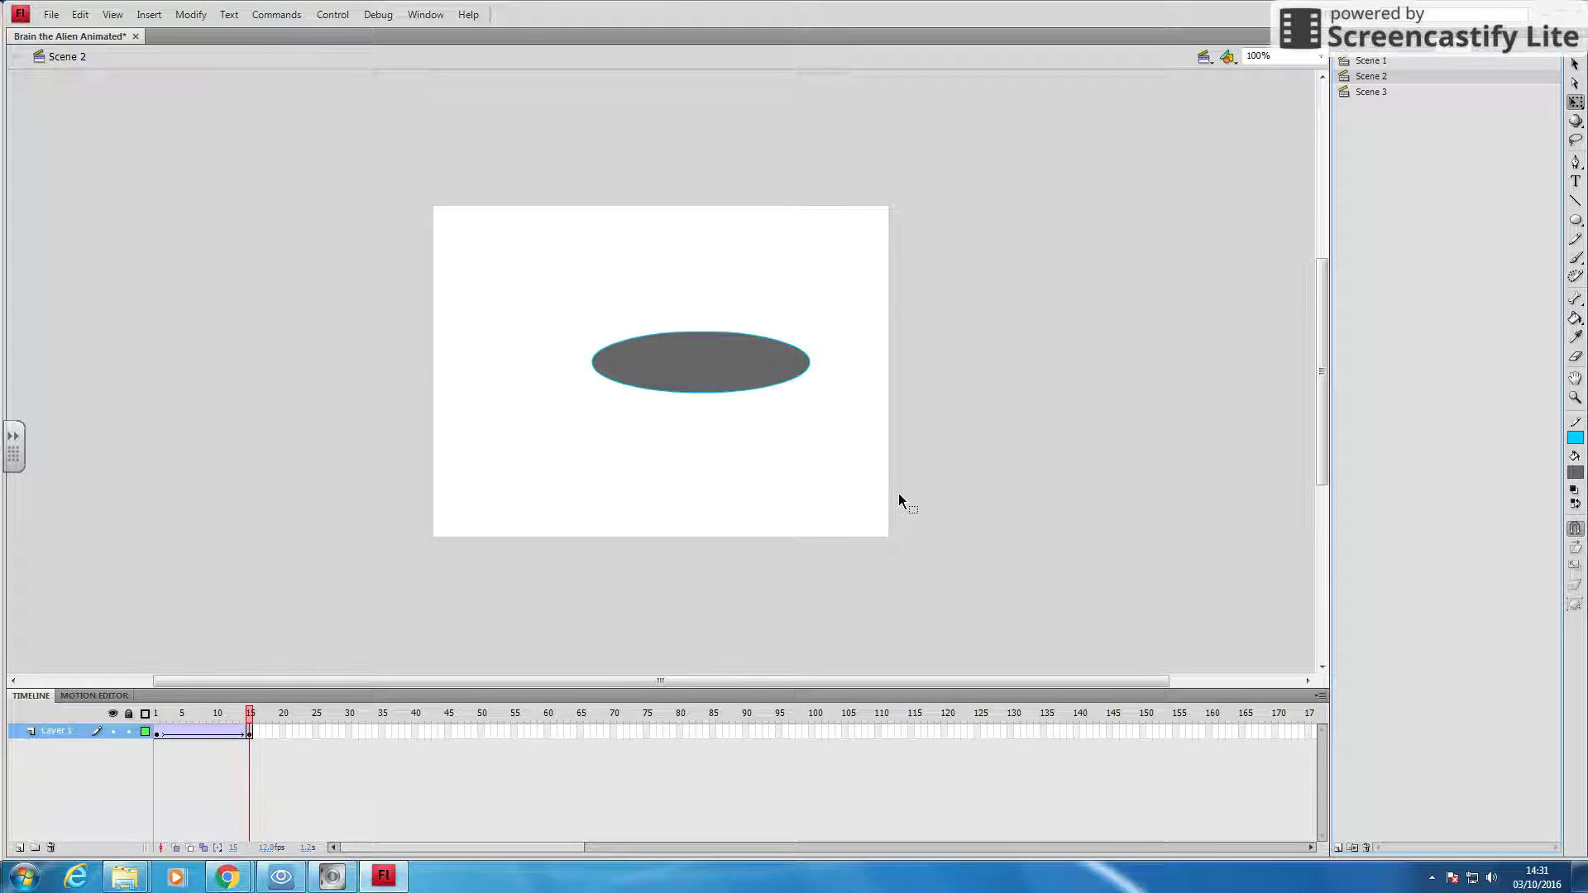
click(1377, 61)
click(1372, 76)
click(1371, 90)
click(1386, 62)
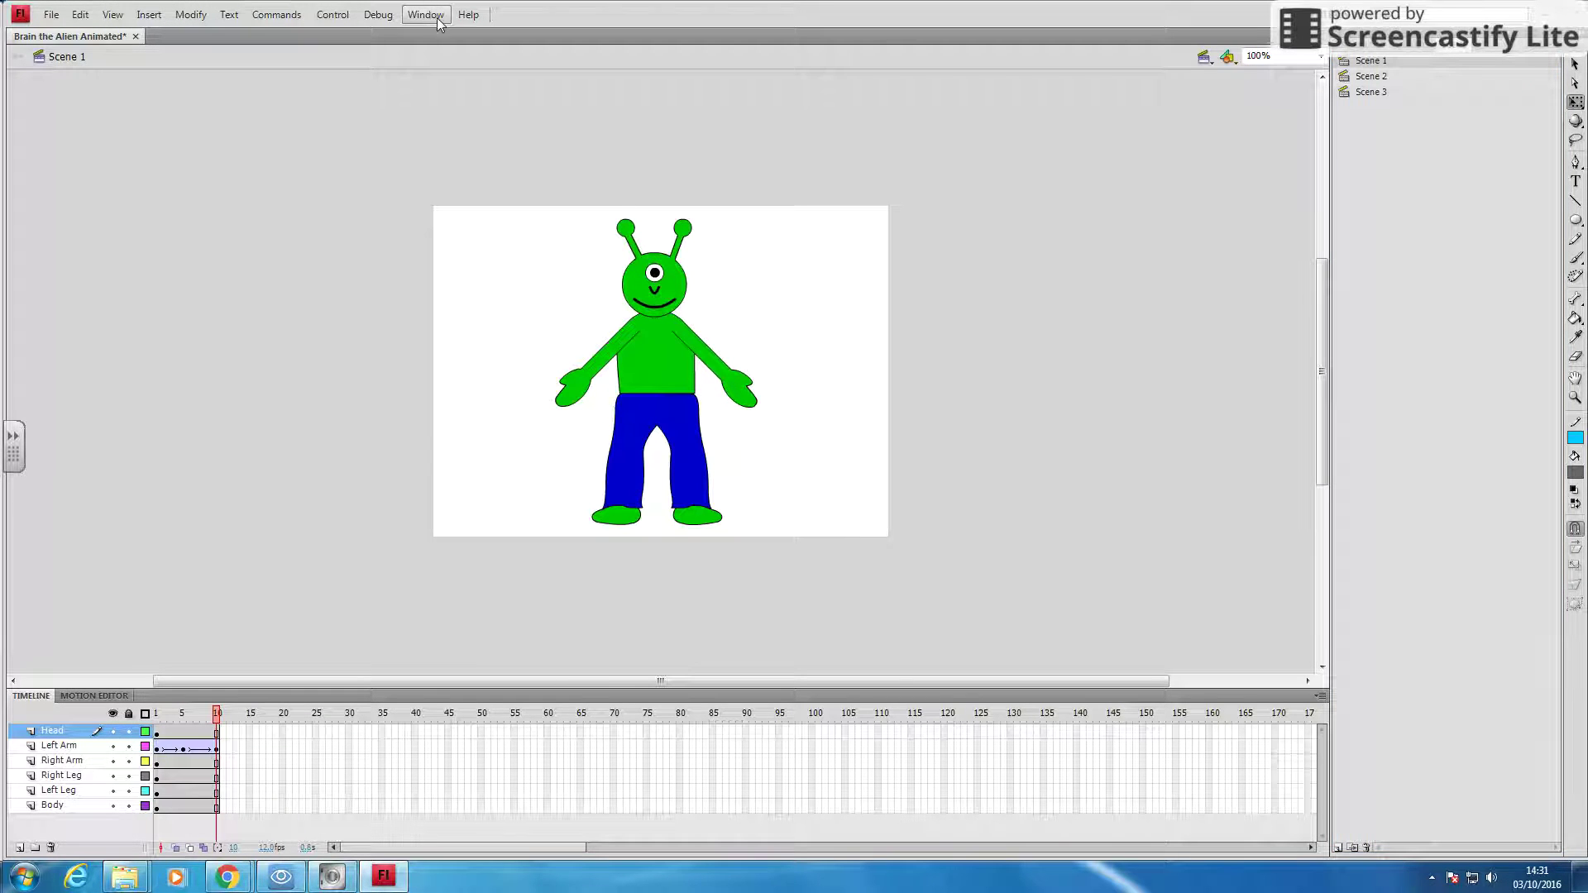
Step: Set the View preview mode to Full and play Scene 1
click(116, 15)
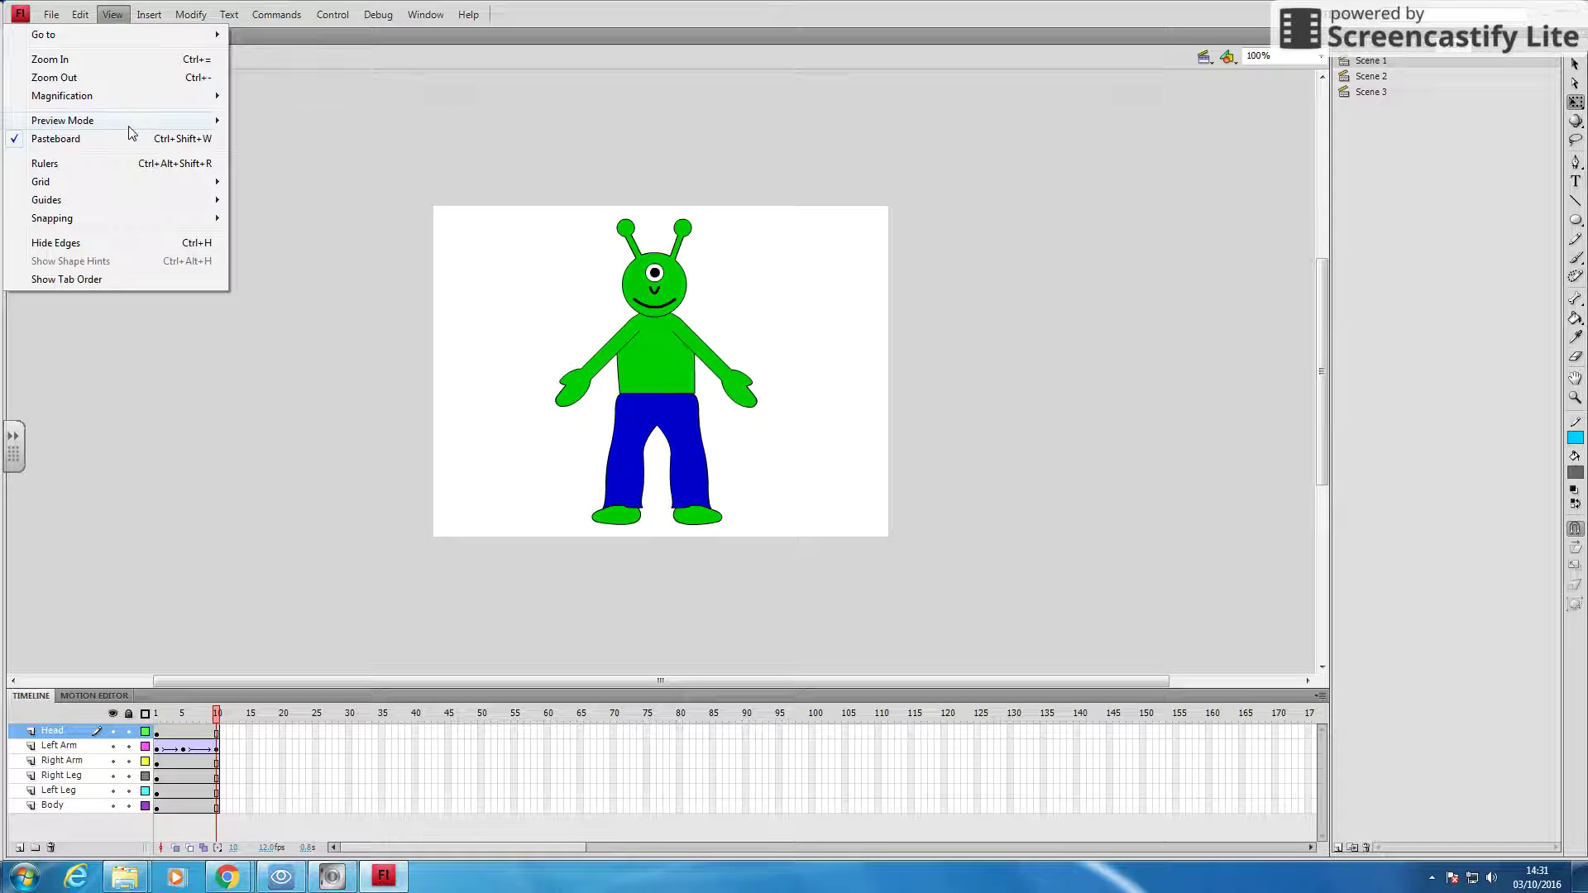
mouse_move(128, 124)
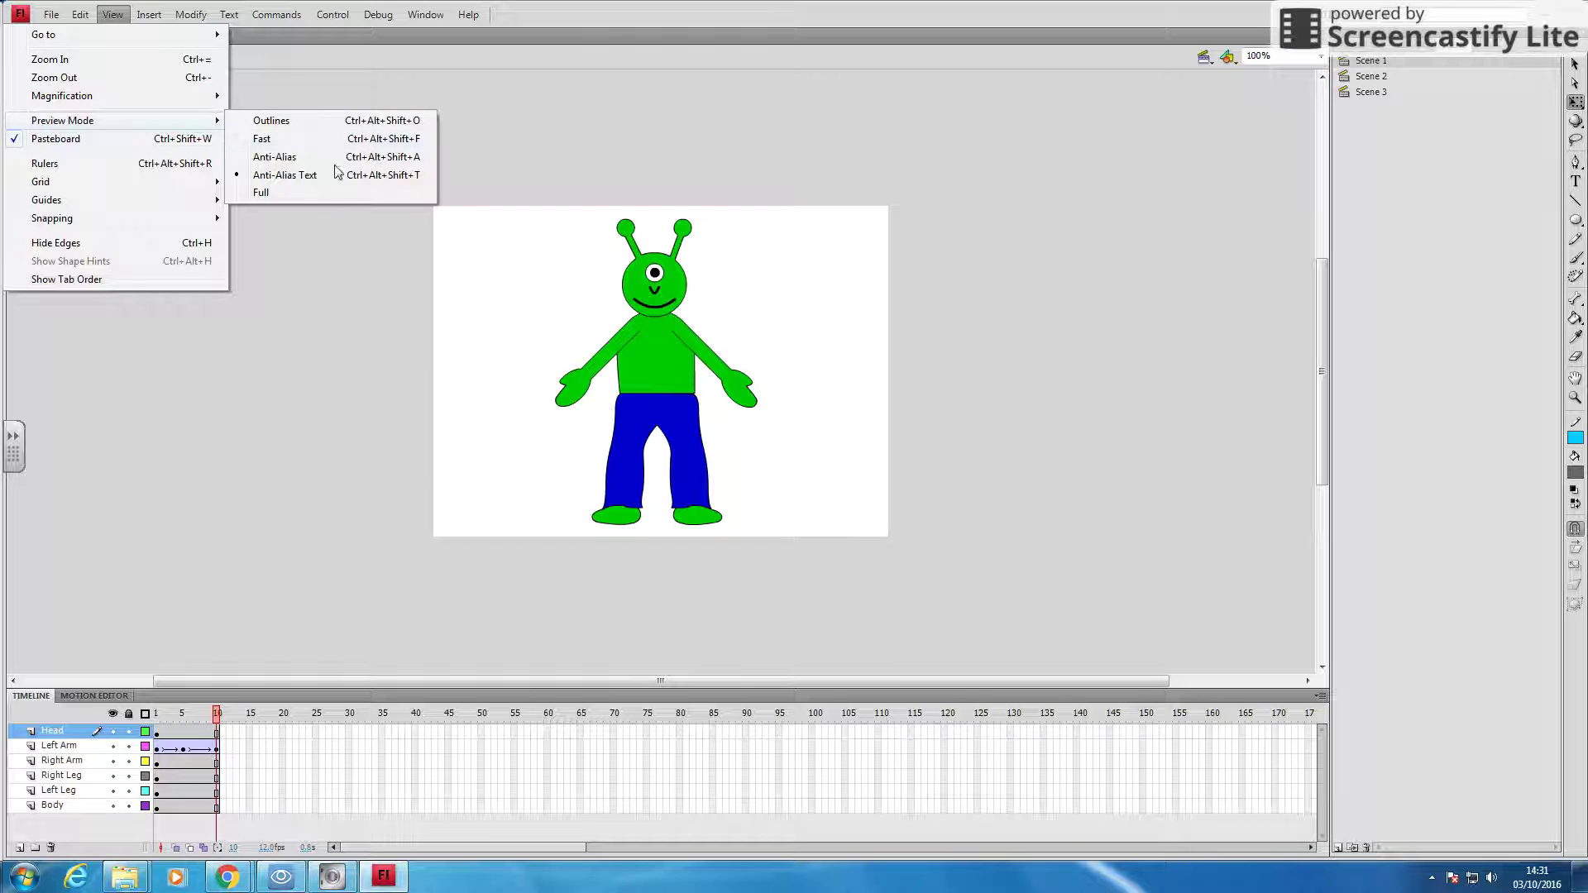
click(331, 192)
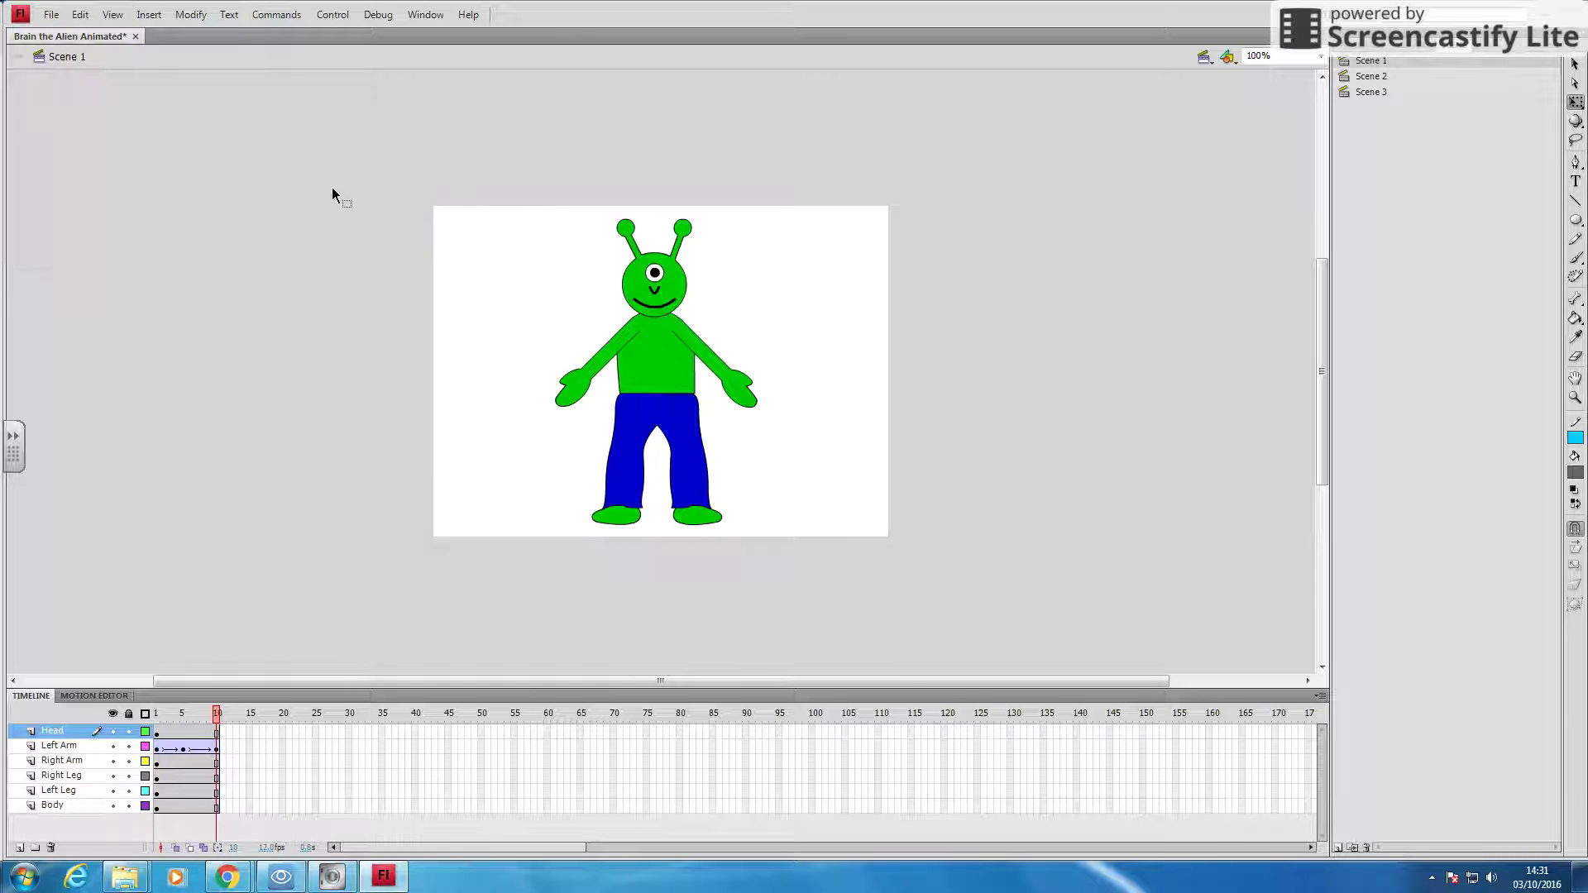
key(Return)
Step: Switch the preview mode to Anti-Alias Text, then browse the menus toward Control
click(112, 14)
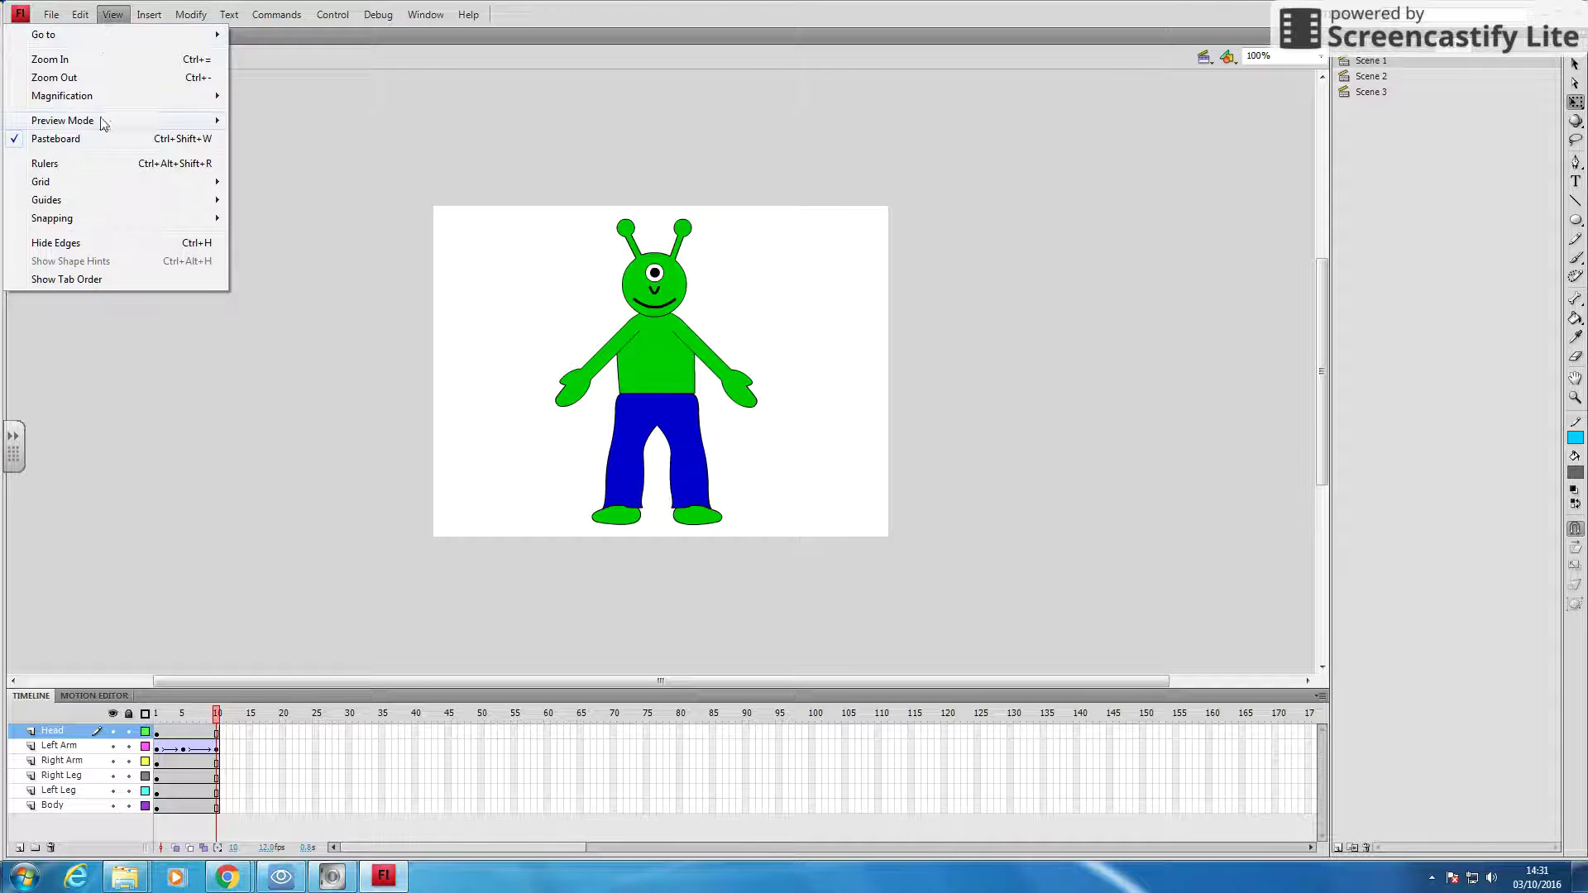
mouse_move(107, 120)
click(306, 175)
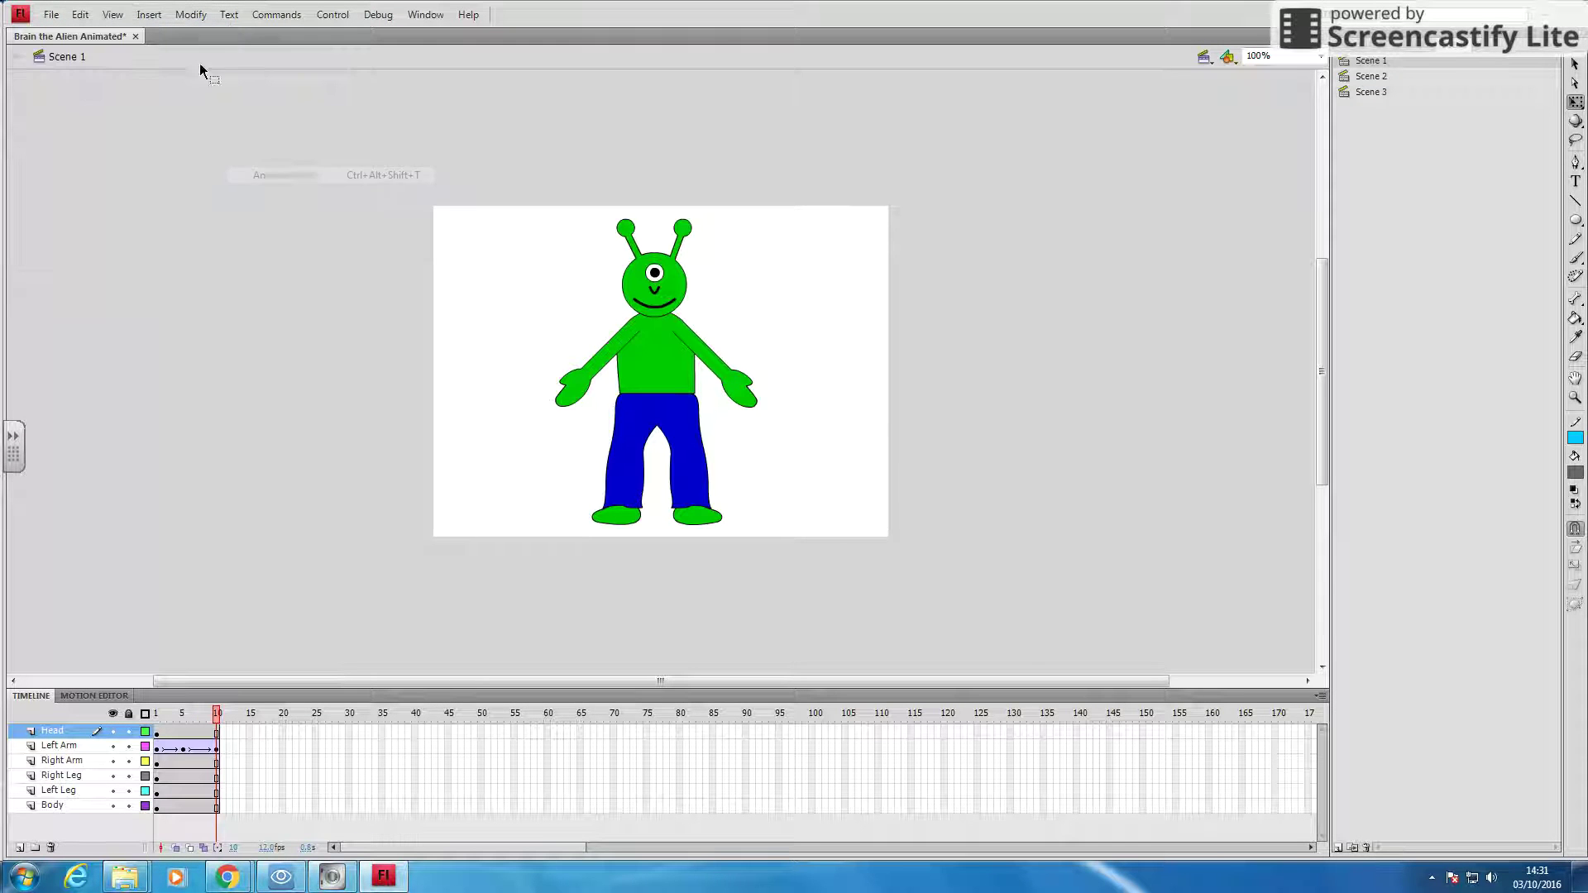
click(112, 14)
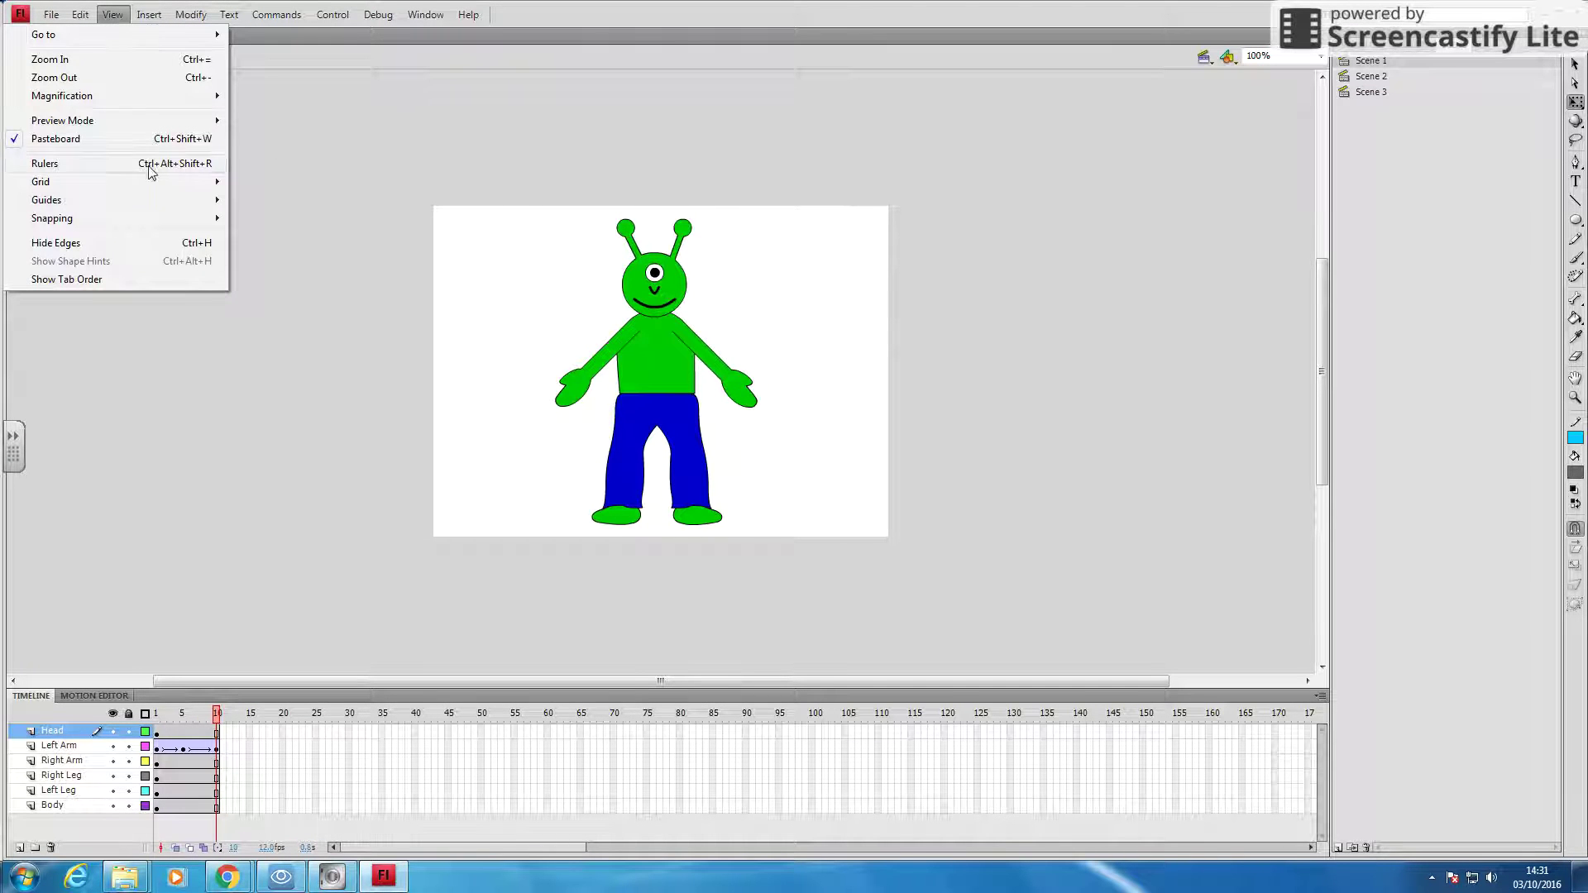
mouse_move(68, 10)
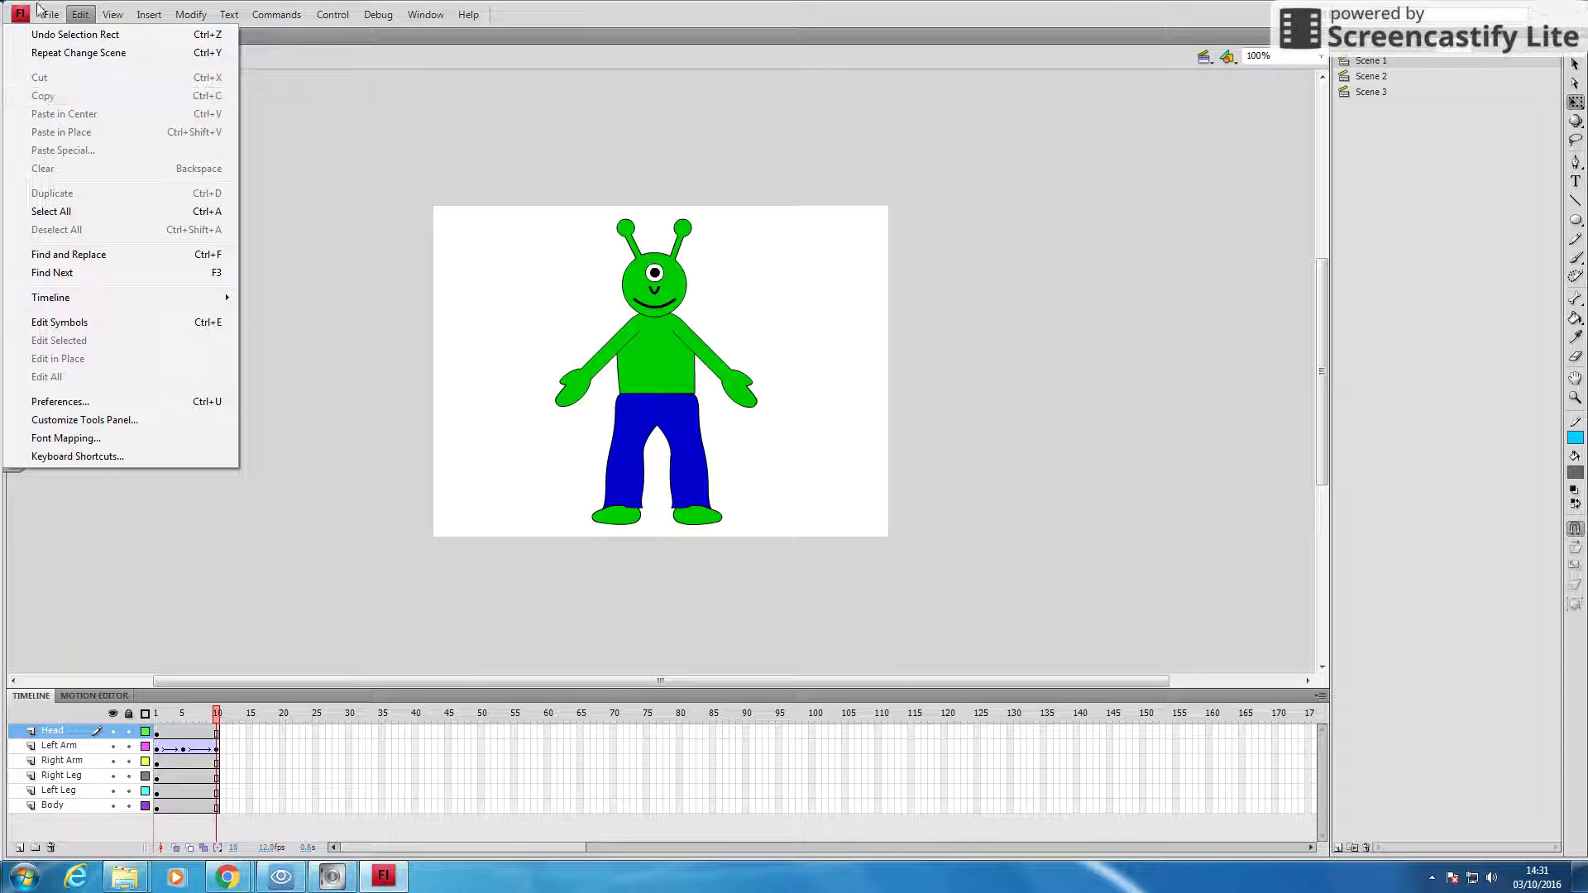
mouse_move(435, 27)
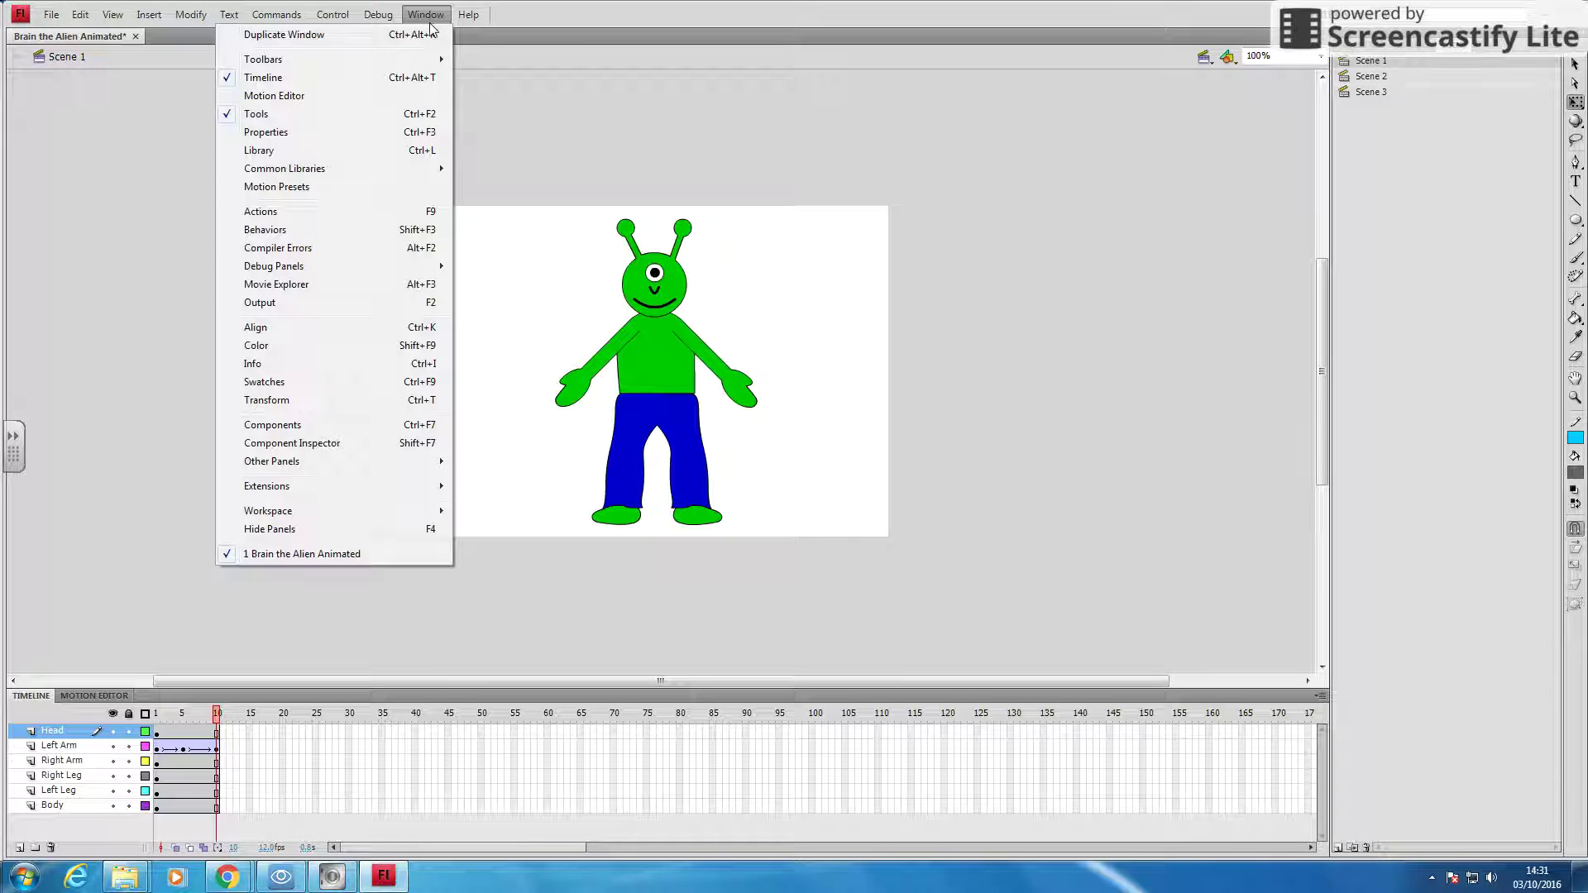
mouse_move(338, 25)
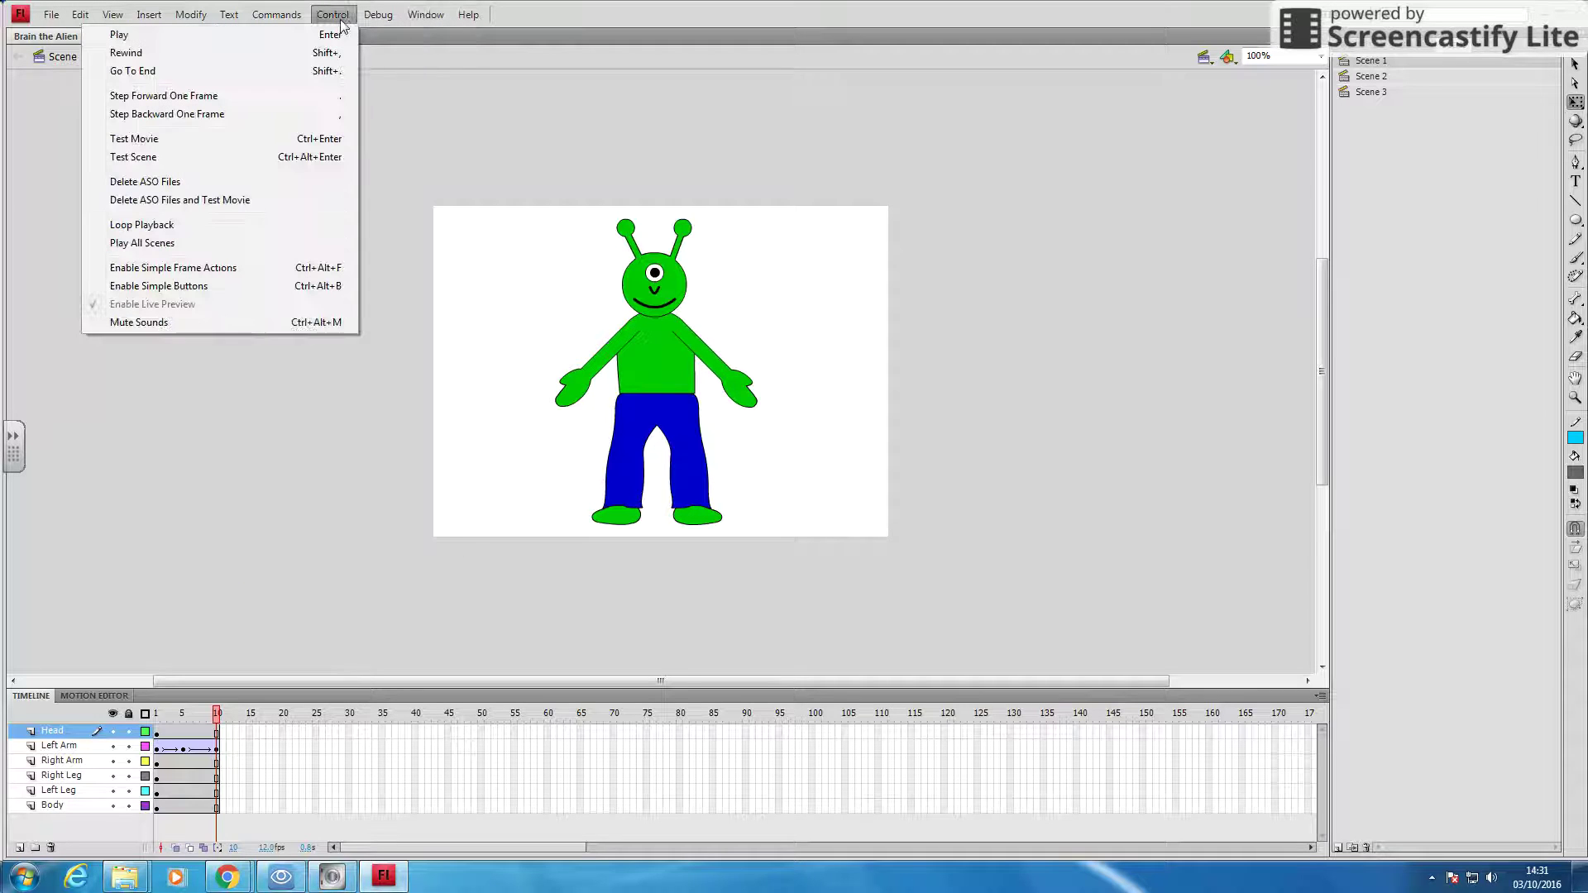
Step: Test-play the whole alien movie, close the preview, and switch to Scene 2's grey spaceship
click(273, 145)
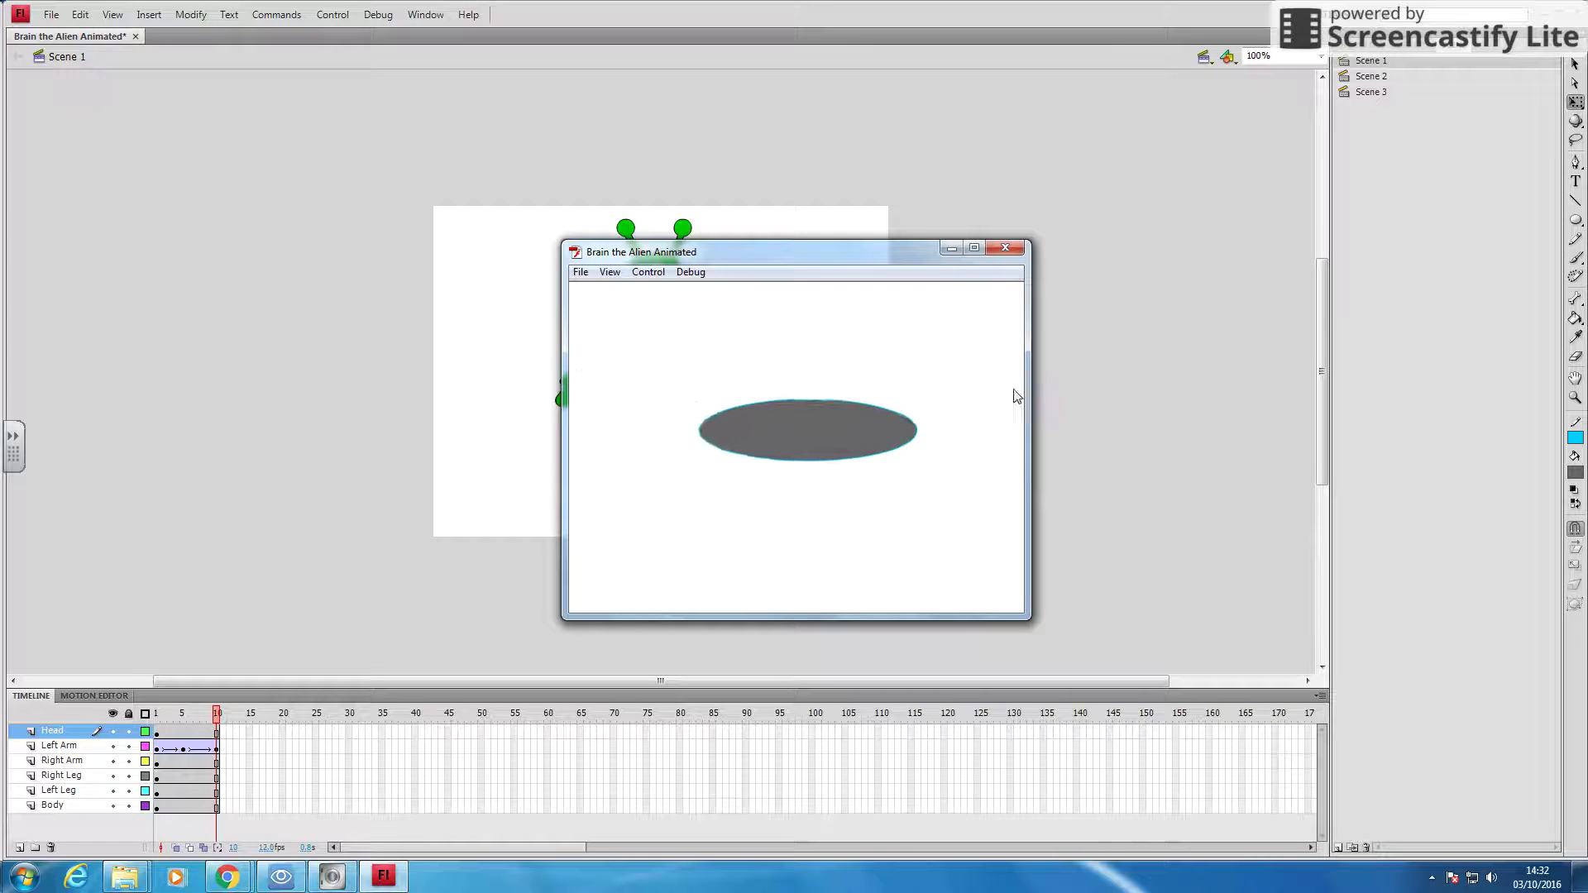
click(1002, 249)
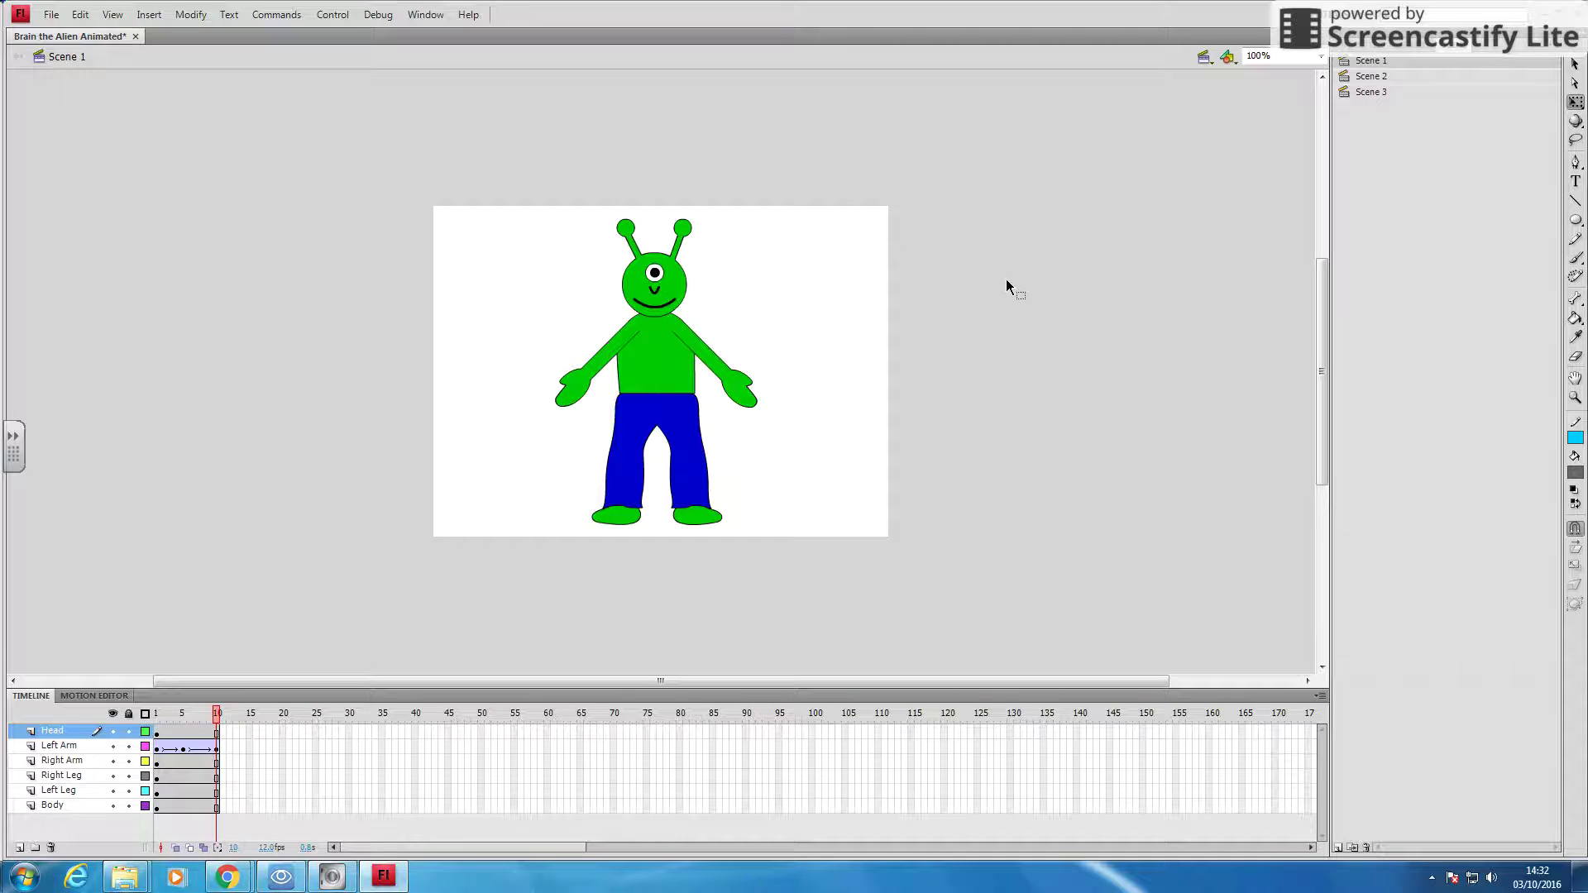
click(1398, 76)
Step: Move Scene 2 after Scene 3 in the scene order, then test-play the reordered movie
mouse_move(1392, 77)
mouse_down()
mouse_move(1387, 113)
mouse_move(1382, 77)
mouse_move(1370, 94)
mouse_up()
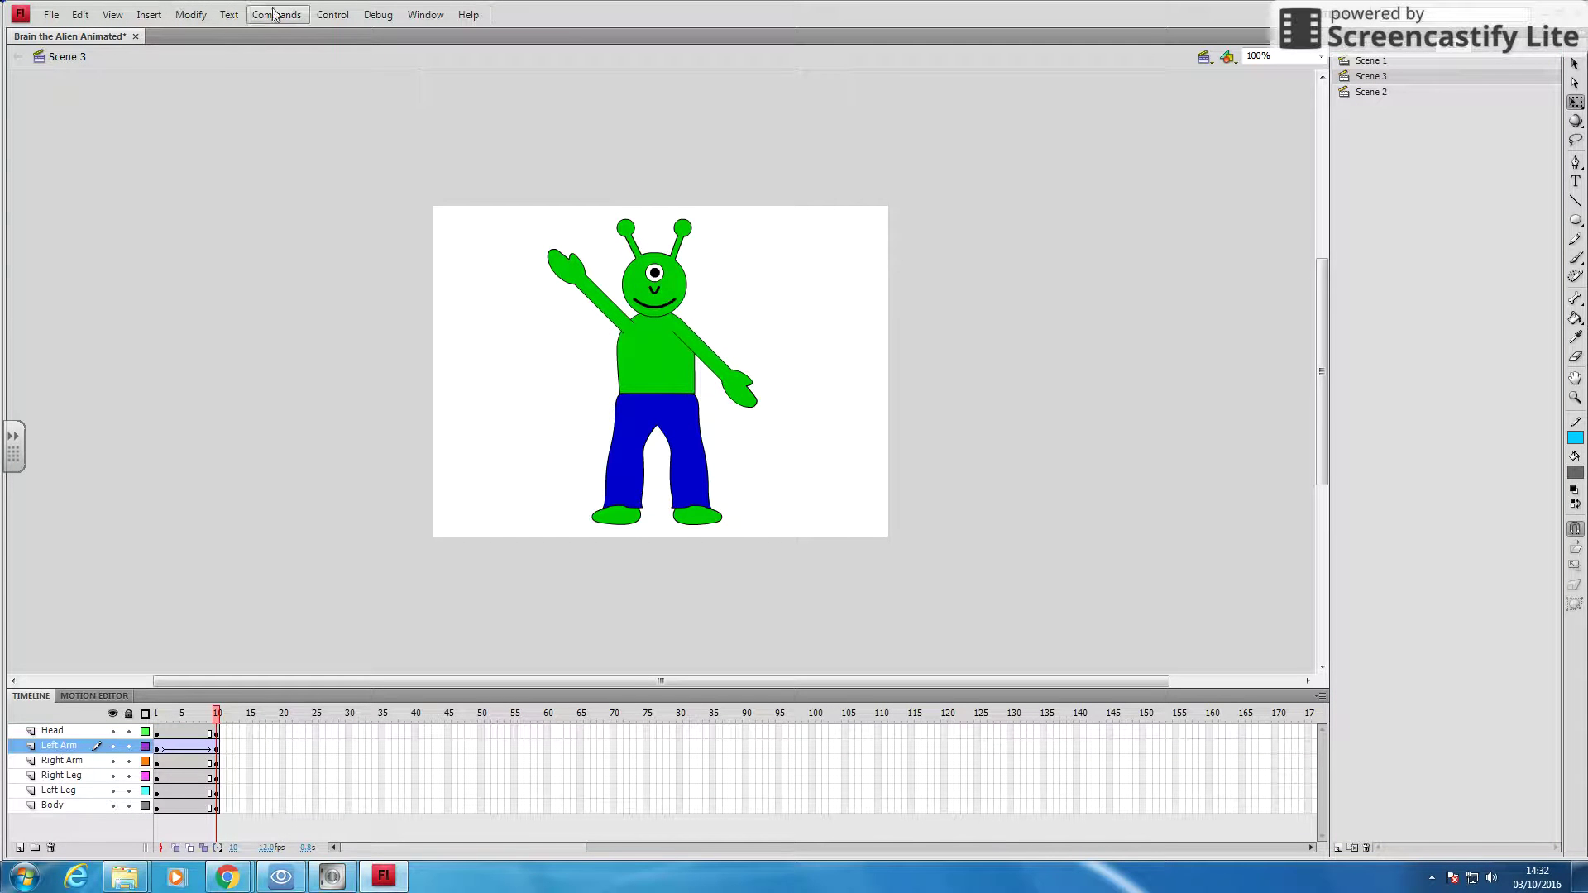
click(330, 15)
click(202, 145)
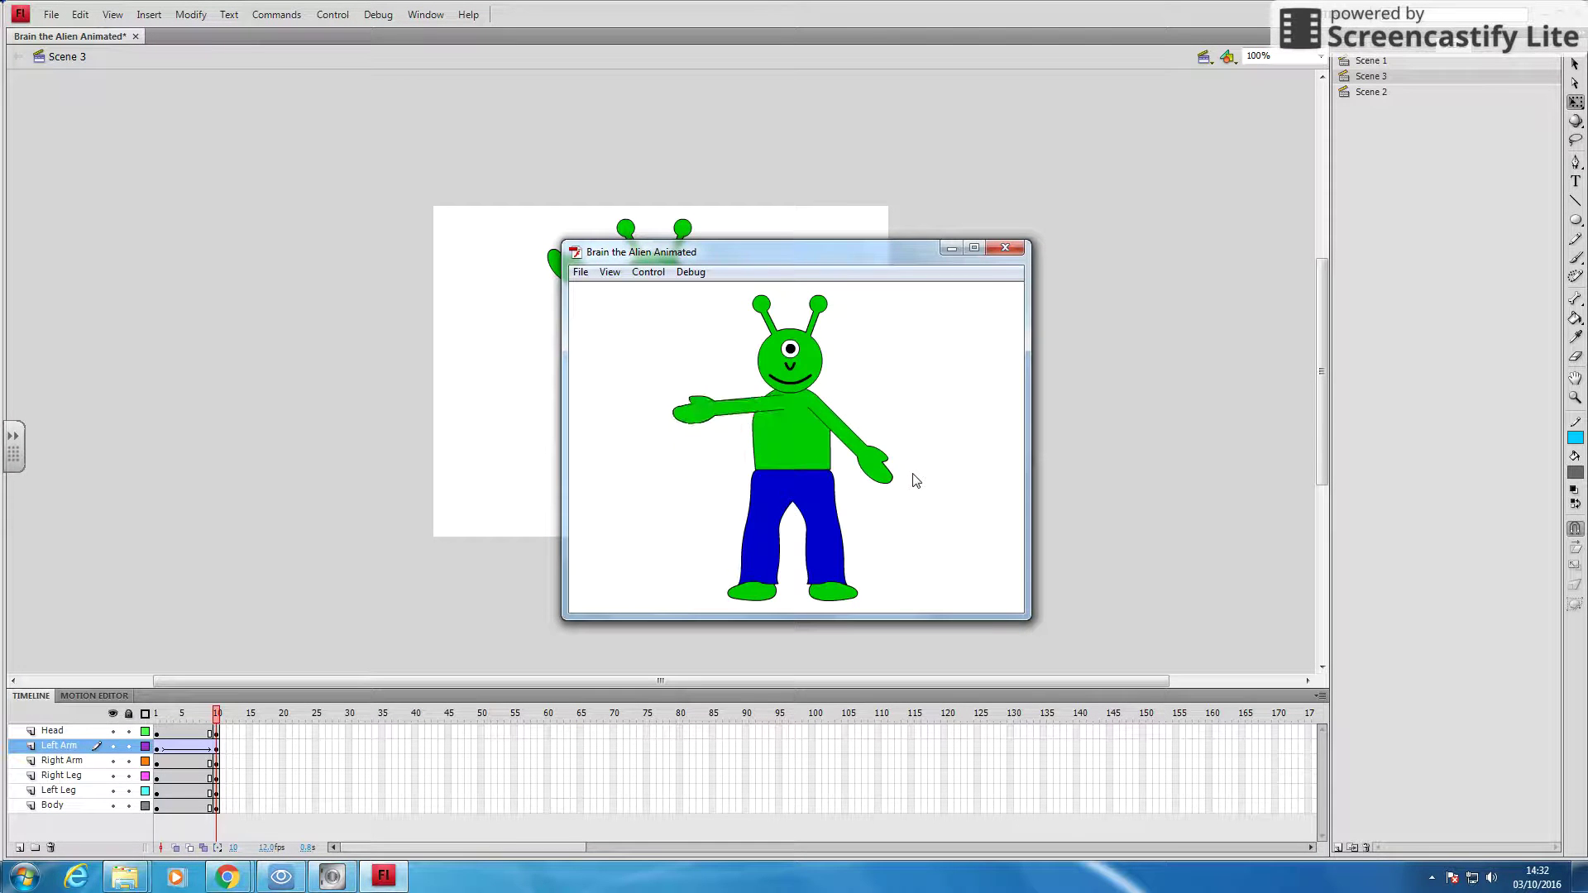
click(994, 248)
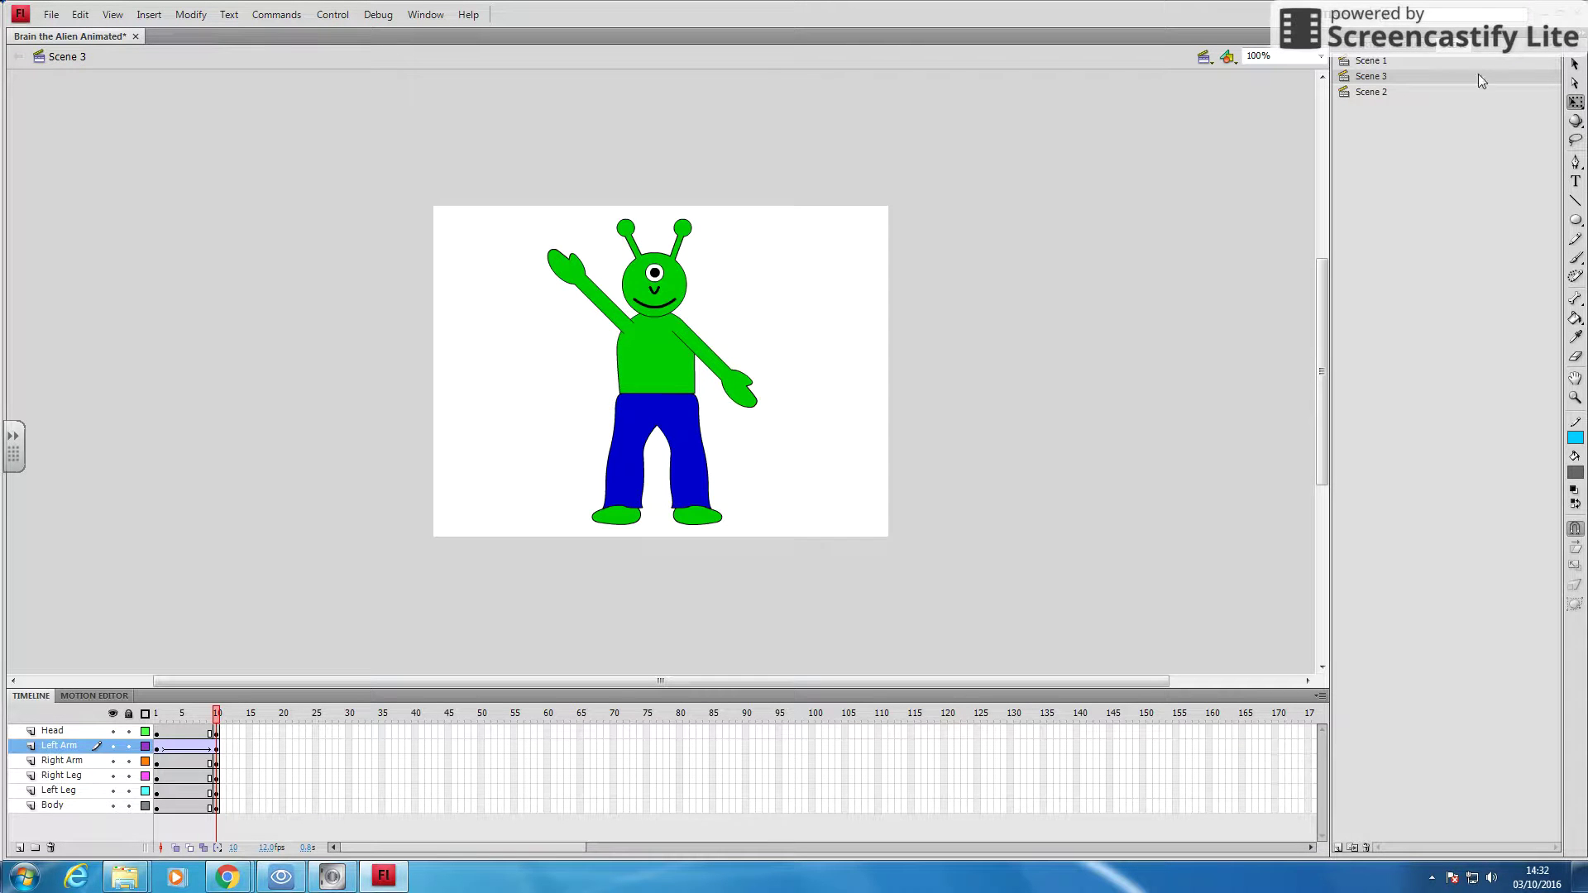
Step: Switch back to Scene 1's standing alien, with scenes now ordered 1, 3, 2
click(1391, 87)
click(1391, 61)
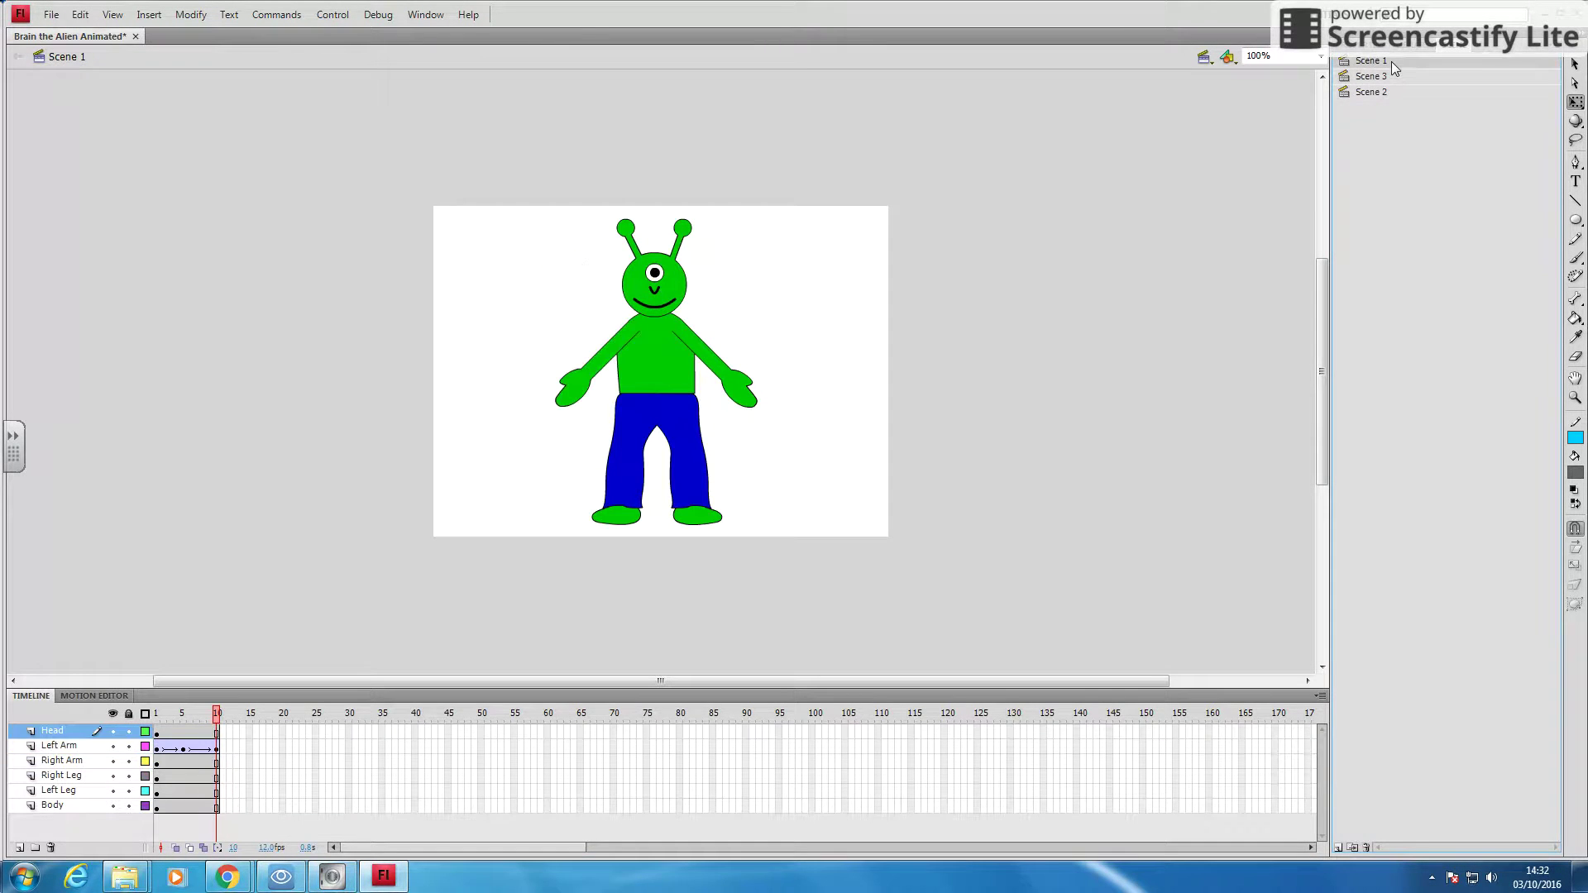